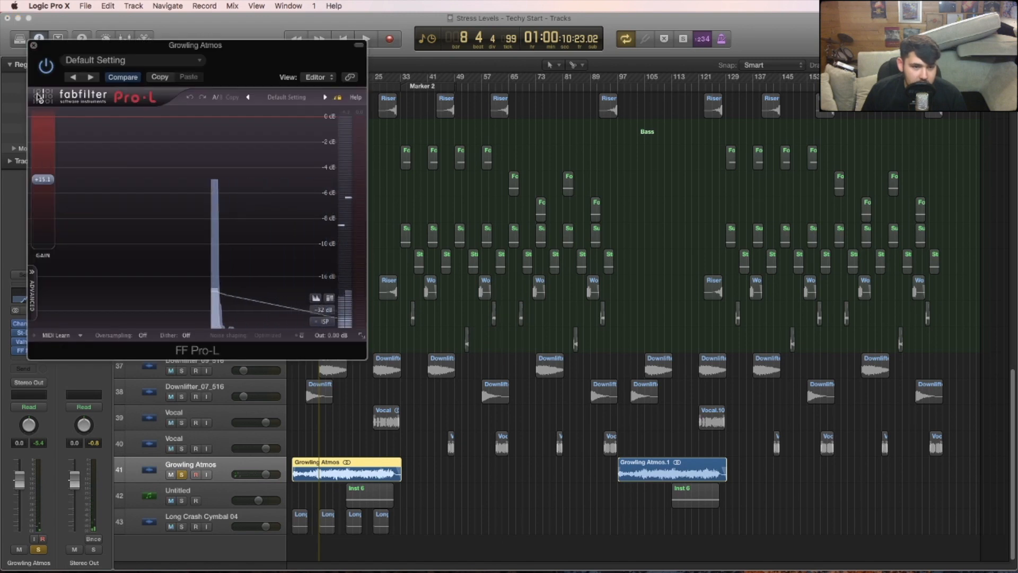
# - Close the Pro-L plug-in, take the Growling Atmos track out of solo and play the full arrangement from the start
pyautogui.click(33, 45)
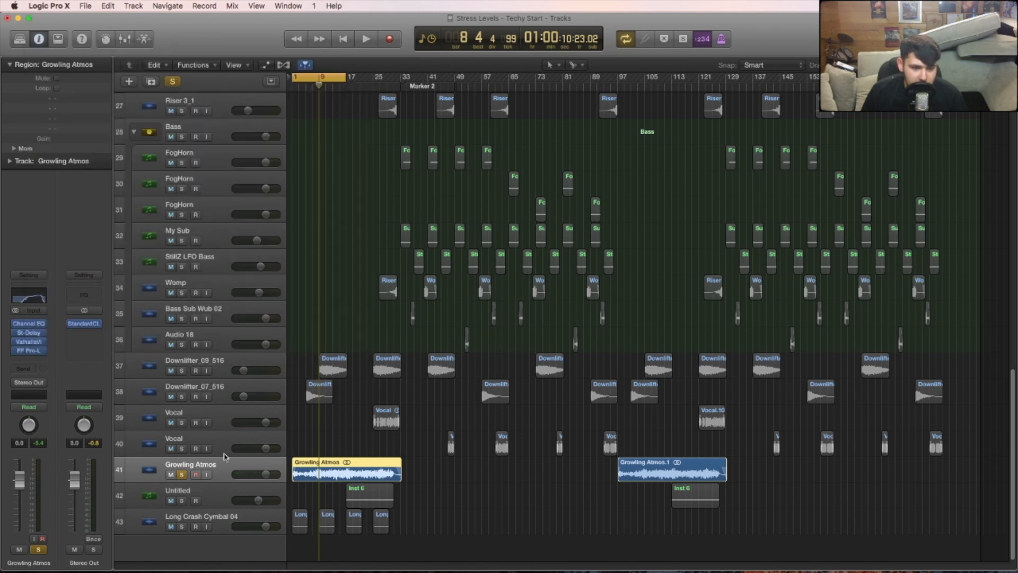
pyautogui.click(182, 475)
pyautogui.press('space')
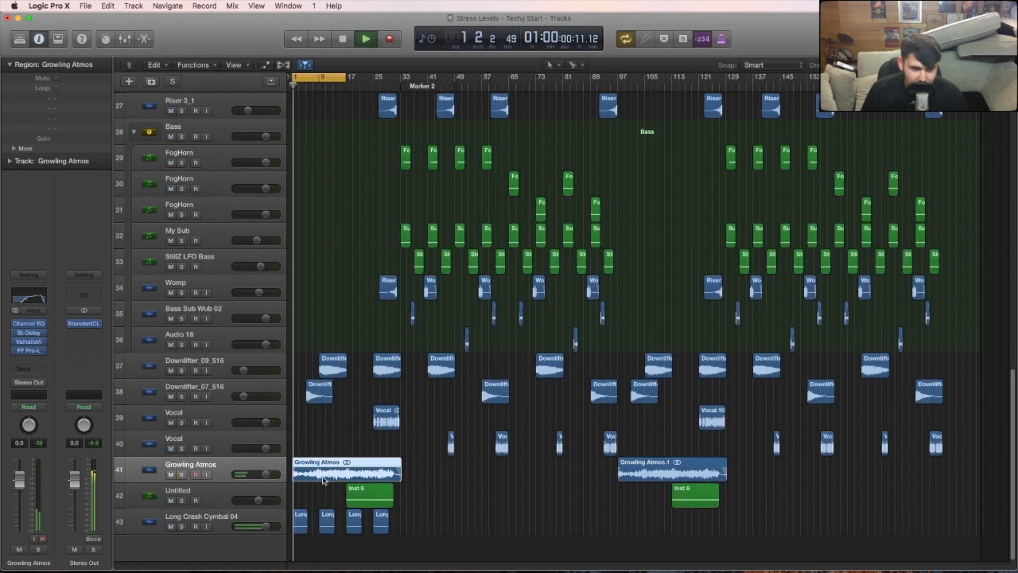
# - Audition Long Crash Cymbal 04, Downlifter_07_516 and Downlifter_09_516 in solo, then restore the full mix and stop playback
pyautogui.click(182, 526)
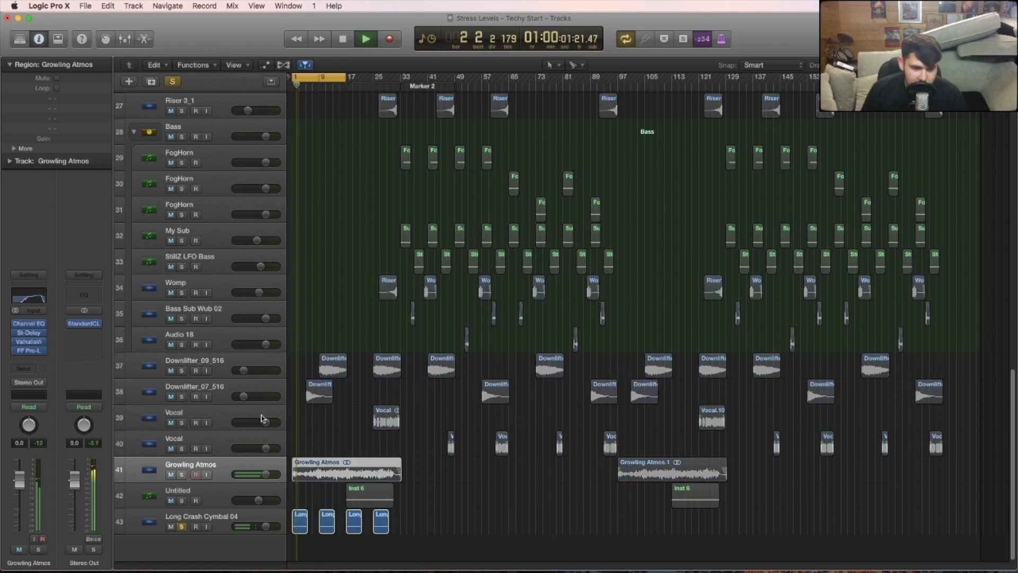
pyautogui.click(181, 527)
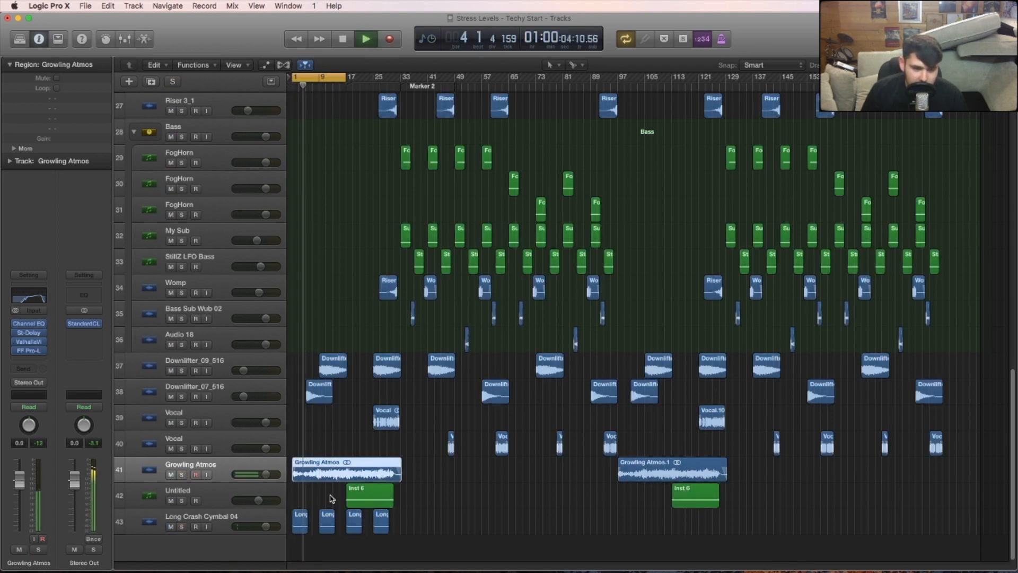
pyautogui.click(181, 396)
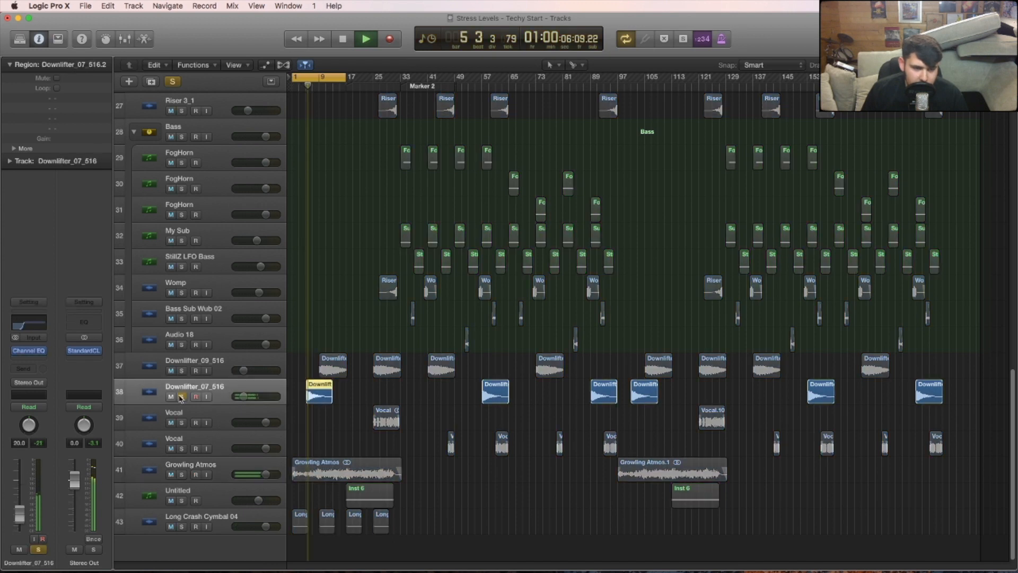
pyautogui.click(182, 370)
pyautogui.click(182, 397)
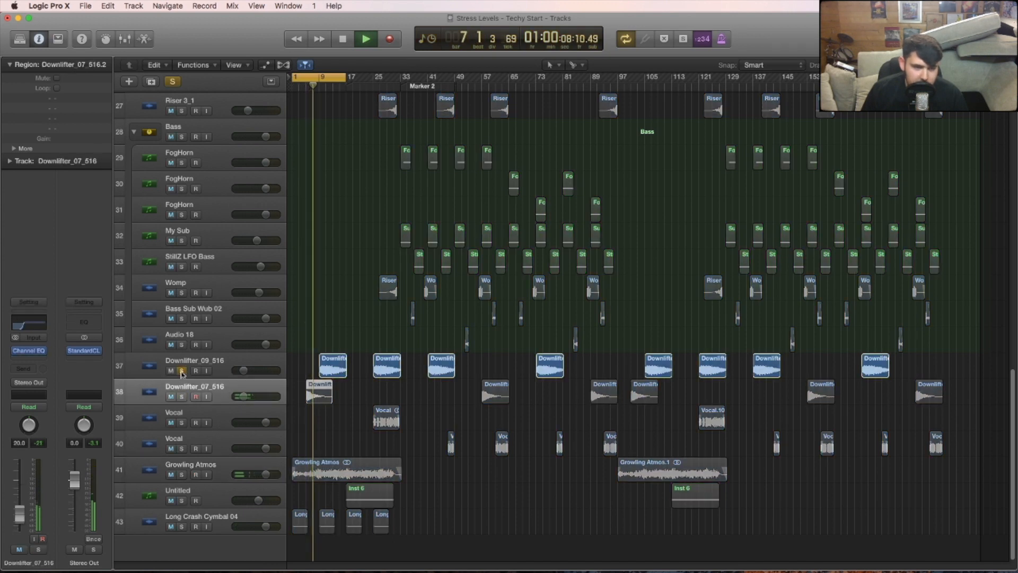
pyautogui.click(182, 371)
pyautogui.click(182, 370)
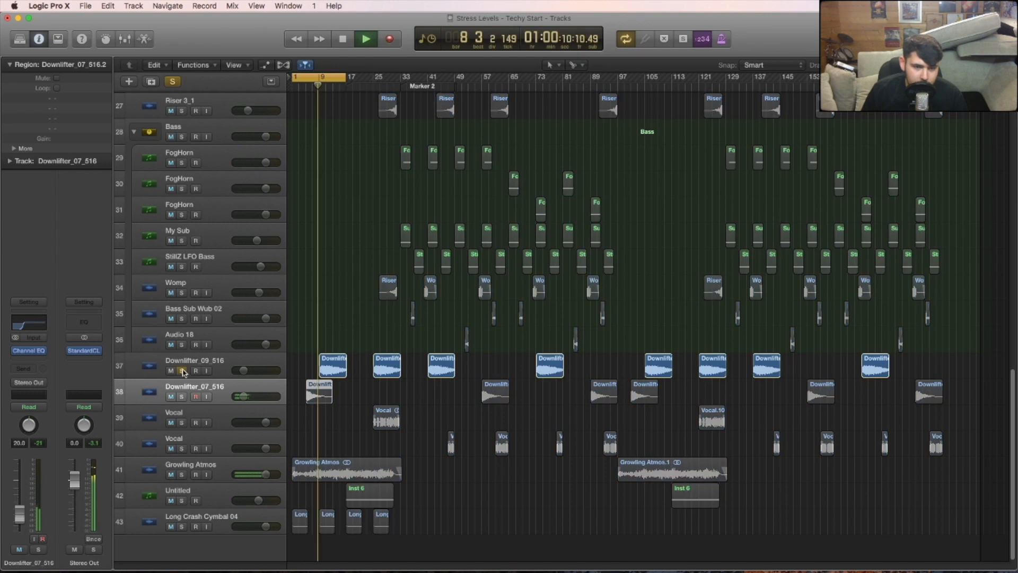
pyautogui.click(182, 371)
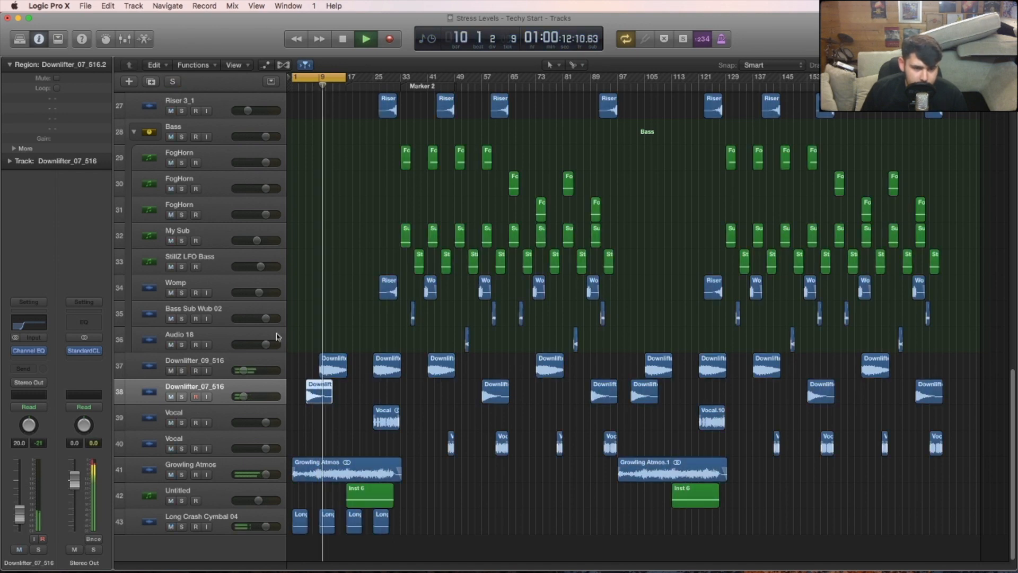
pyautogui.press('space')
# - Play from the start and audition FX Downlifter 16 and DOWNLIFTER (5)_1 in solo before unsoloing both tracks
pyautogui.scroll(10, 187, 474)
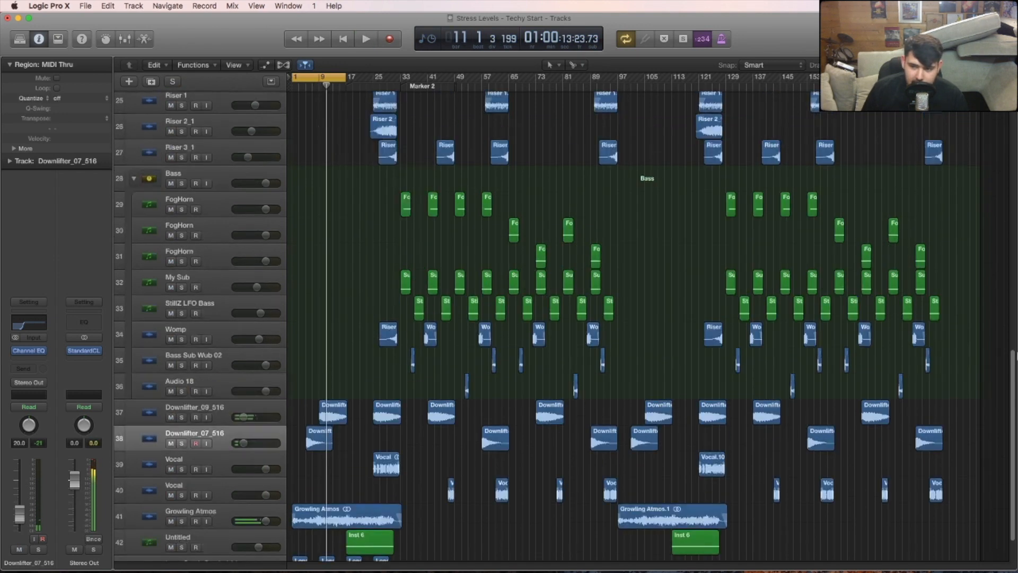
pyautogui.click(182, 472)
pyautogui.press('space')
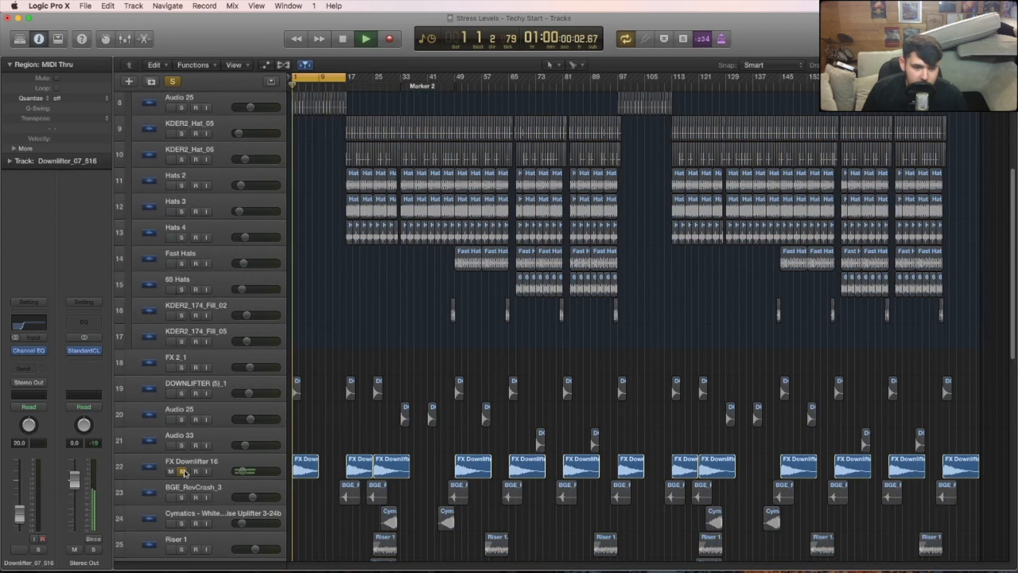
pyautogui.click(182, 393)
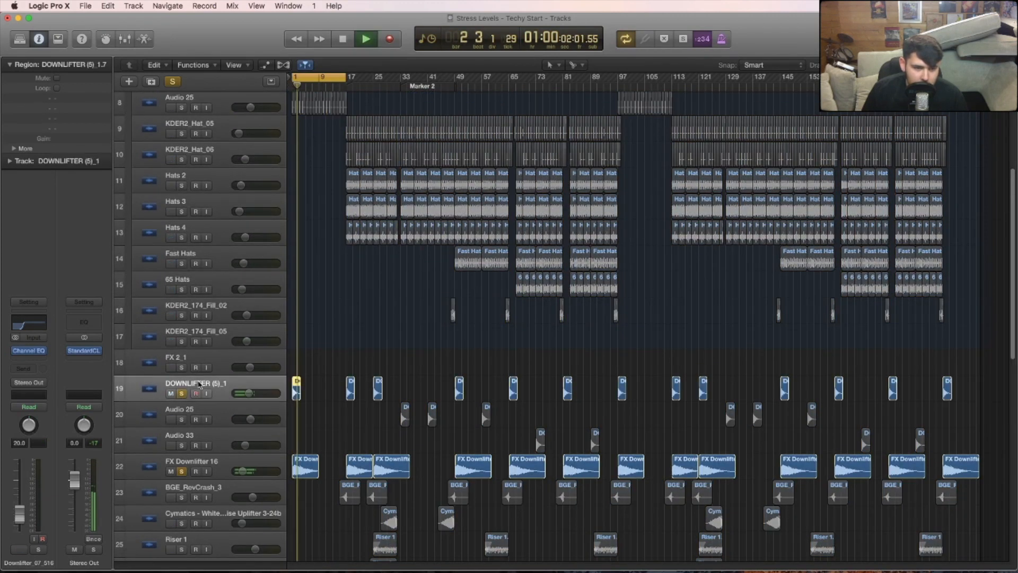
pyautogui.click(182, 472)
pyautogui.click(181, 393)
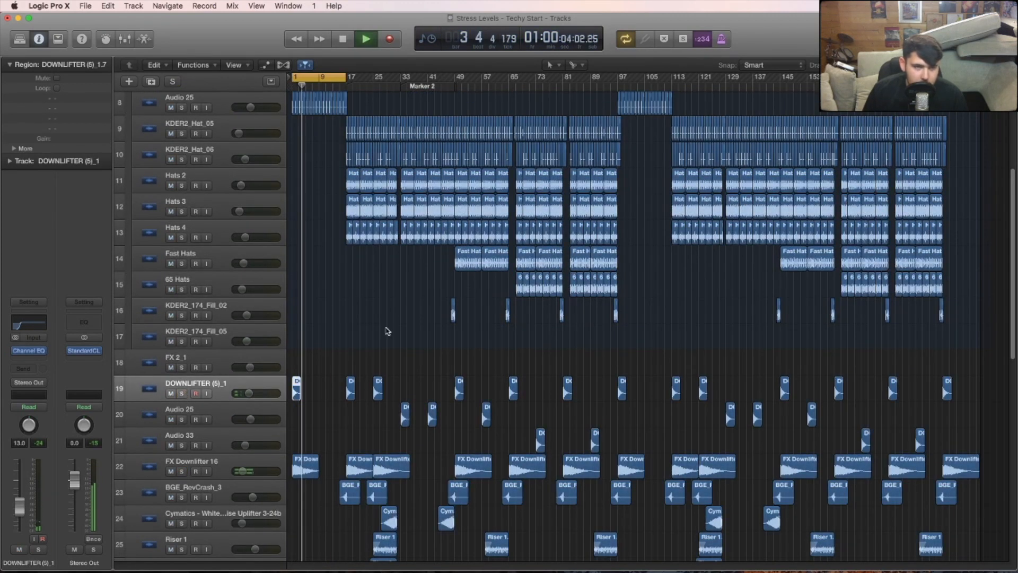
# - Audition the intro hats on the Audio 25 and HAT 1 tracks in solo, then unsolo both
pyautogui.click(182, 107)
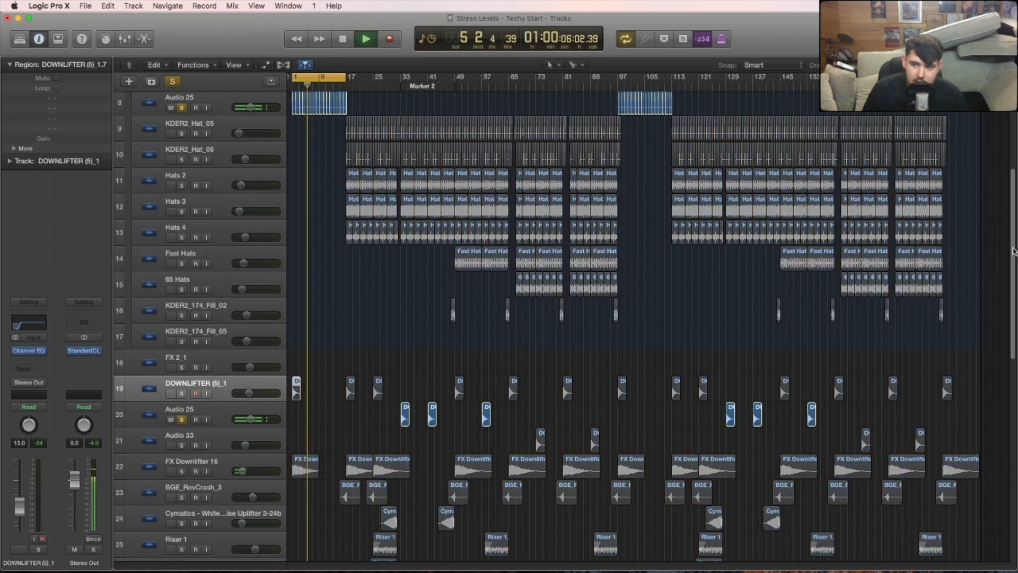
pyautogui.scroll(5, 1013, 251)
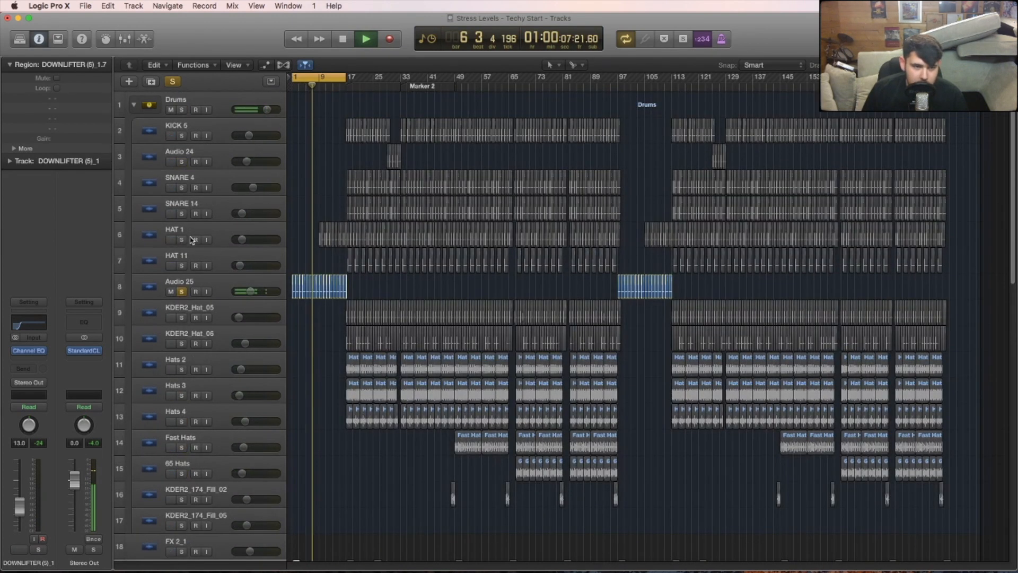
pyautogui.click(182, 240)
pyautogui.press('super+Right')
pyautogui.press('super+Right')
pyautogui.press('super+Right')
pyautogui.press('super+Right')
pyautogui.press('super+Right')
pyautogui.press('super+Right')
pyautogui.press('super+Right')
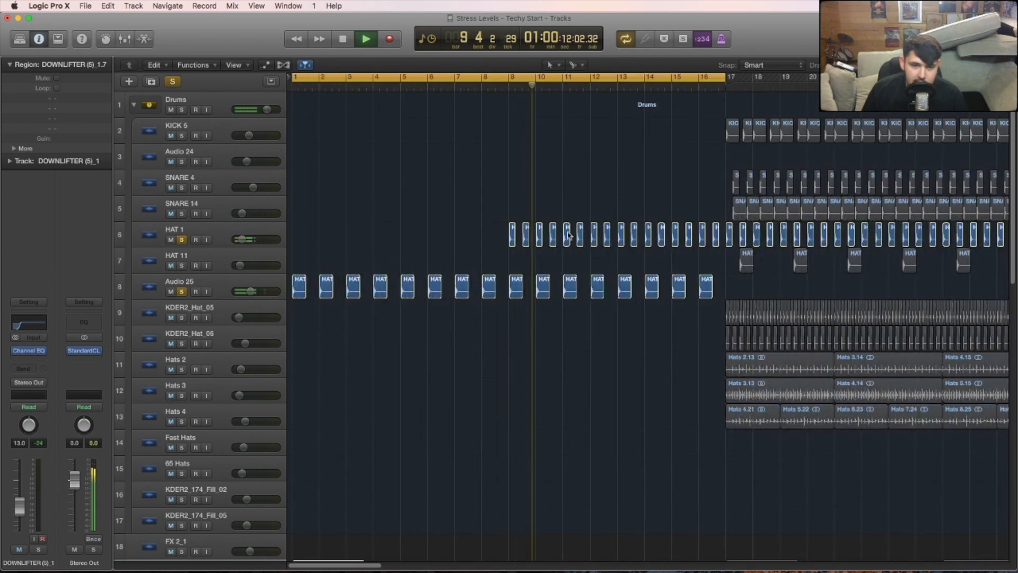
pyautogui.click(182, 240)
pyautogui.click(182, 291)
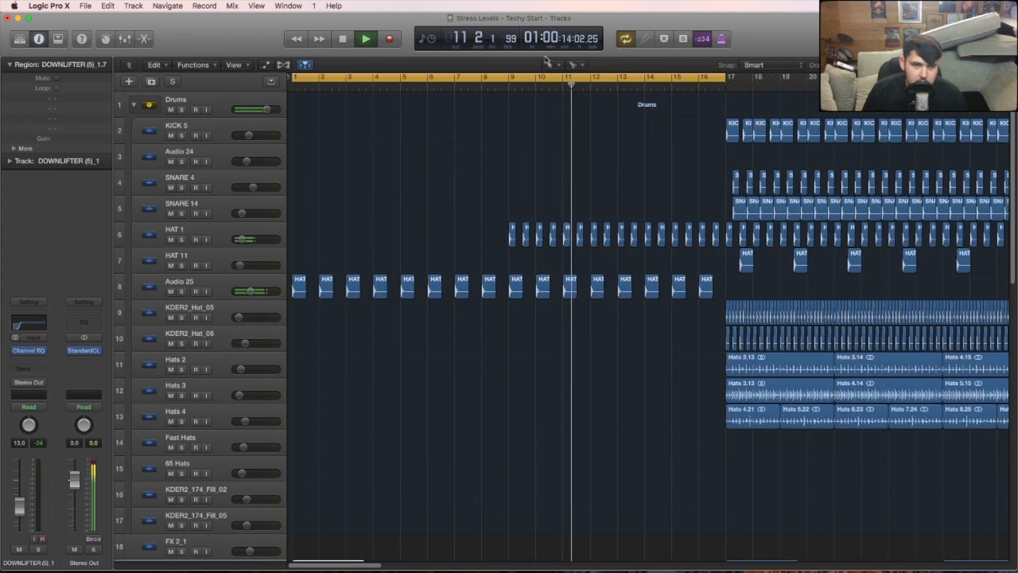
# - Move the 16-bar cycle range to start at bar 17 and listen to the full drum section there
pyautogui.press('super+Left')
pyautogui.press('super+Left')
pyautogui.press('super+Left')
pyautogui.press('super+Left')
pyautogui.press('super+Left')
pyautogui.press('super+Left')
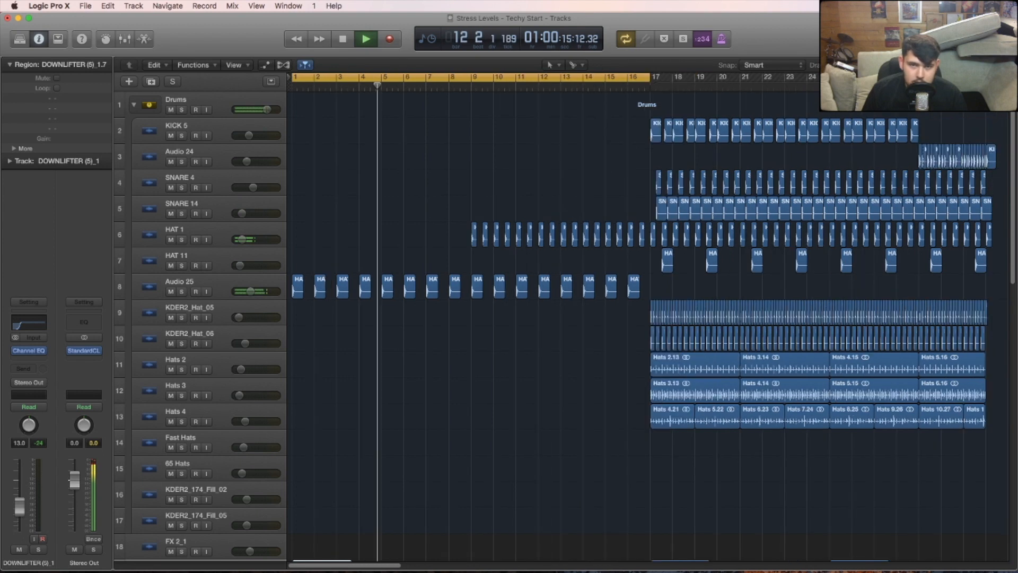
pyautogui.moveTo(326, 79); pyautogui.dragTo(403, 79)
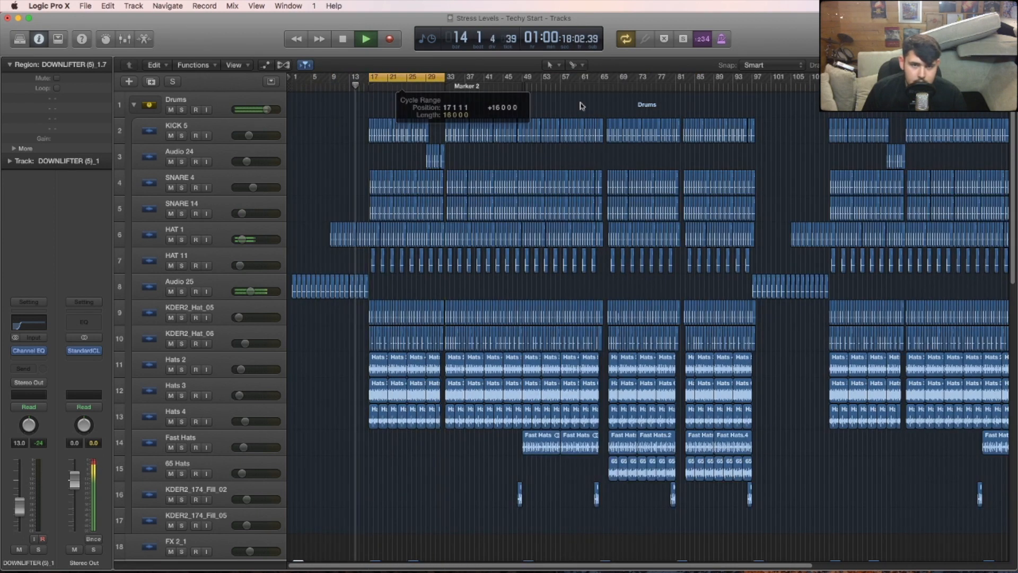
pyautogui.press('super+Right')
pyautogui.press('super+Right')
pyautogui.press('super+Right')
pyautogui.press('super+Right')
pyautogui.press('super+Right')
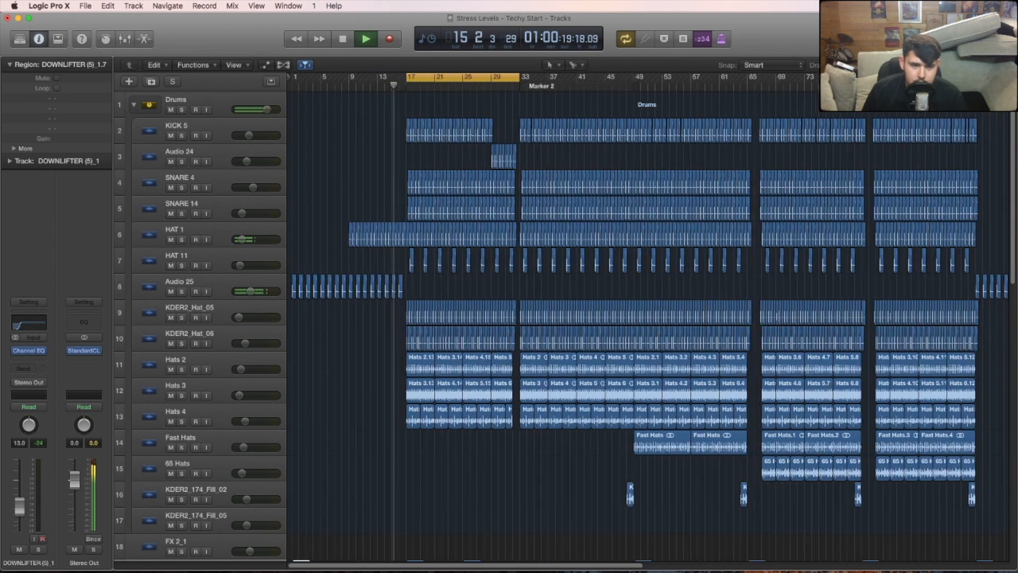
pyautogui.press('super+Right')
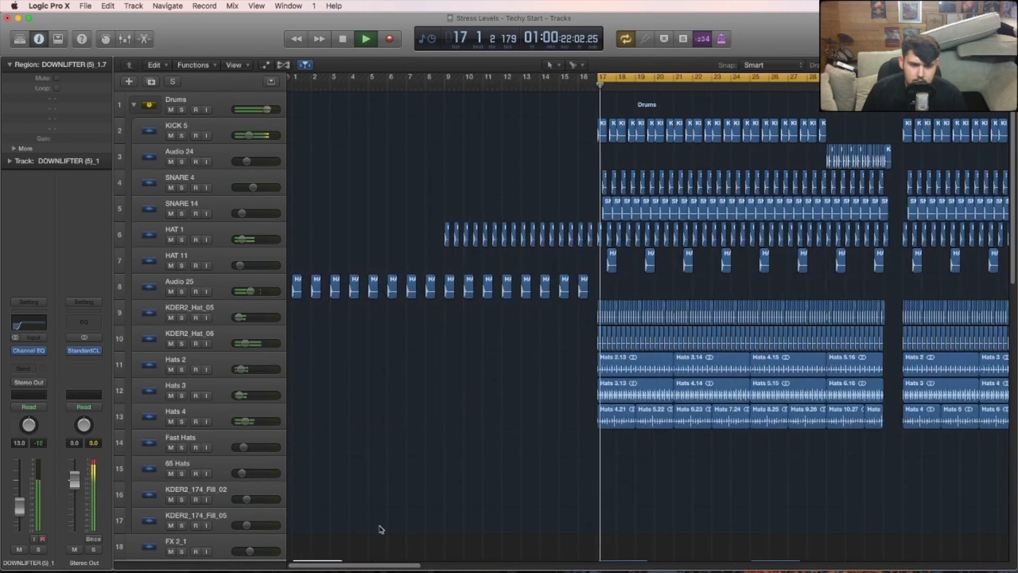
pyautogui.moveTo(365, 564); pyautogui.dragTo(401, 560)
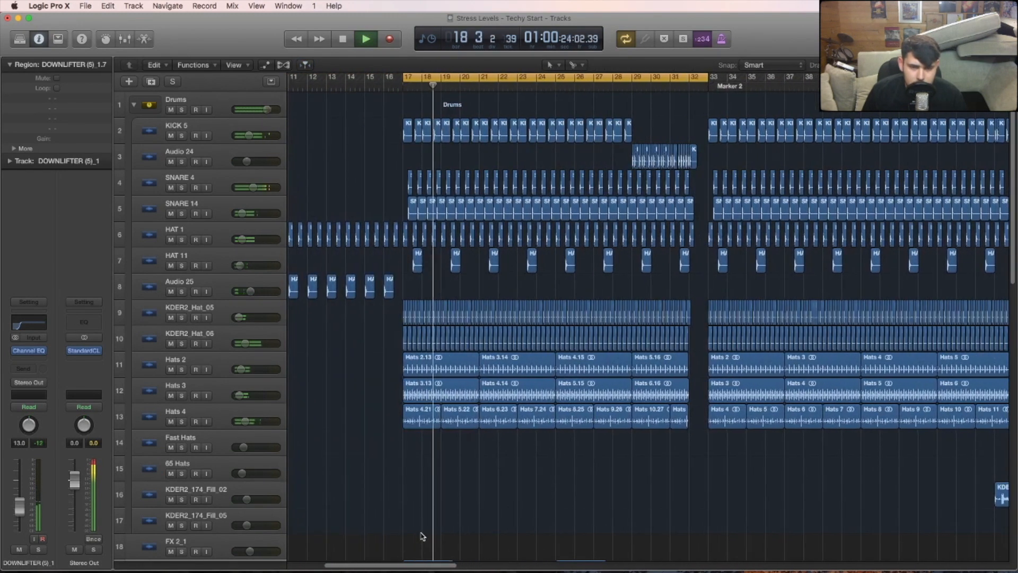
pyautogui.press('space')
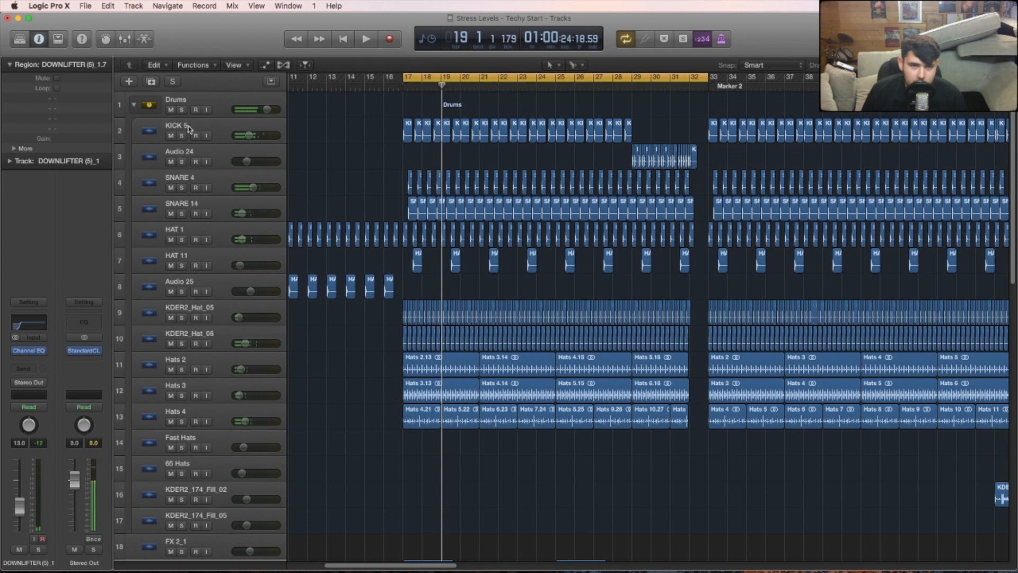
# - Solo the KICK 5 track, play its regions from bar 17 and inspect its Channel EQ
pyautogui.click(188, 129)
pyautogui.click(181, 136)
pyautogui.hotkey('shift', 'space')
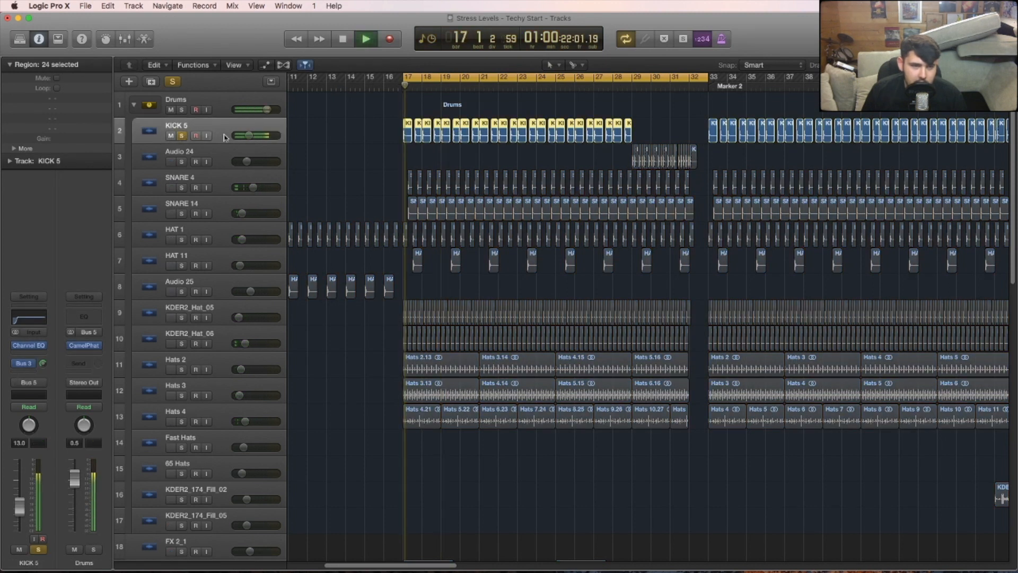
pyautogui.click(28, 317)
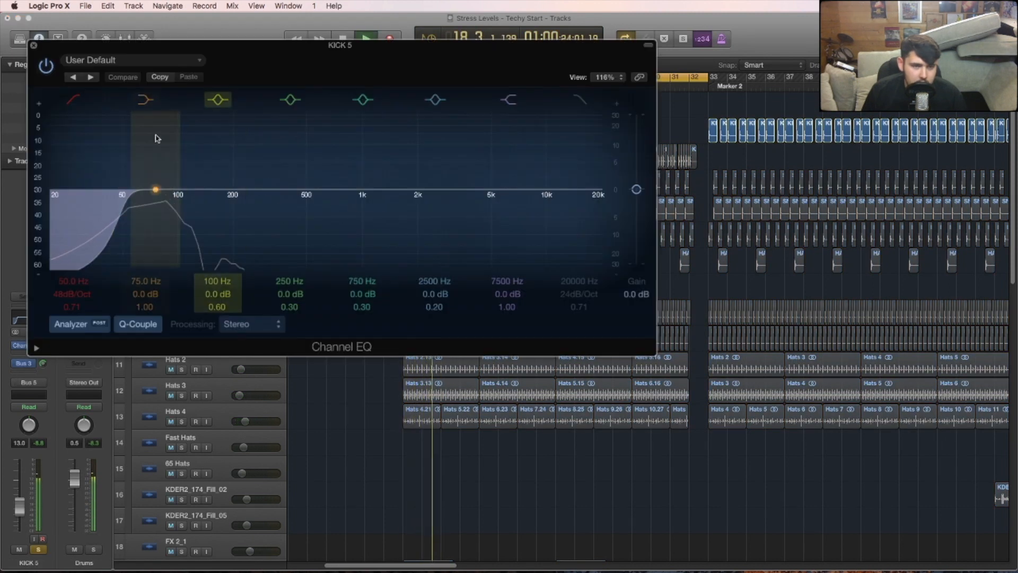
pyautogui.click(34, 46)
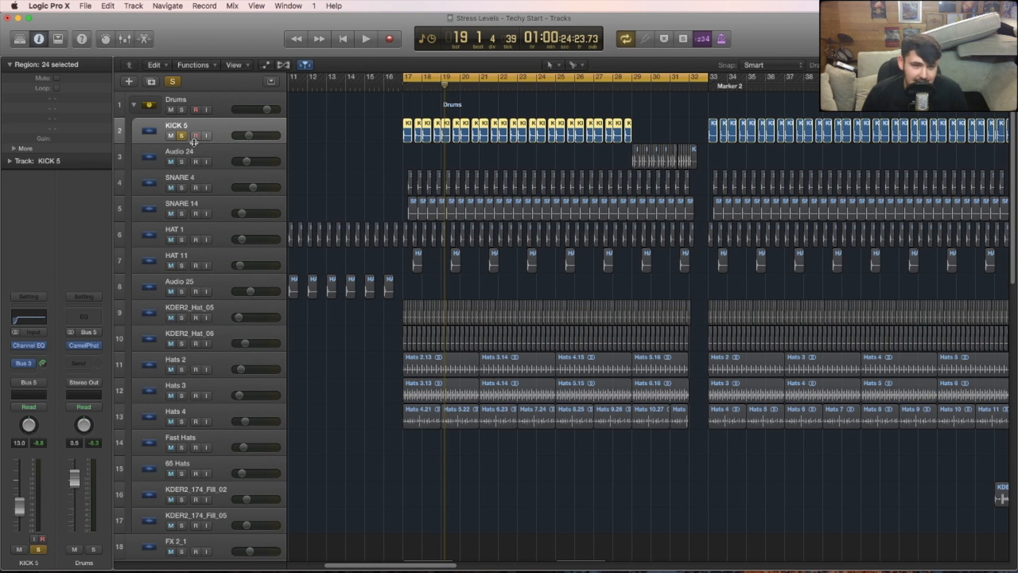
# - Add SNARE 4 to the soloed kick during playback and inspect the snare's Channel EQ
pyautogui.press('space')
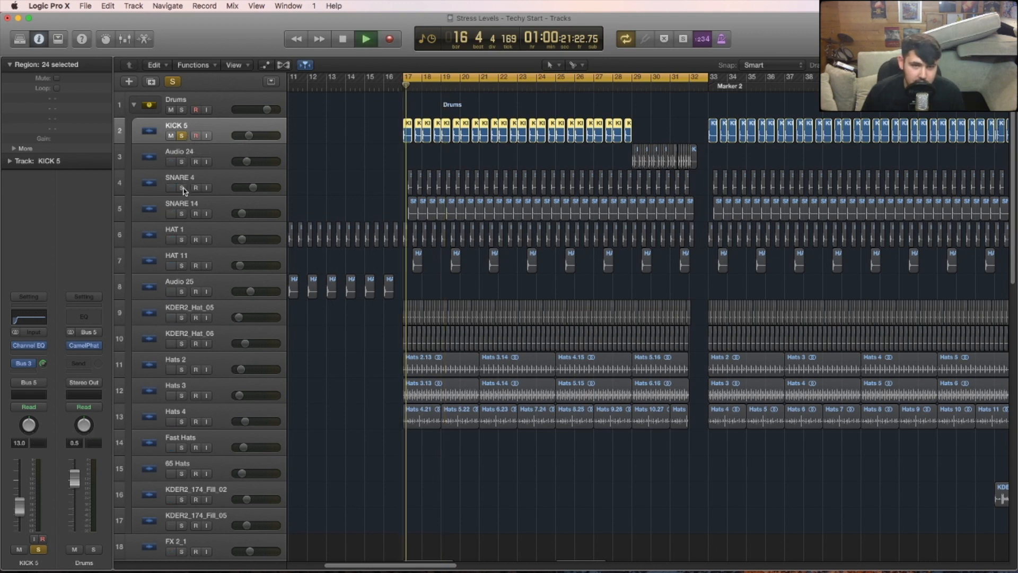
pyautogui.click(181, 189)
pyautogui.click(24, 321)
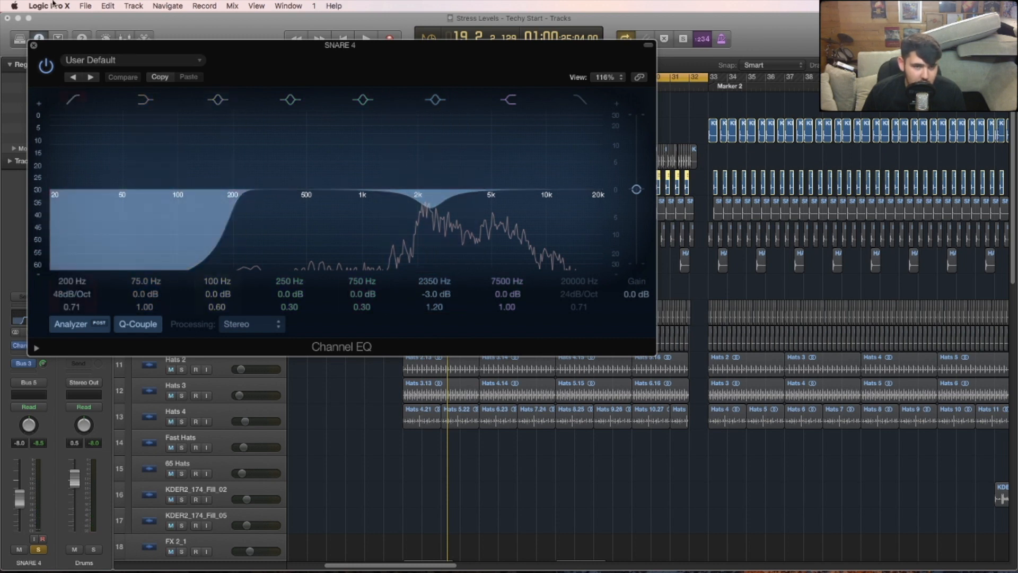
pyautogui.click(33, 45)
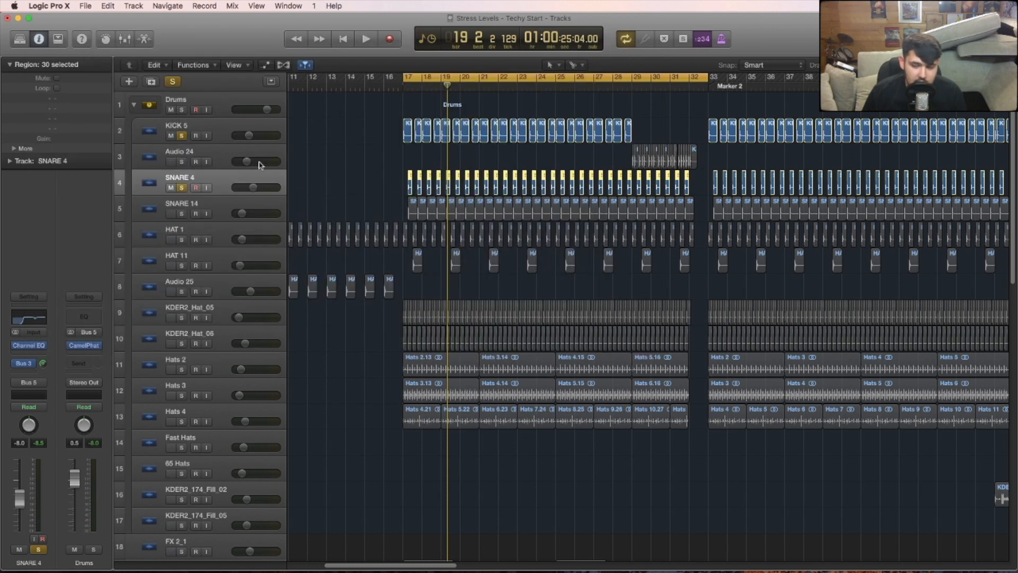
# - Solo SNARE 14 with the kick, take SNARE 4 out of solo and inspect SNARE 14's Channel EQ
pyautogui.click(181, 213)
pyautogui.press('space')
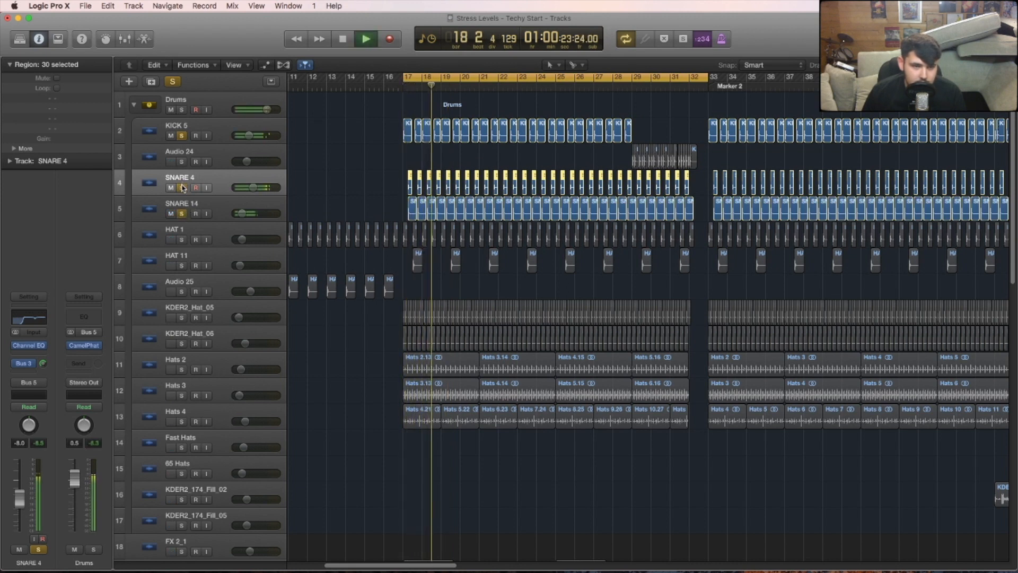
pyautogui.click(182, 188)
pyautogui.click(159, 208)
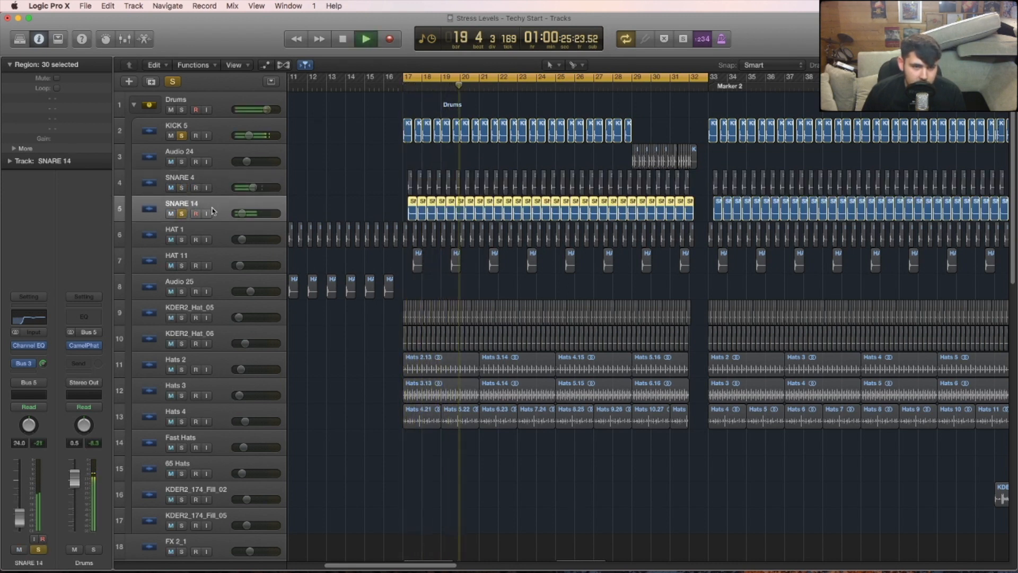
pyautogui.click(32, 317)
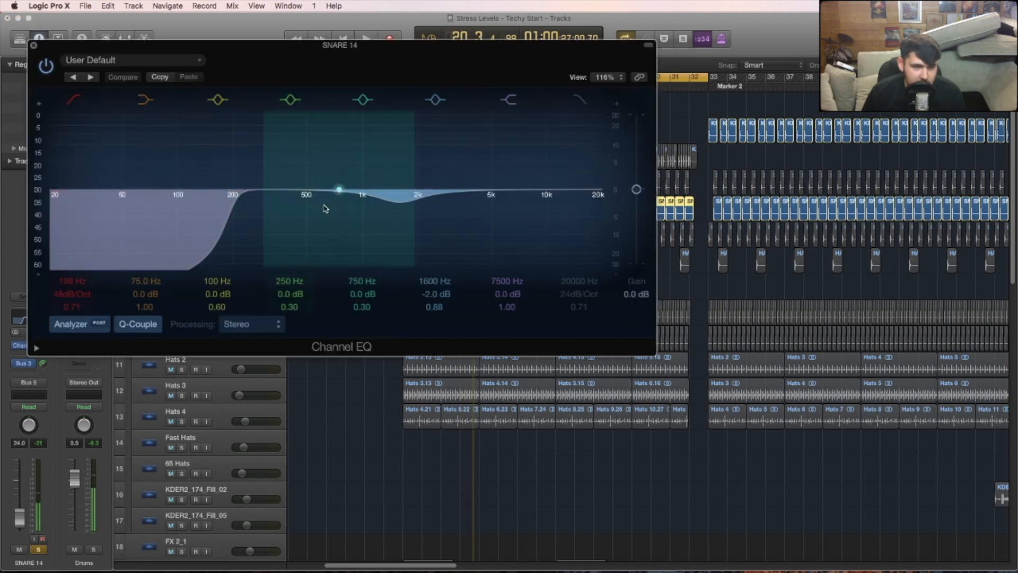
pyautogui.click(34, 46)
# - Return SNARE 4 to solo and add HAT 1 and HAT 11 to the soloed drums during playback
pyautogui.click(182, 187)
pyautogui.press('space')
pyautogui.click(182, 240)
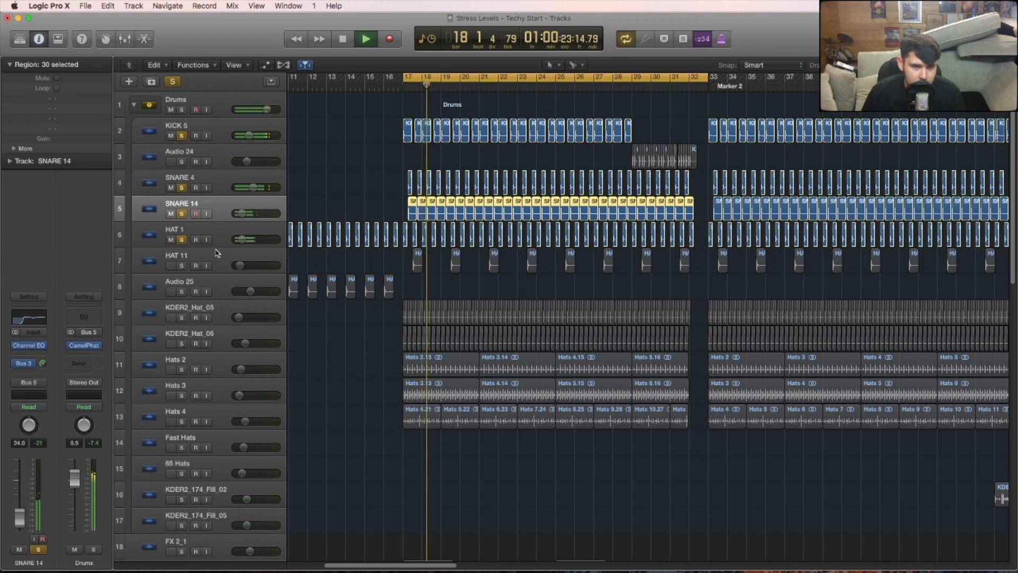
pyautogui.click(181, 266)
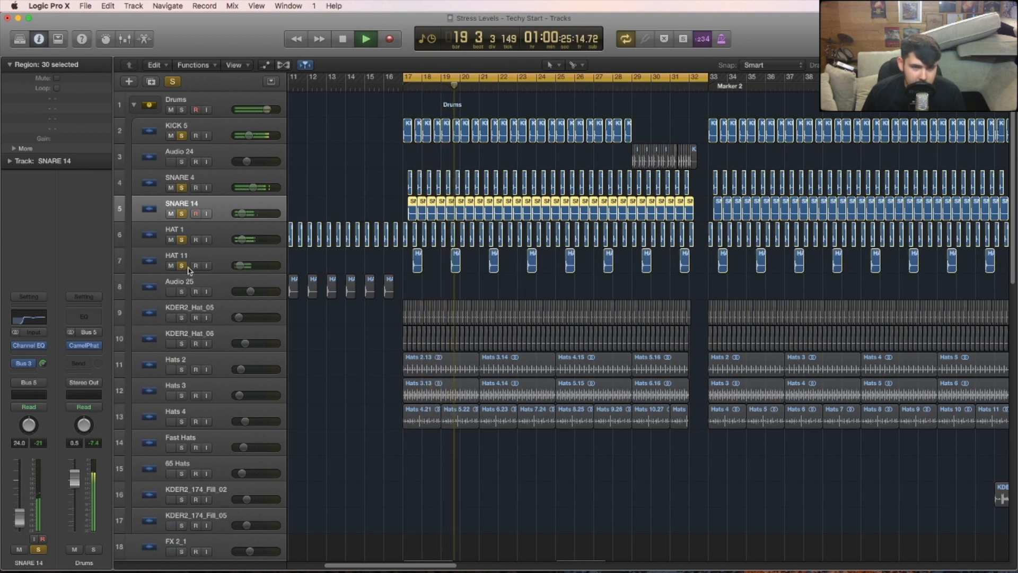
# - Layer KDER2_Hat_05, KDER2_Hat_06 and Hats 2 into the soloed drums while the section plays
pyautogui.click(182, 318)
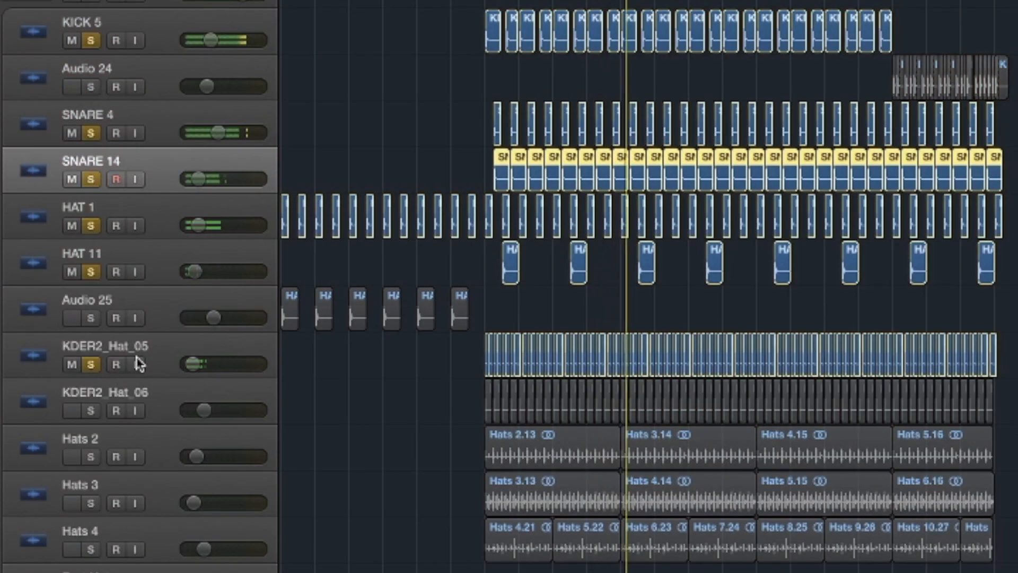
pyautogui.click(212, 321)
pyautogui.click(184, 343)
pyautogui.click(91, 457)
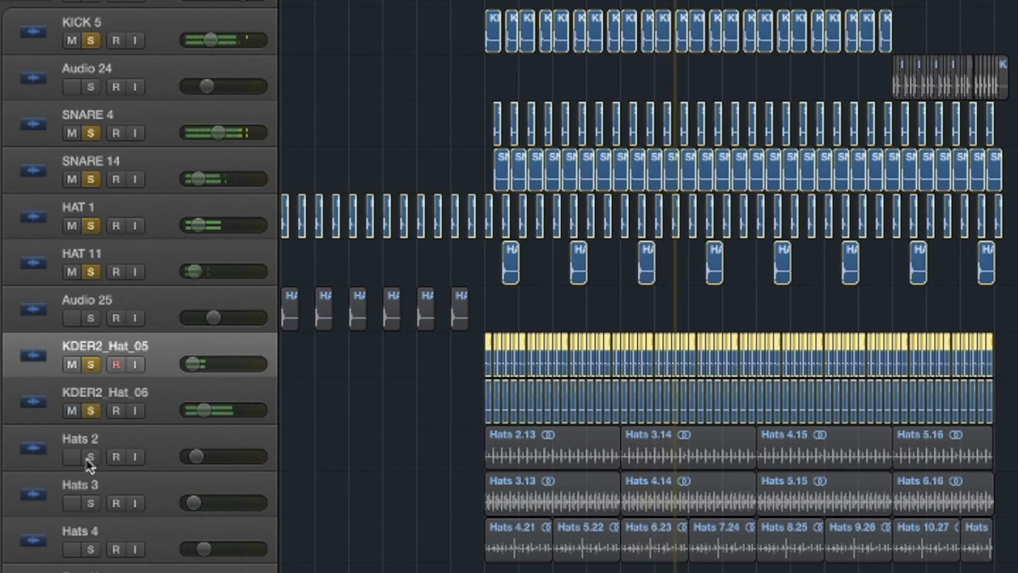
# - Add Hats 3 and Hats 4 to the soloed drums while the section plays
pyautogui.click(90, 499)
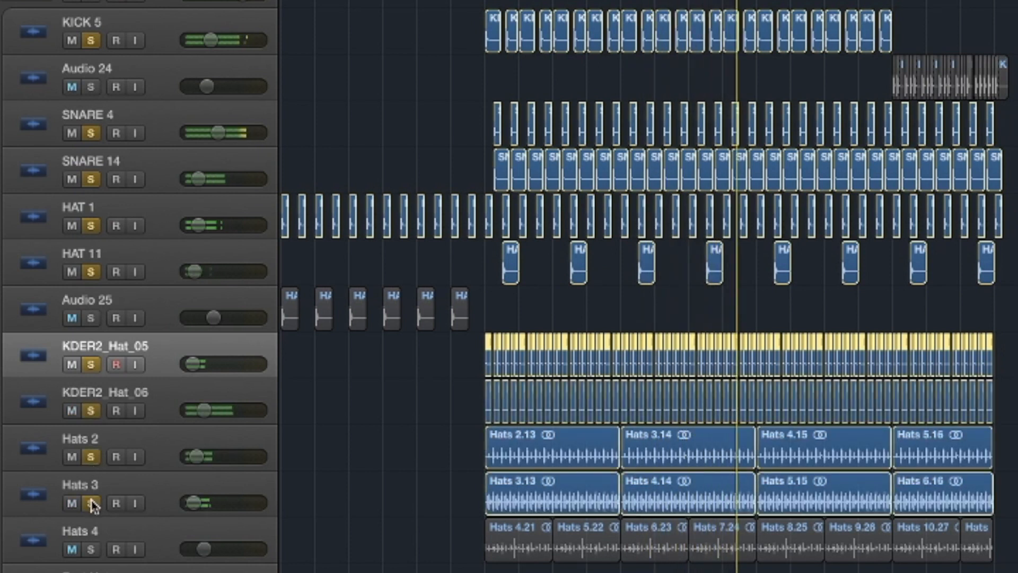
pyautogui.click(91, 550)
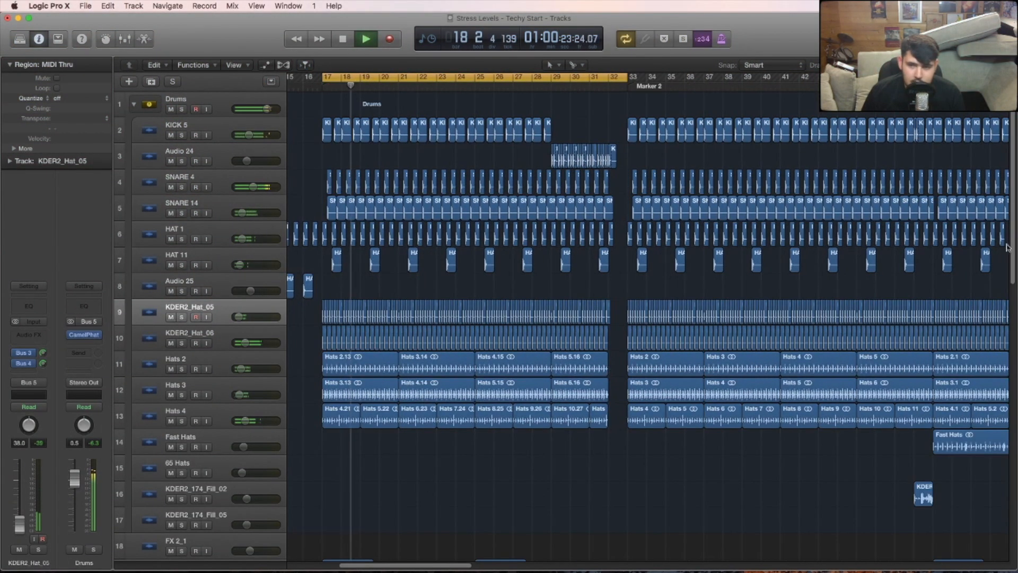
pyautogui.press('space')
# - Set the cycle range to bars 25–33 during full playback and switch the transport display to show beats, tempo, key and time signature
pyautogui.moveTo(1013, 200); pyautogui.dragTo(1013, 338)
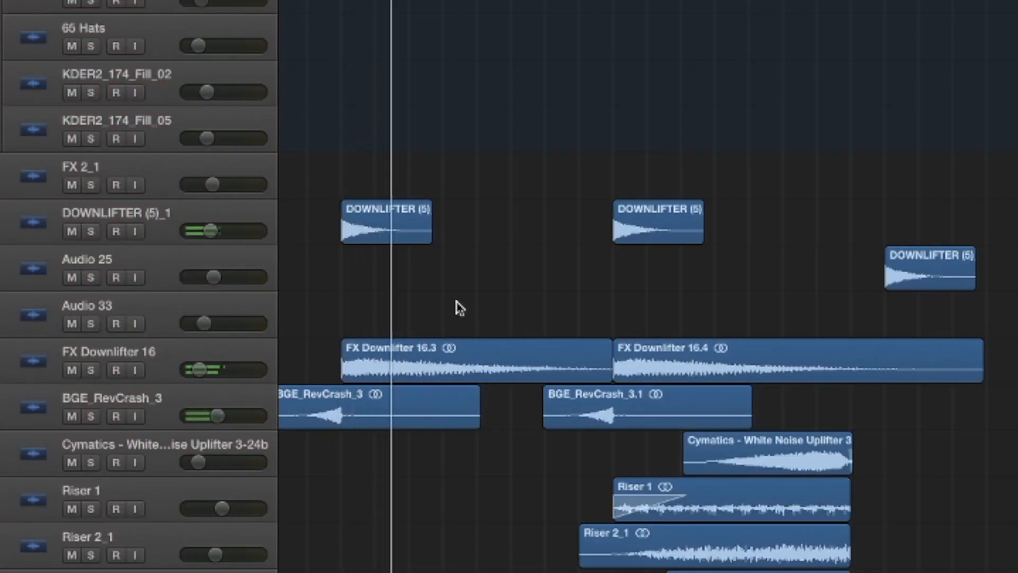
pyautogui.moveTo(1013, 287); pyautogui.dragTo(1012, 420)
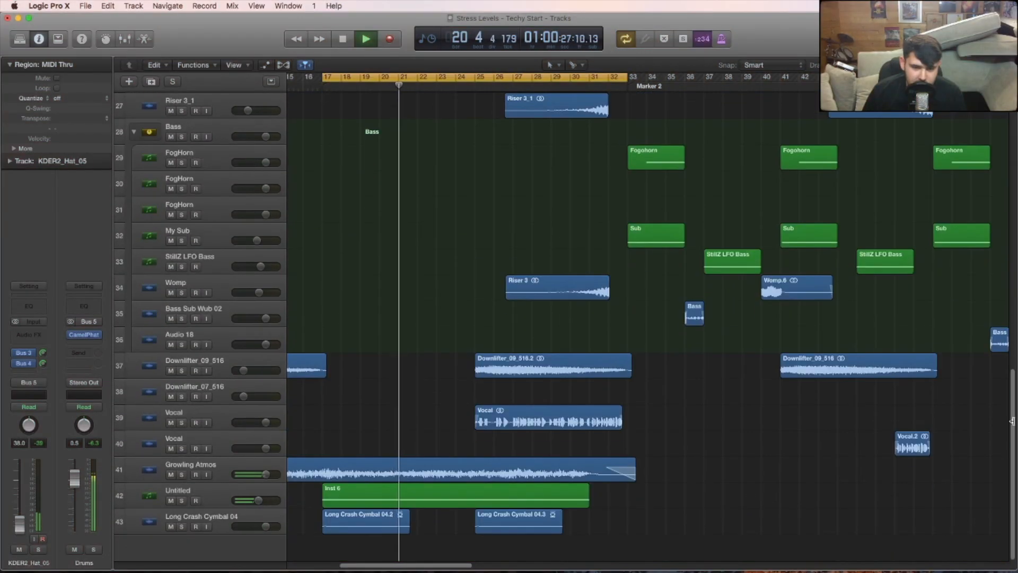
pyautogui.scroll(3, 1012, 420)
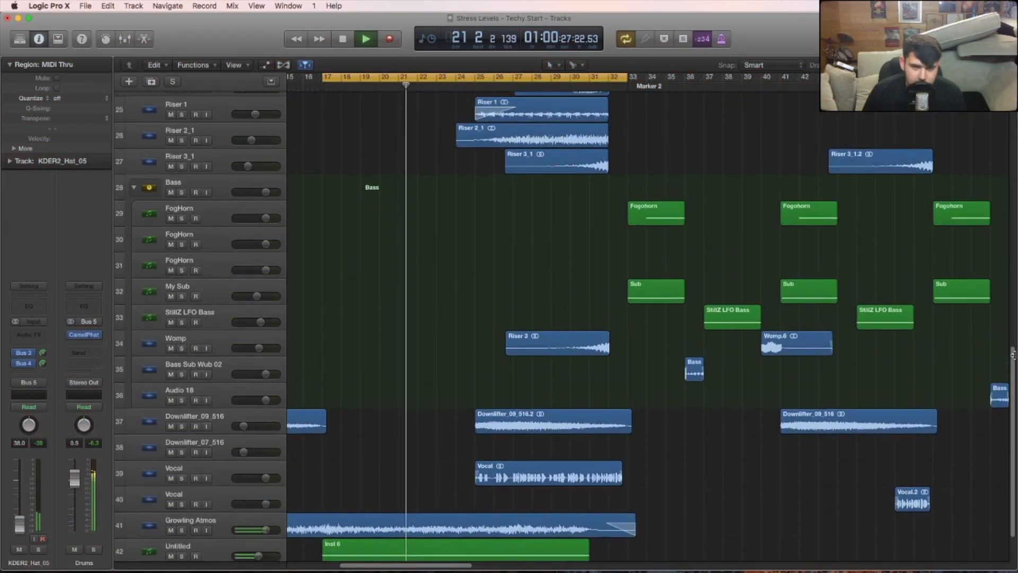
pyautogui.moveTo(324, 77); pyautogui.dragTo(475, 92)
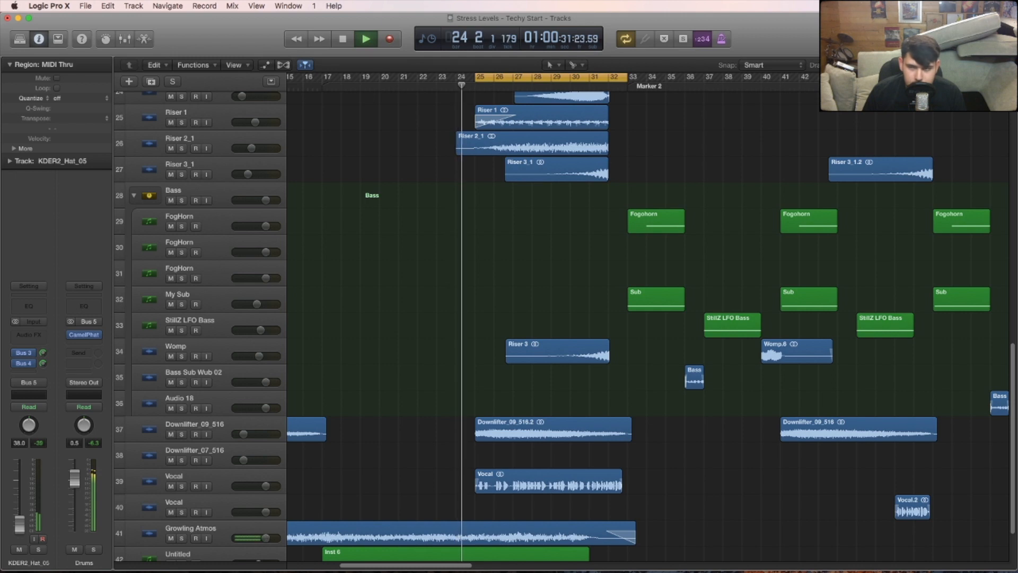
pyautogui.scroll(2, 1010, 330)
pyautogui.scroll(4, 1010, 330)
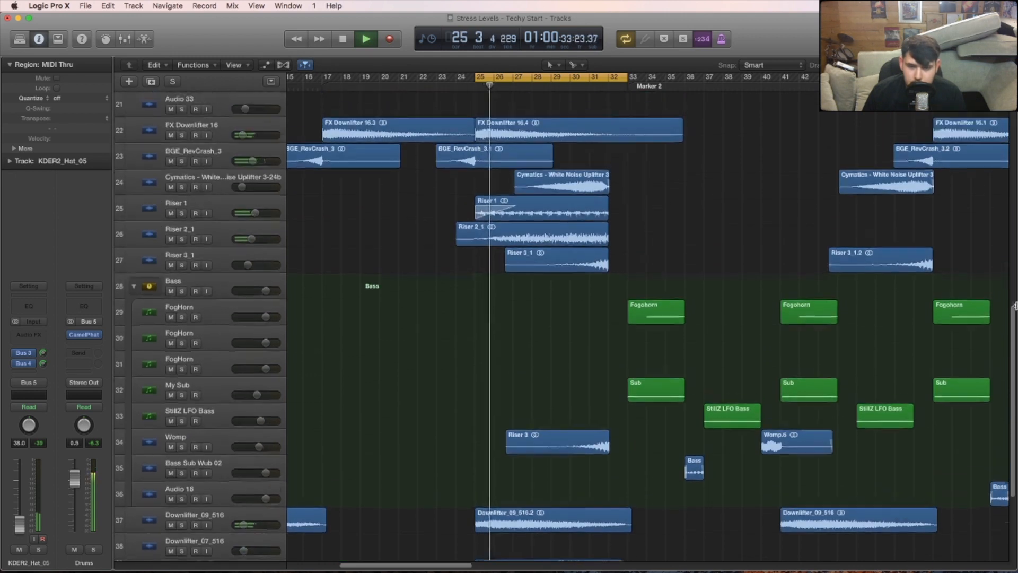
pyautogui.scroll(-9, 1013, 371)
pyautogui.click(428, 39)
pyautogui.click(451, 37)
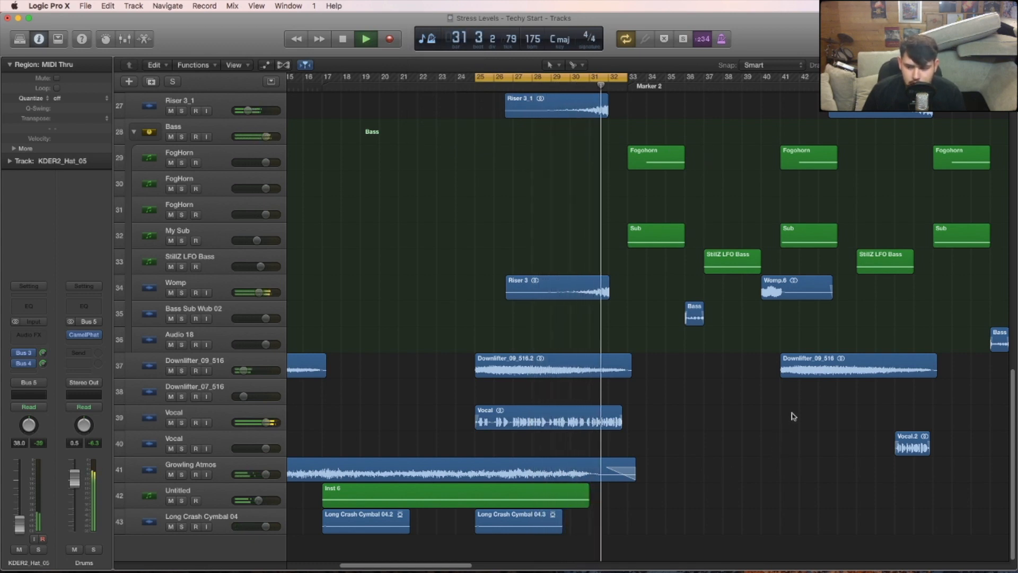
# - Stop the full playback, solo the Vocal on track 39 and listen to it from bar 25
pyautogui.press('space')
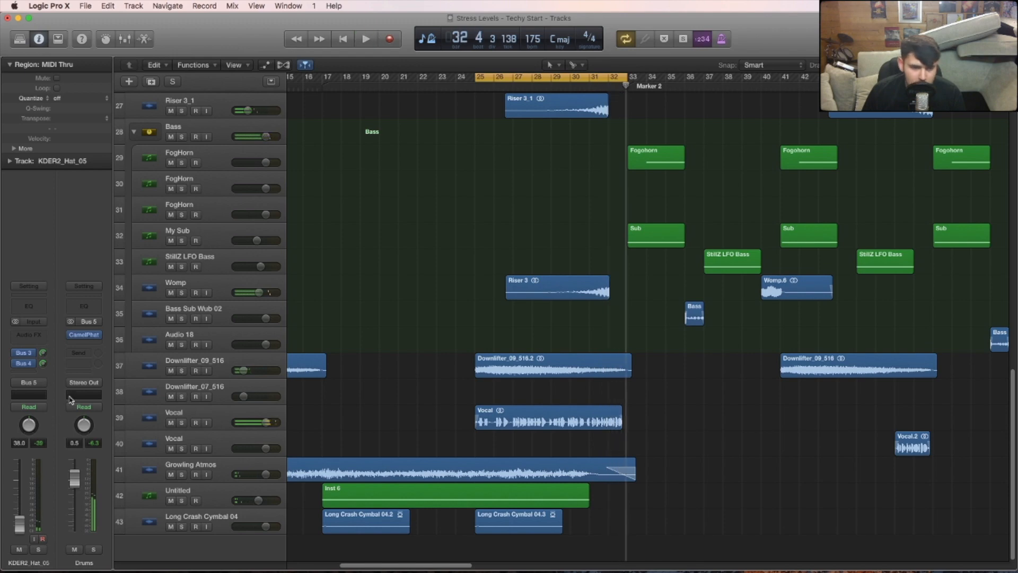
pyautogui.click(182, 422)
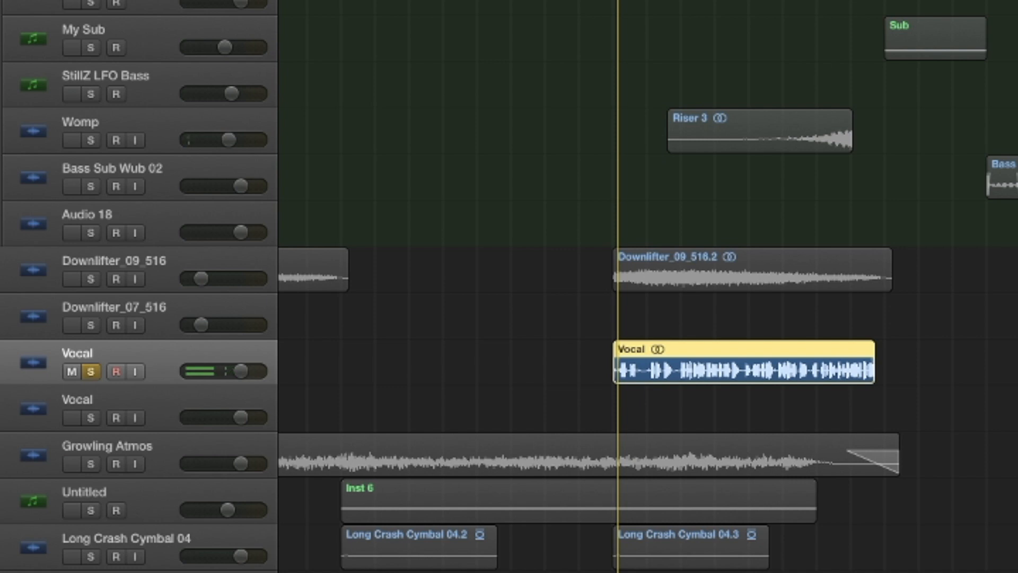
pyautogui.press('space')
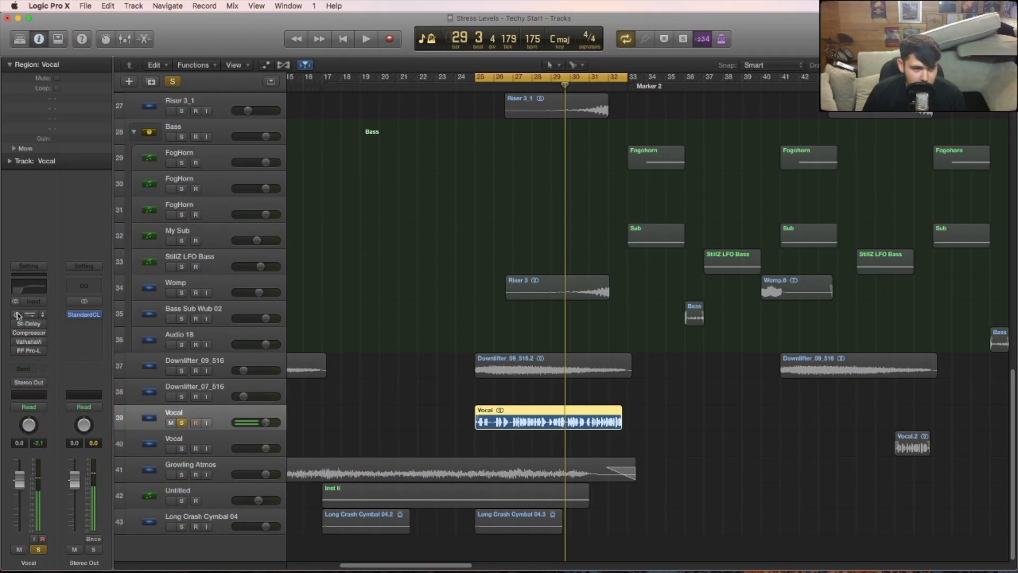
# - Enable the vocal's Channel EQ during playback and inspect its EQ bands
pyautogui.press('space')
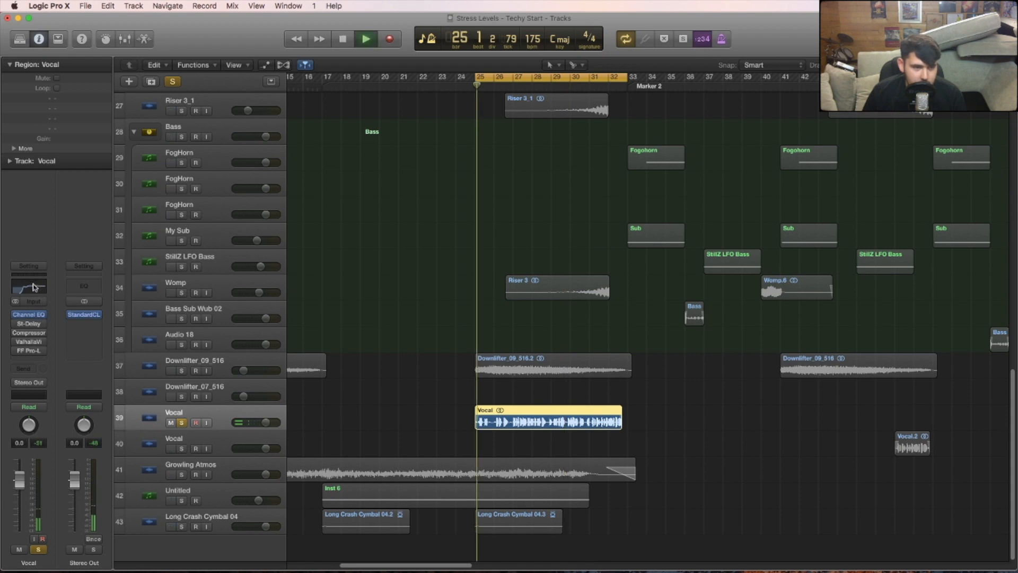
pyautogui.click(33, 287)
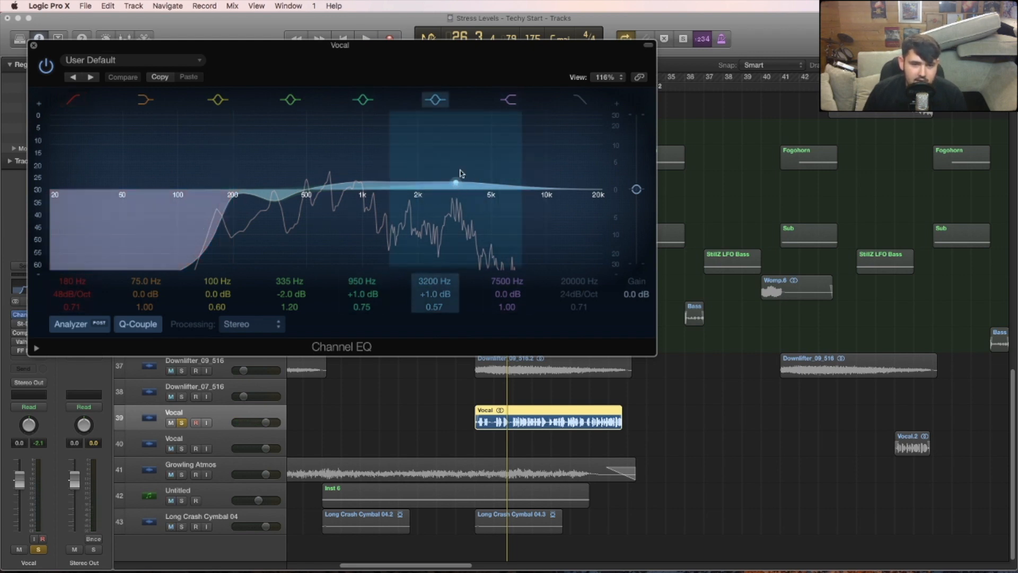
pyautogui.click(31, 45)
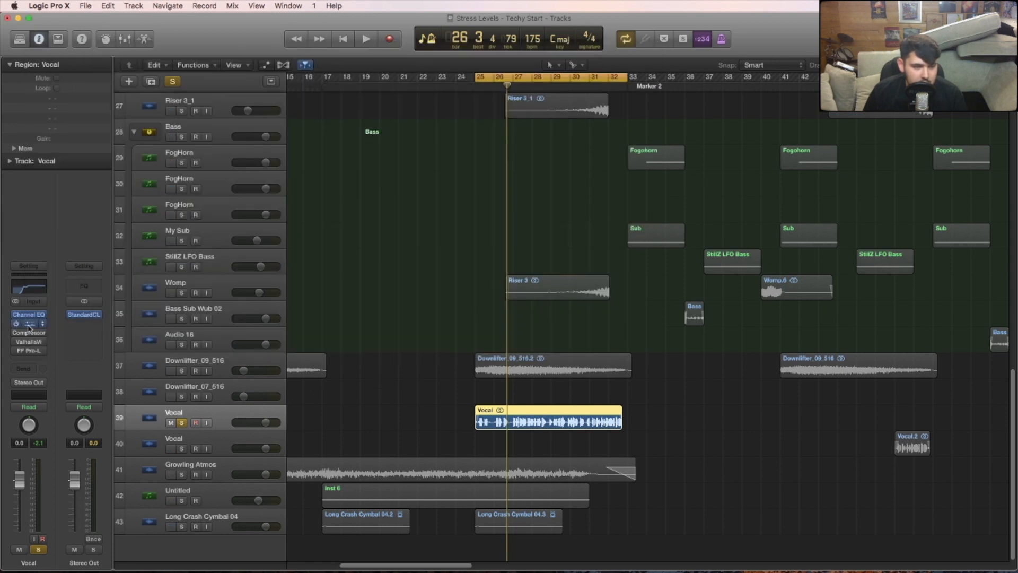
# - Enable St-Delay and Compressor on the soloed vocal and inspect the delay's settings
pyautogui.click(28, 324)
pyautogui.moveTo(378, 57); pyautogui.dragTo(483, 80)
pyautogui.click(140, 69)
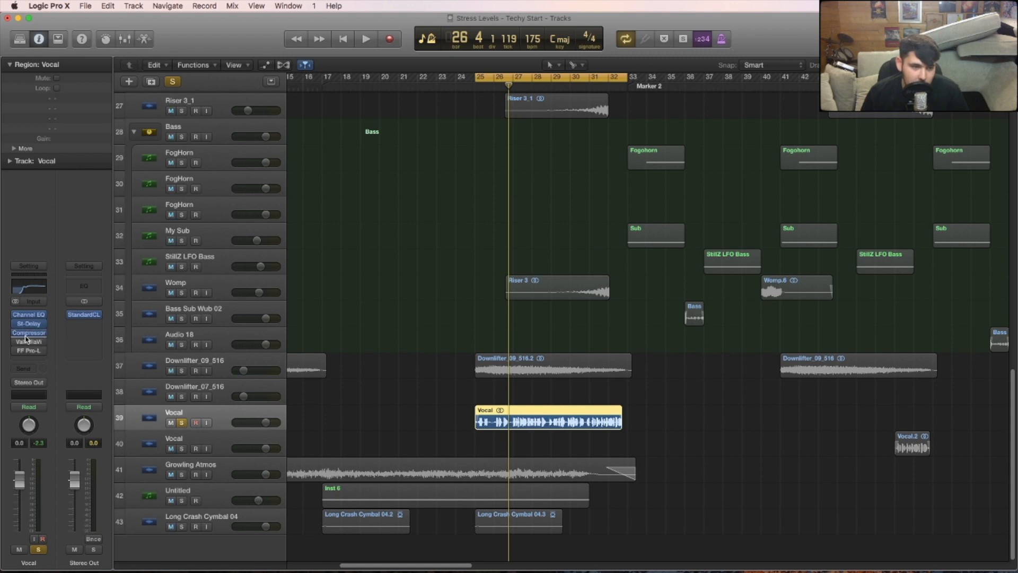
# - Play the vocal with ValhallaVintageVerb enabled and inspect the reverb's settings
pyautogui.press('space')
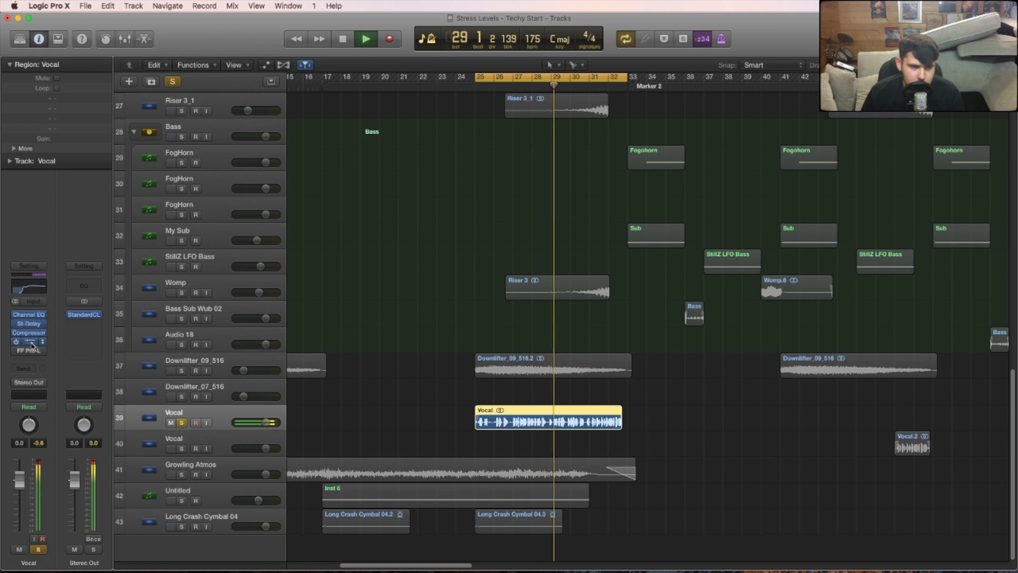
pyautogui.press('space')
pyautogui.moveTo(302, 48); pyautogui.dragTo(561, 144)
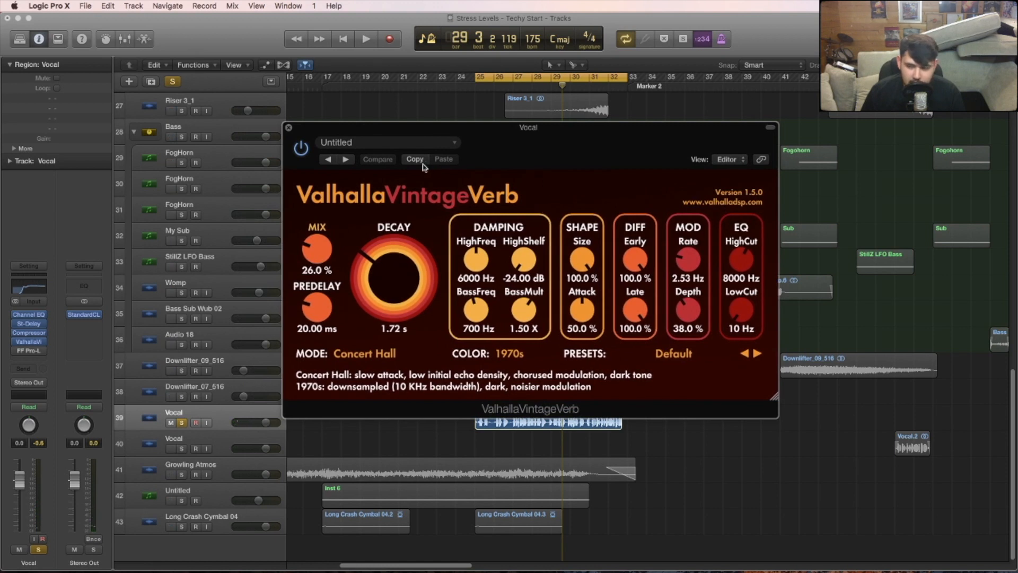
pyautogui.click(288, 128)
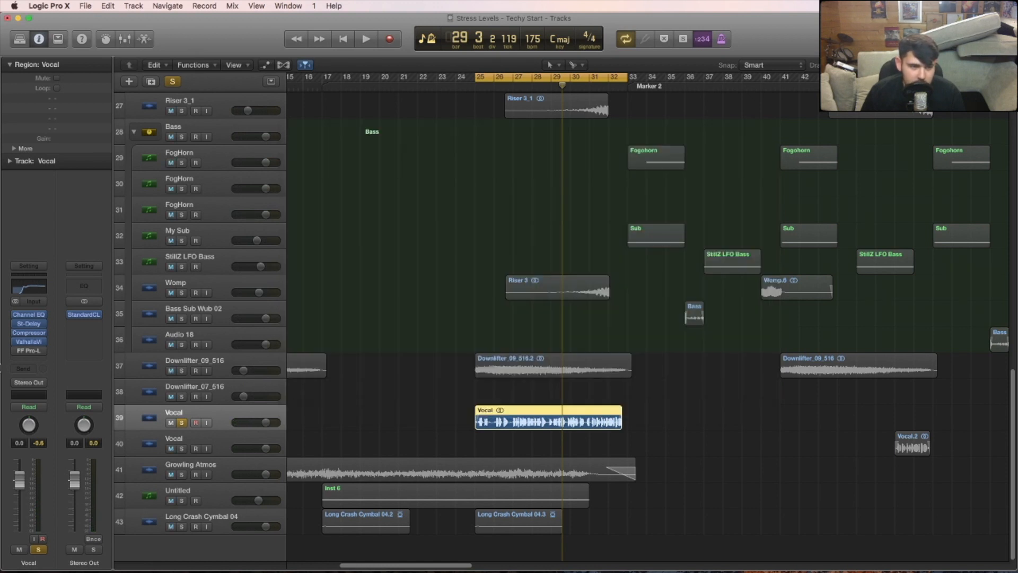
# - Enable the FF Pro-L limiter on the vocal, listen to the full effects chain and inspect the limiter
pyautogui.press('space')
pyautogui.click(18, 351)
pyautogui.click(19, 352)
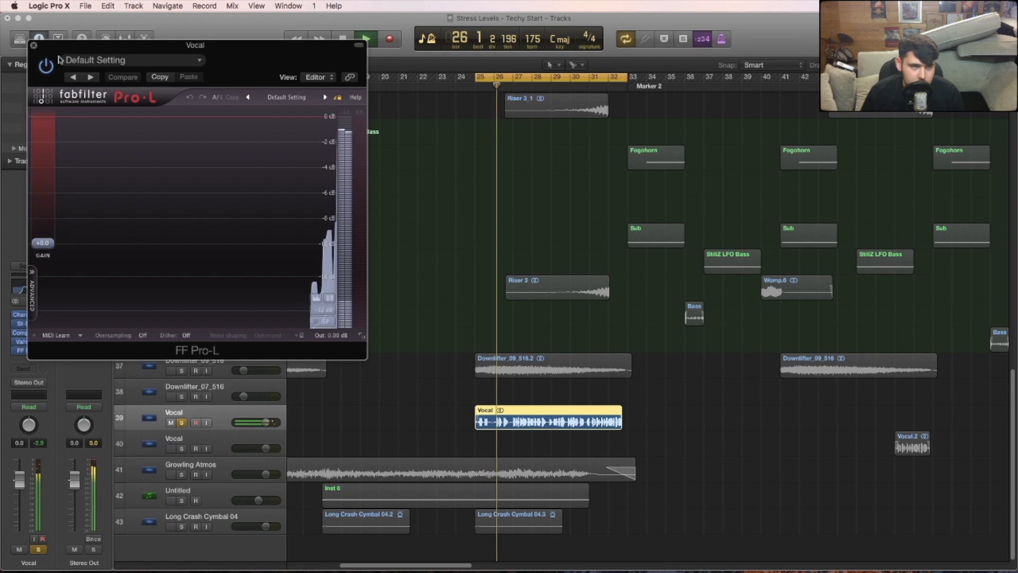
pyautogui.click(33, 45)
pyautogui.press('space')
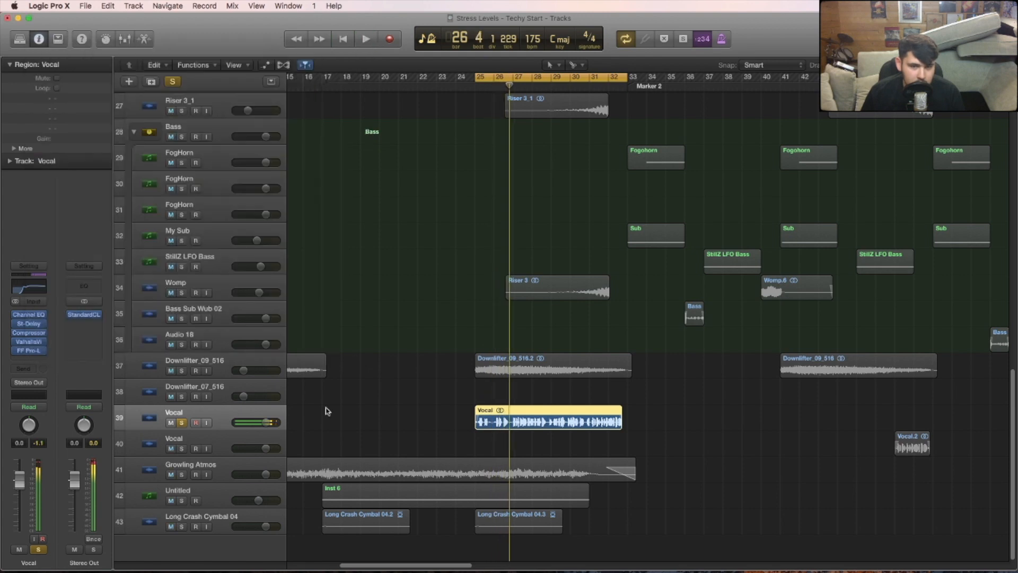
pyautogui.click(28, 350)
pyautogui.moveTo(175, 46); pyautogui.dragTo(300, 113)
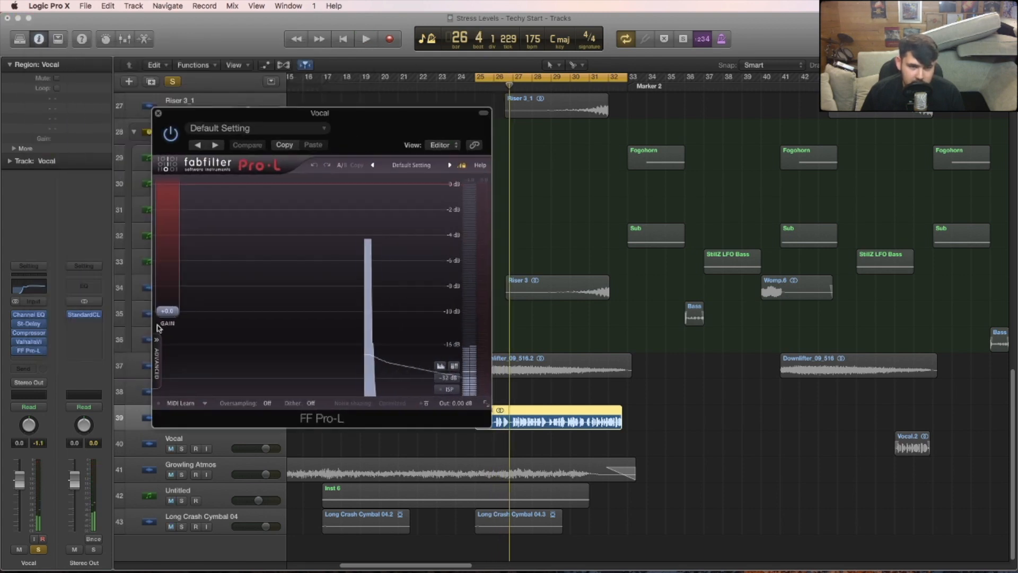
pyautogui.click(158, 113)
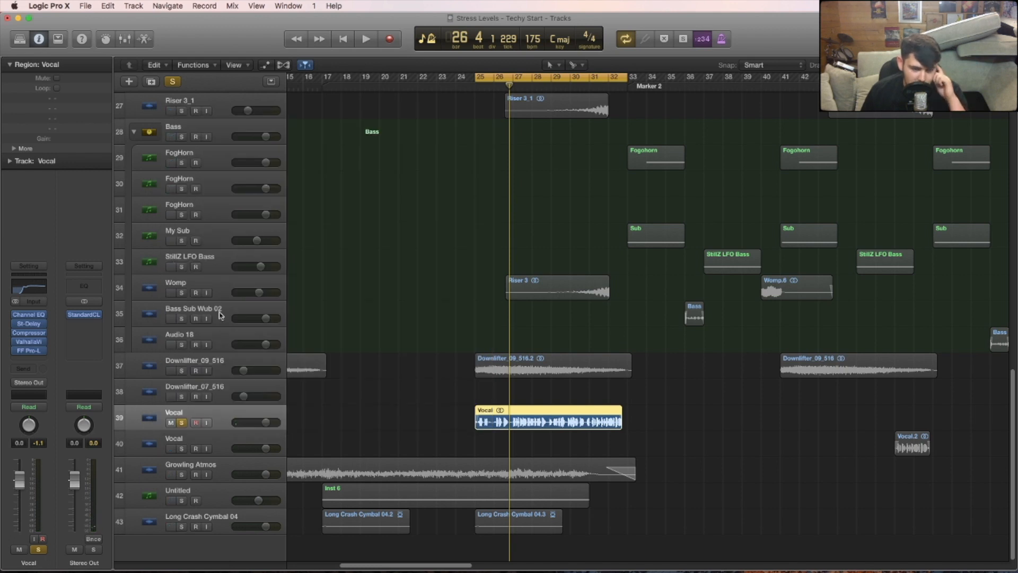
# - Take the vocal out of solo, play the full arrangement and move the cycle range to bars 17–25
pyautogui.press('s')
pyautogui.press('space')
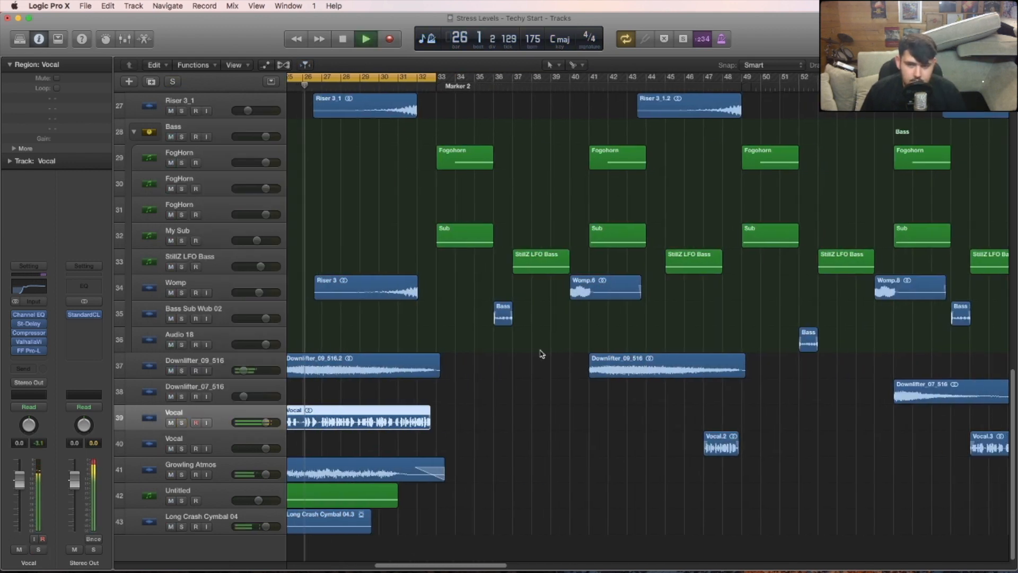
pyautogui.scroll(10, 539, 363)
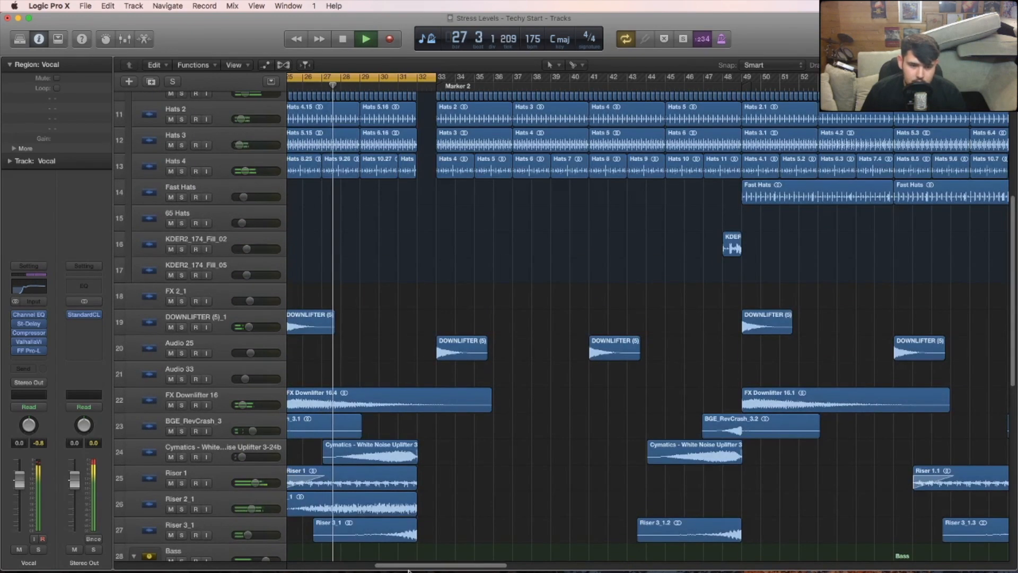
pyautogui.moveTo(408, 566); pyautogui.dragTo(391, 565)
pyautogui.moveTo(1012, 204); pyautogui.dragTo(1013, 200)
pyautogui.moveTo(1005, 114); pyautogui.dragTo(1005, 104)
pyautogui.moveTo(432, 566)
pyautogui.mouseDown()
pyautogui.moveTo(388, 565)
pyautogui.moveTo(426, 566)
pyautogui.mouseUp()
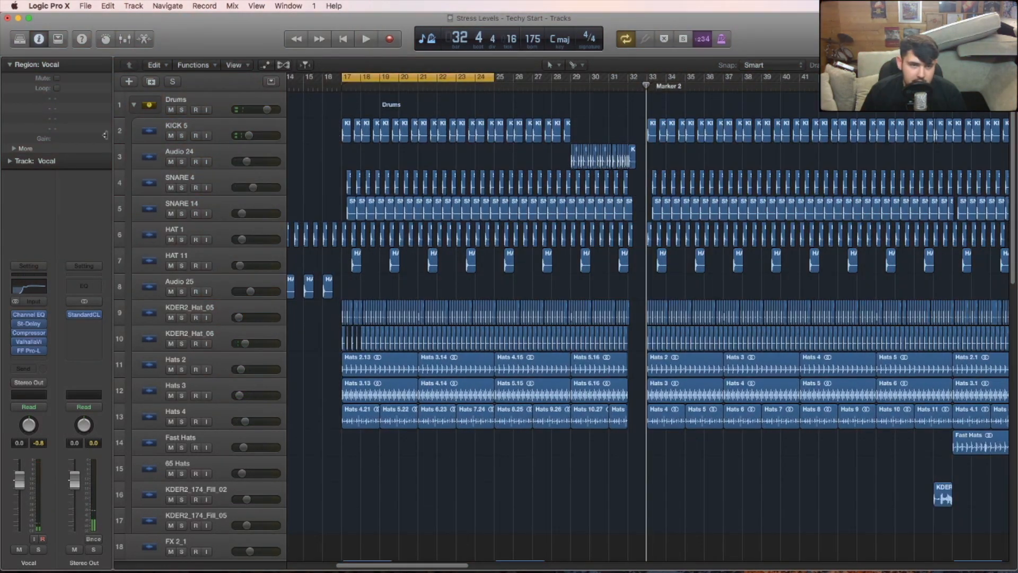
# - Select the Drums track stack and show the Aux 3 channel's audio effects in the mixer
pyautogui.click(233, 99)
pyautogui.click(228, 136)
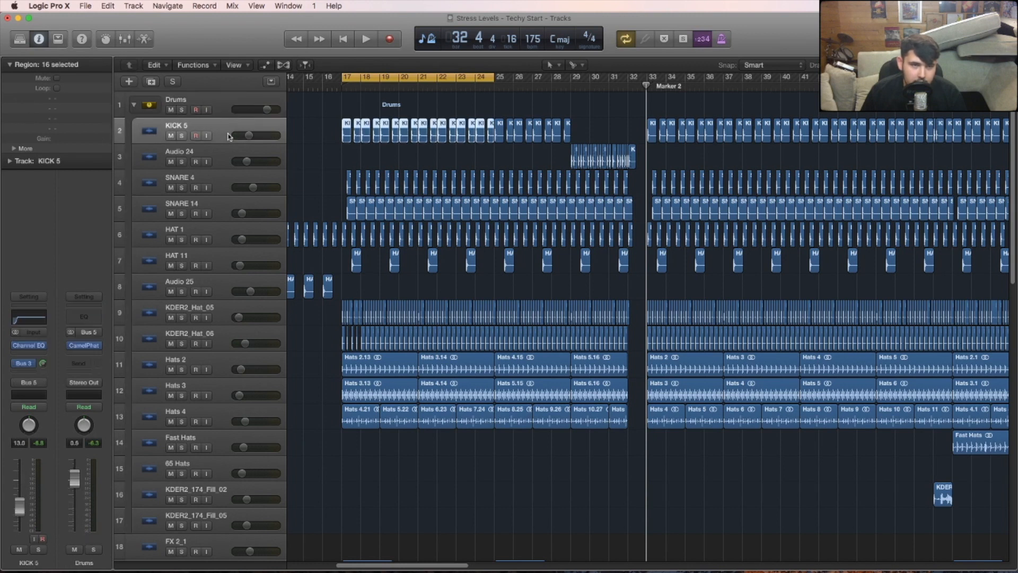
pyautogui.click(219, 103)
pyautogui.press('x')
pyautogui.hscroll(-2, 886, 556)
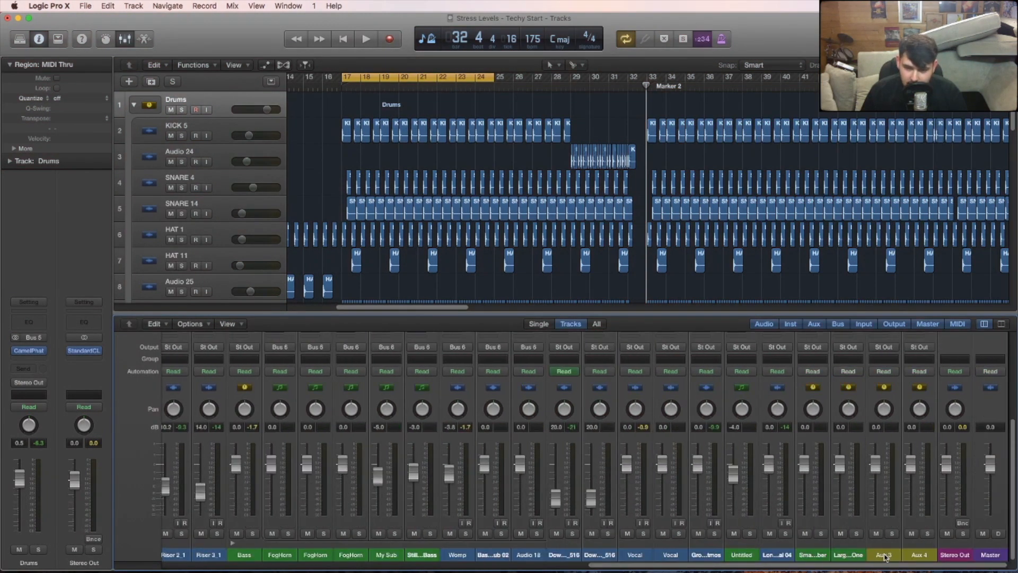
pyautogui.scroll(2, 875, 537)
pyautogui.scroll(5, 892, 518)
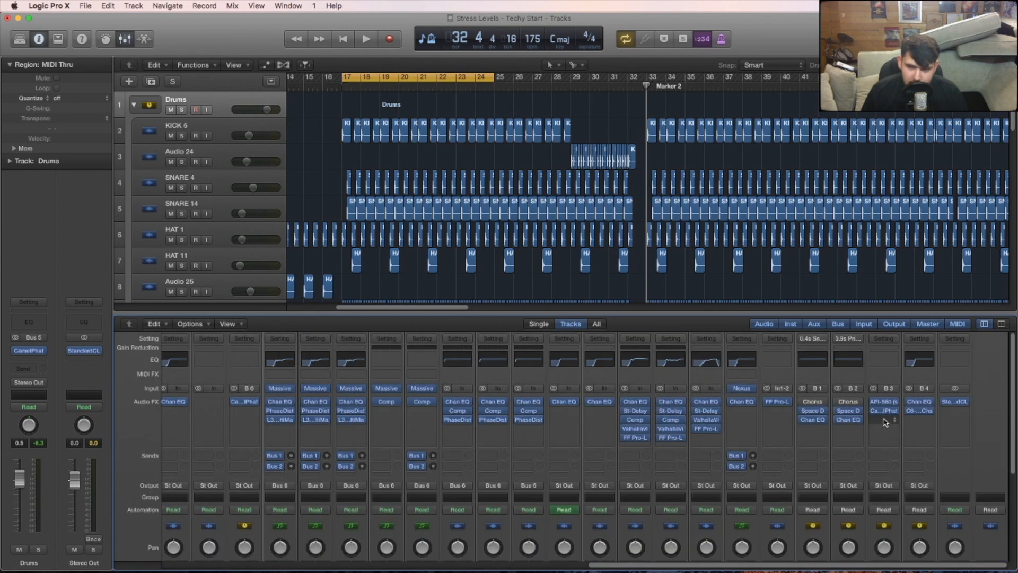
# - Inspect the API-560 equalizer's band and output settings on Aux 3
pyautogui.click(894, 404)
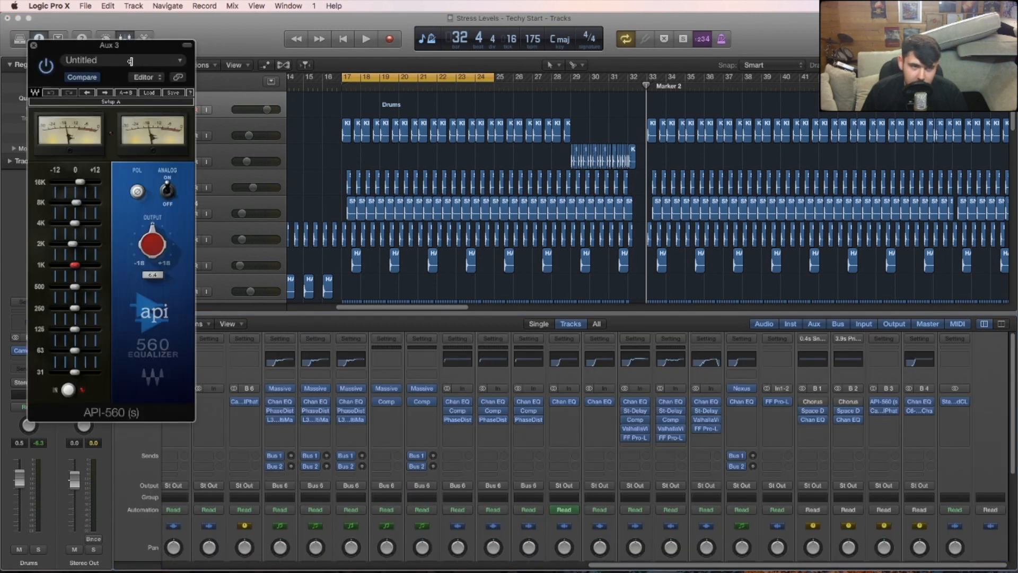
pyautogui.moveTo(128, 54); pyautogui.dragTo(531, 96)
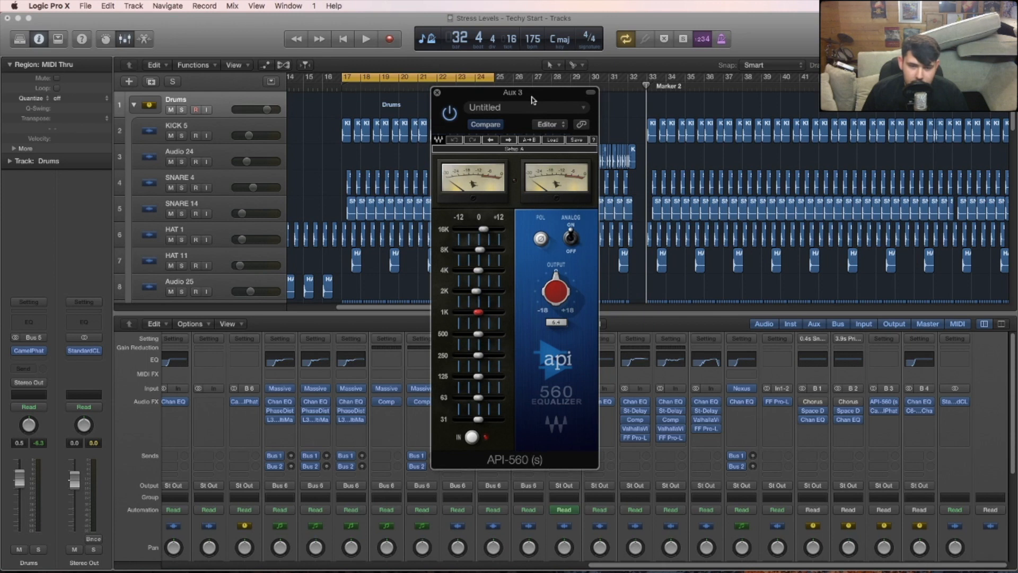
pyautogui.moveTo(533, 96); pyautogui.dragTo(532, 95)
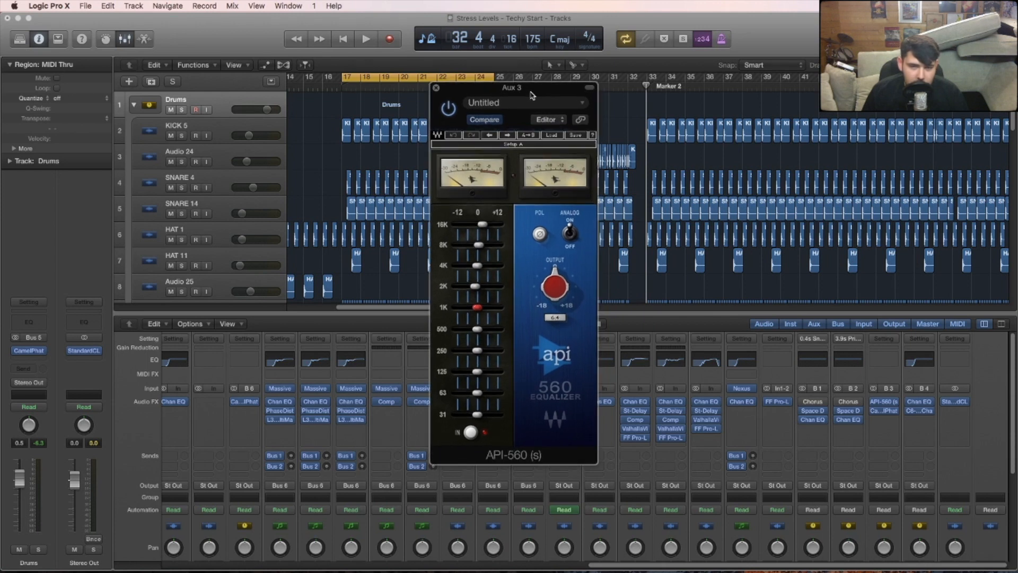
pyautogui.moveTo(484, 224); pyautogui.dragTo(485, 225)
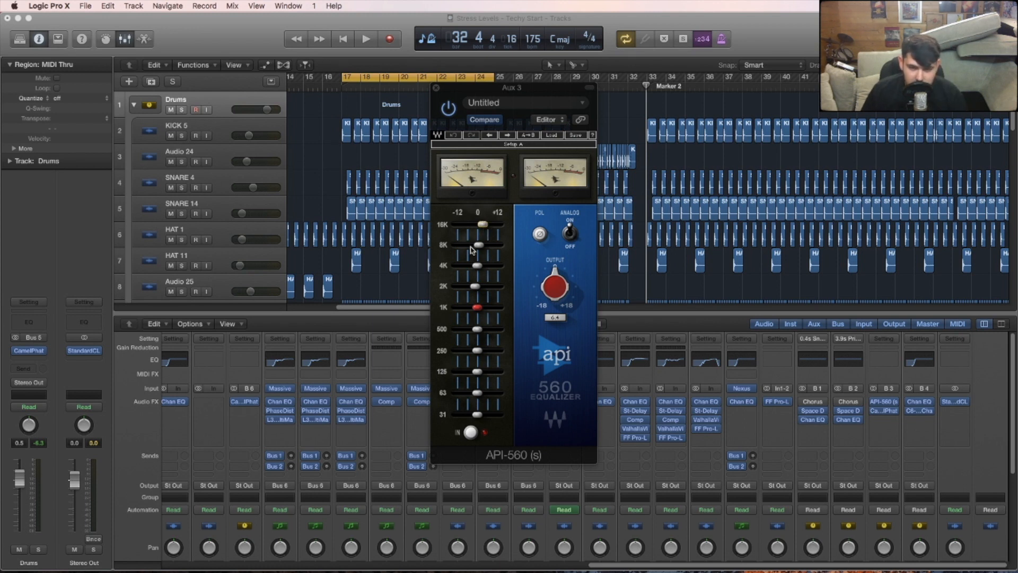
pyautogui.click(437, 88)
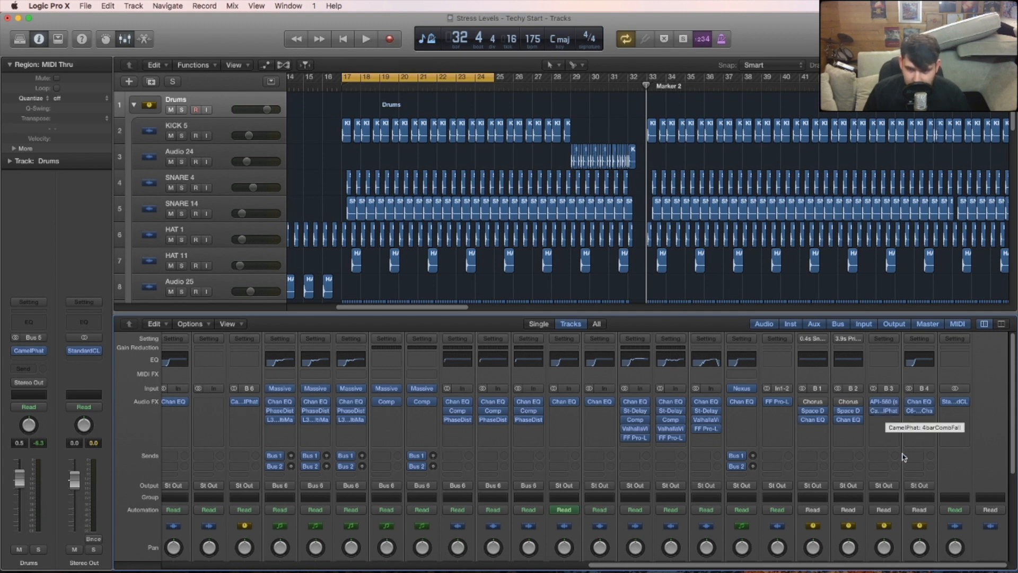
# - Examine the CamelPhat effect on Aux 3 and listen to the section from bar 17
pyautogui.click(884, 411)
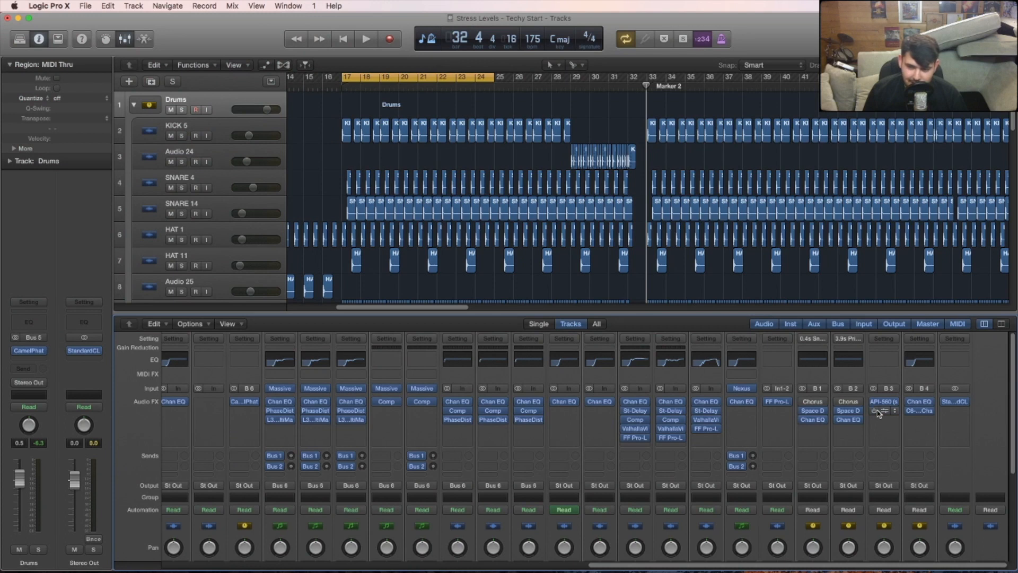
pyautogui.press('space')
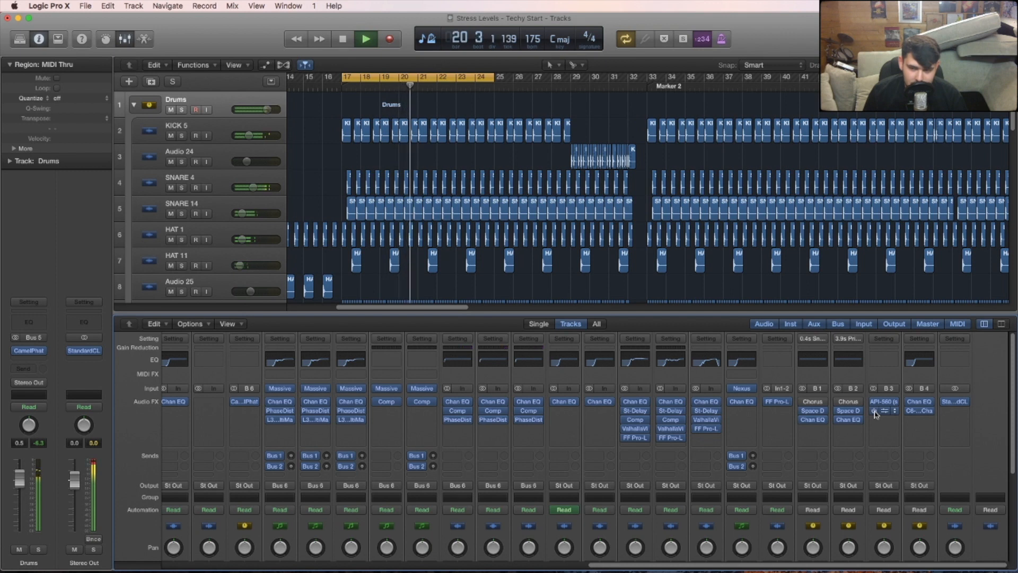
pyautogui.press('space')
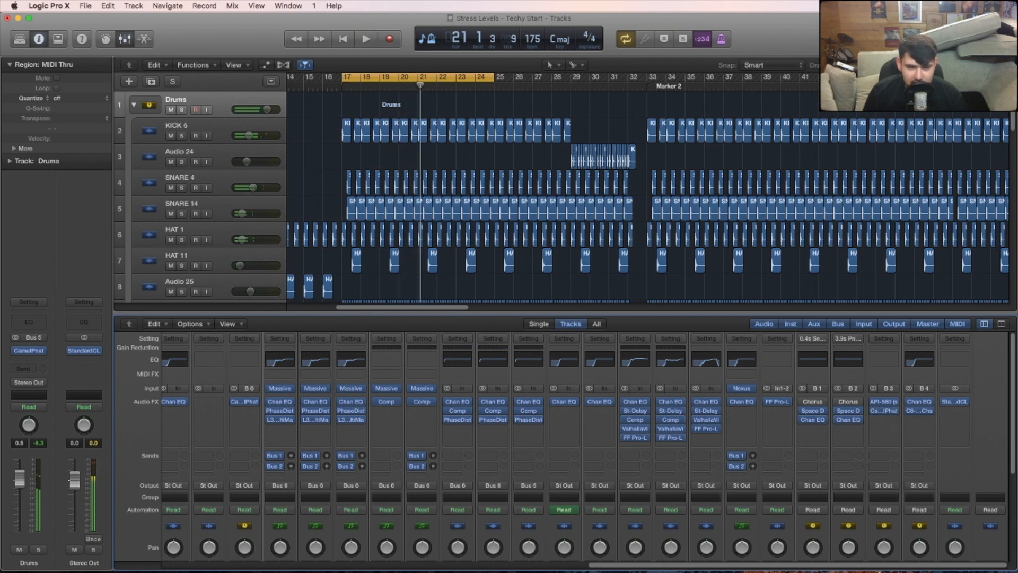
# - Hide the mixer, stop playback of the soloed My Sub track and review its Massive synth patch
pyautogui.press('x')
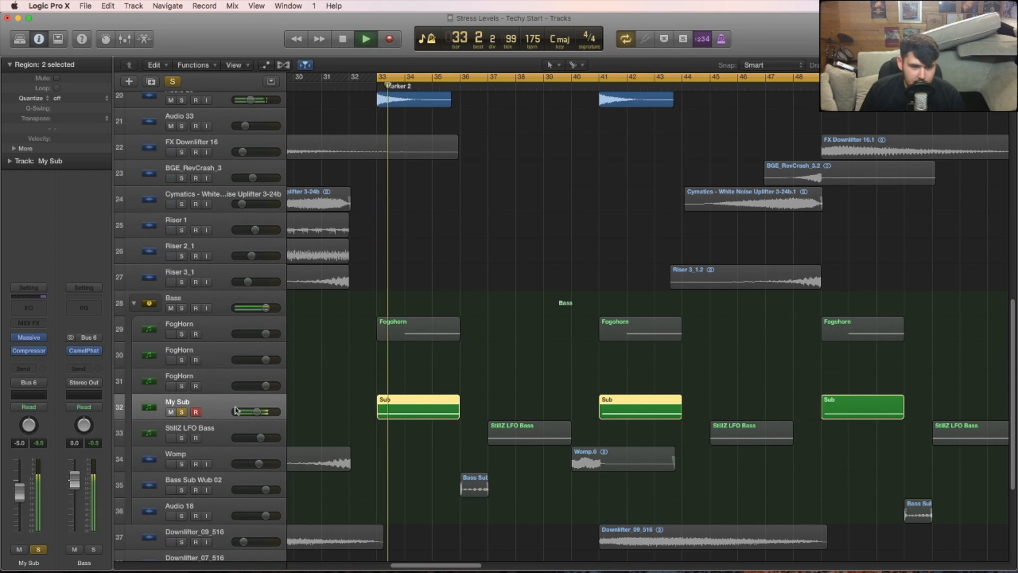
pyautogui.press('space')
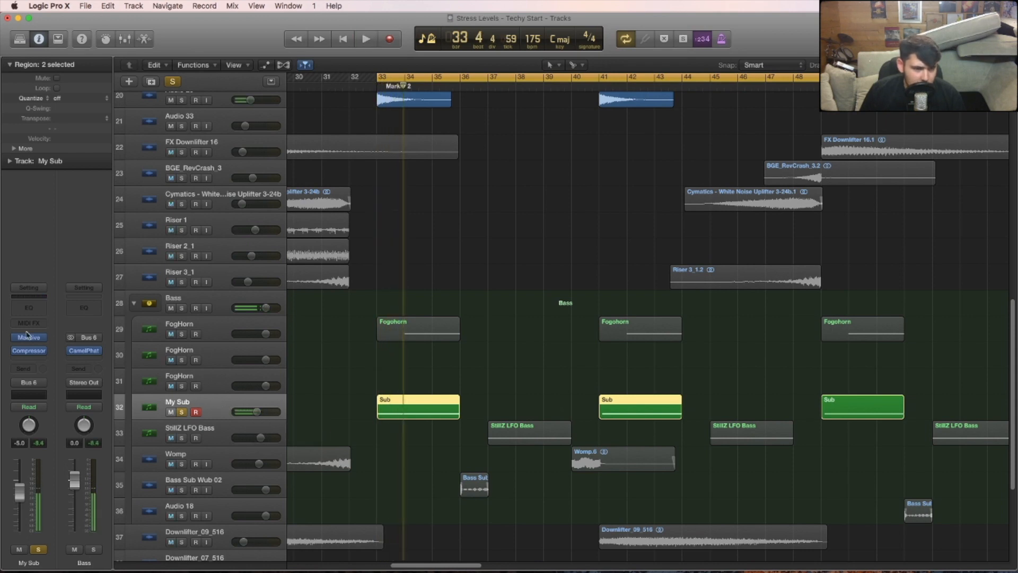
pyautogui.press('v')
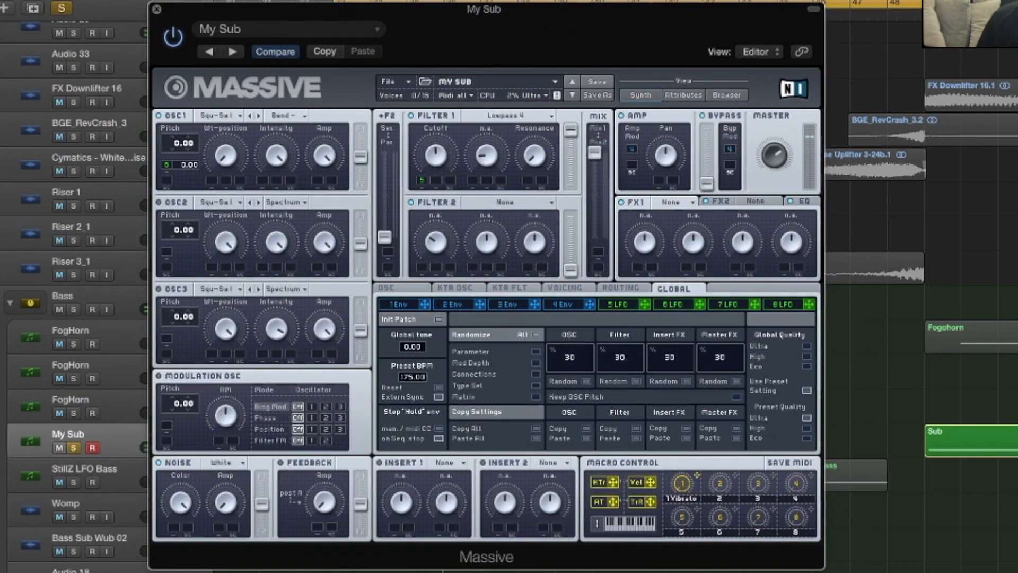
pyautogui.click(156, 9)
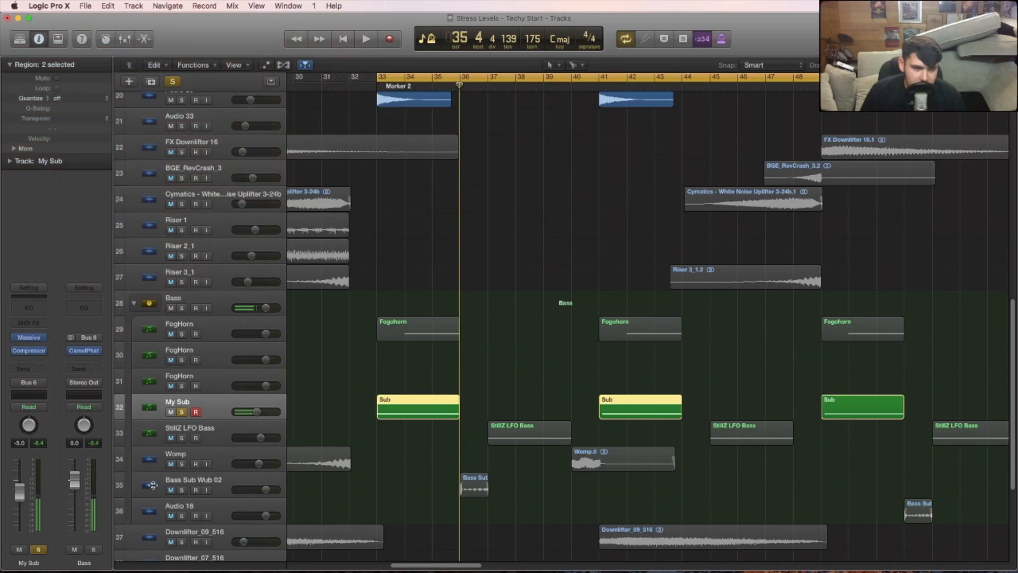
# - Inspect the Compressor on My Sub while the soloed sub plays
pyautogui.click(30, 352)
pyautogui.press('space')
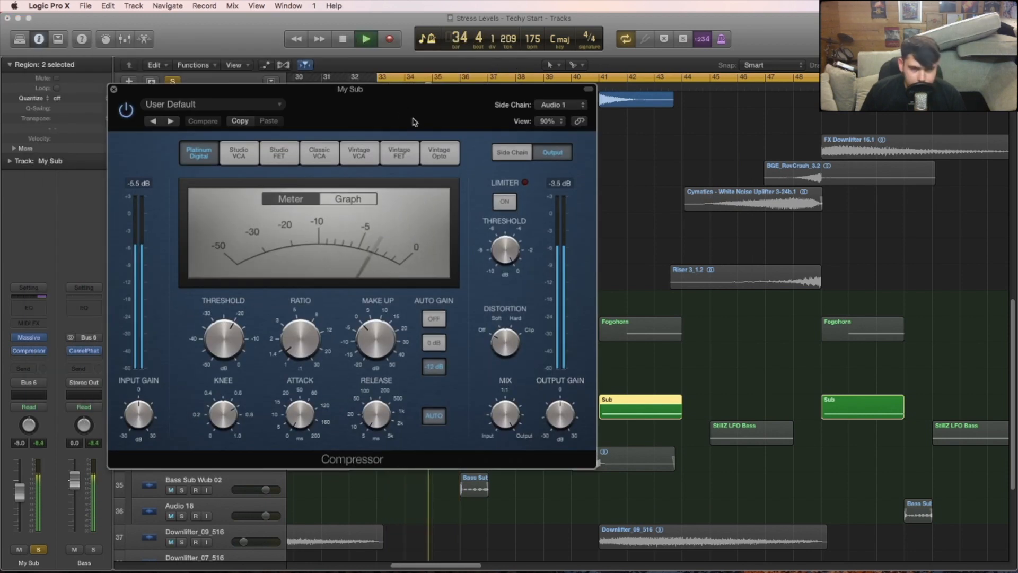
pyautogui.press('space')
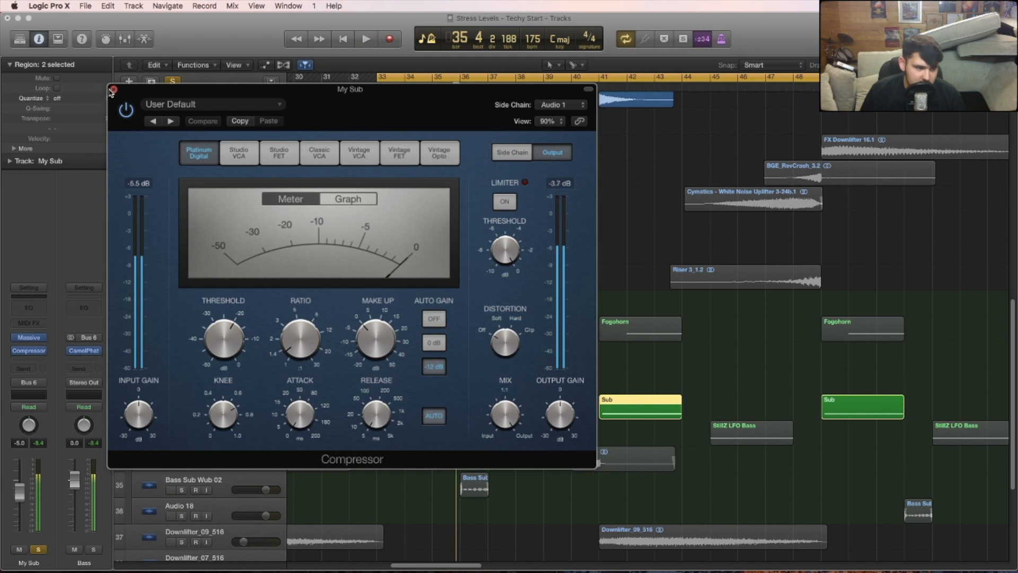
pyautogui.click(113, 90)
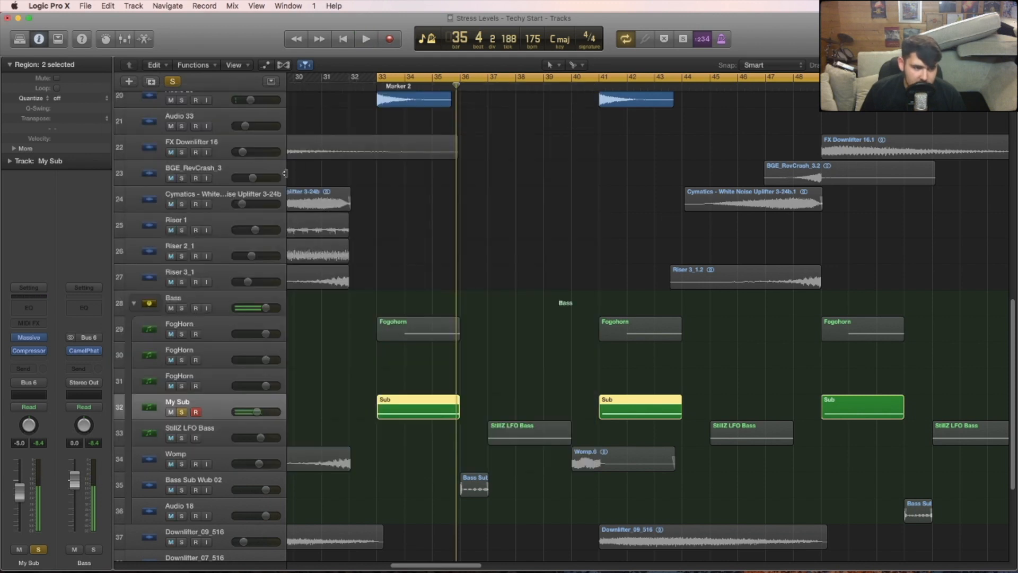
# - Move the solo from My Sub to the first FogHorn track, select it and listen to it
pyautogui.click(183, 413)
pyautogui.click(191, 327)
pyautogui.click(182, 334)
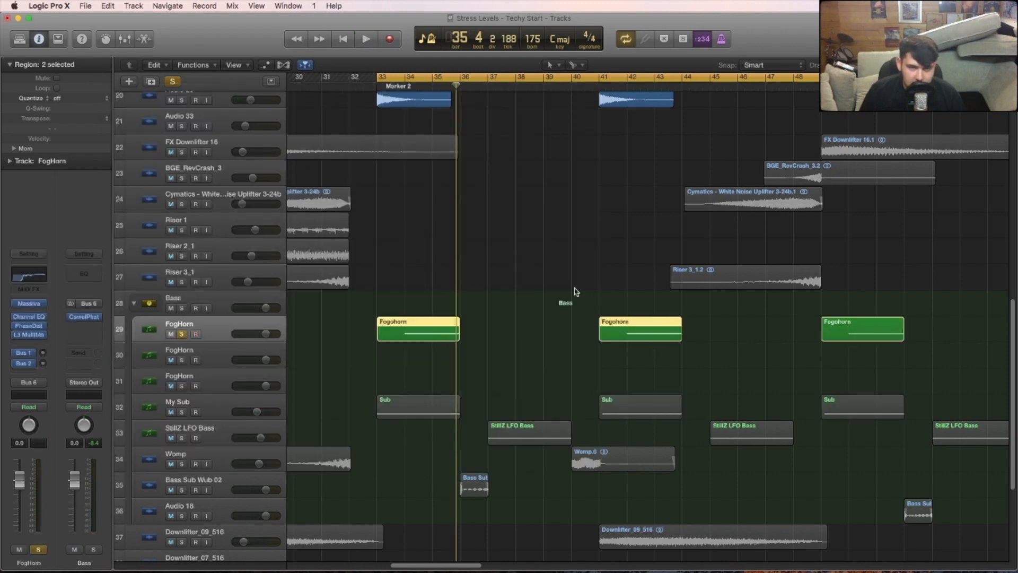
pyautogui.press('space')
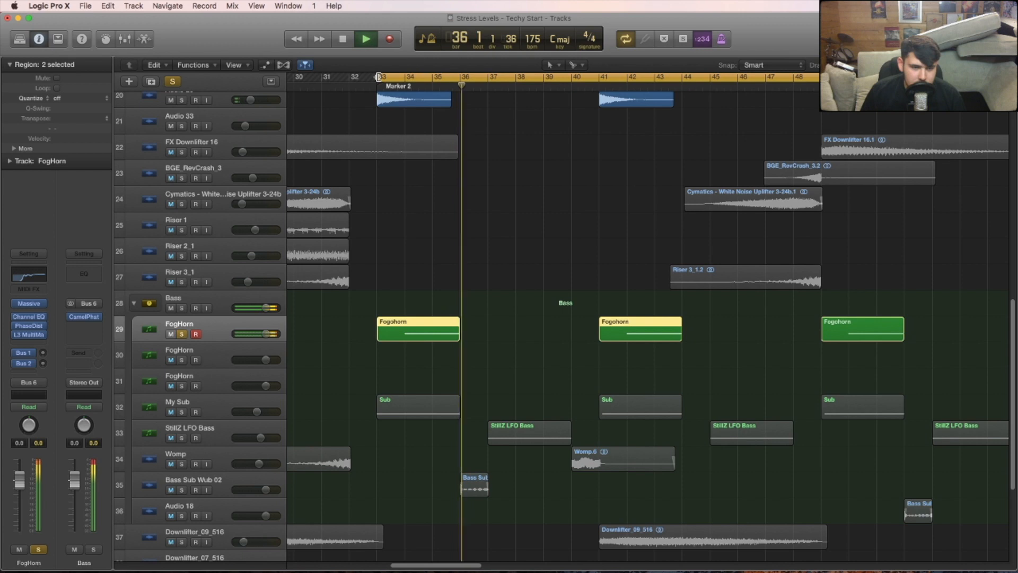
pyautogui.press('space')
# - Inspect the Channel EQ and Phase Distortion settings on the first FogHorn track
pyautogui.click(29, 318)
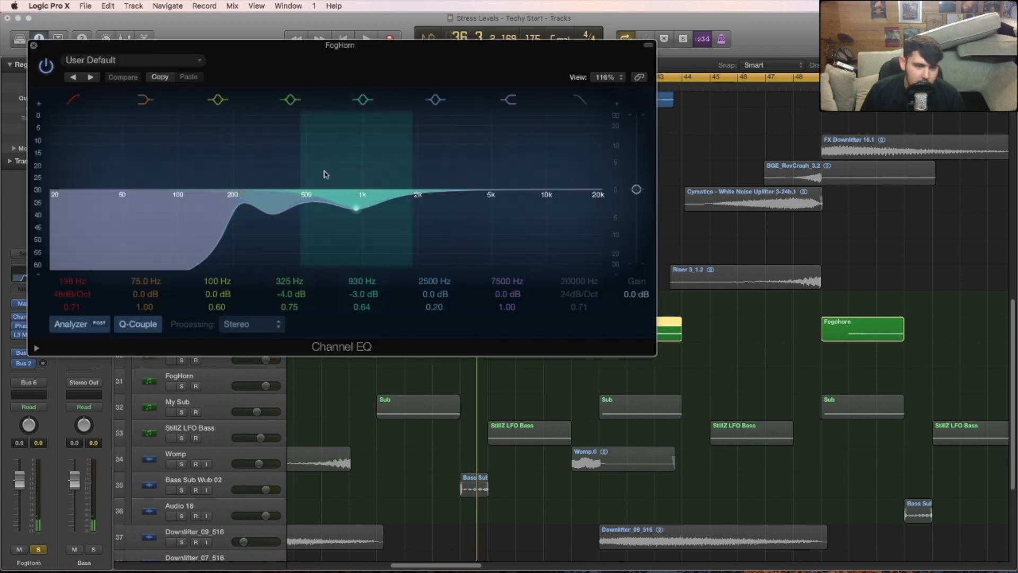
pyautogui.moveTo(386, 56); pyautogui.dragTo(586, 102)
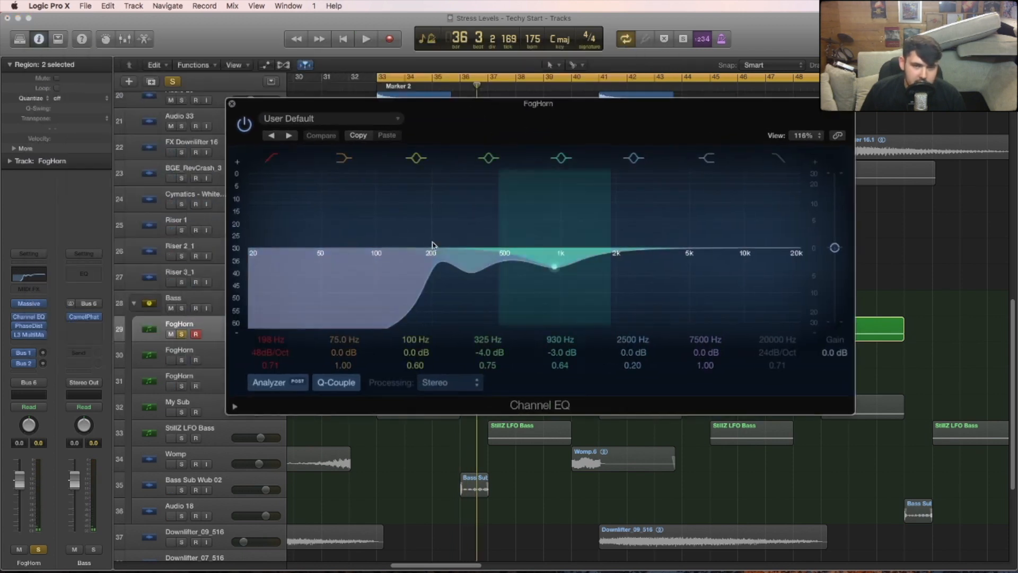
pyautogui.click(232, 103)
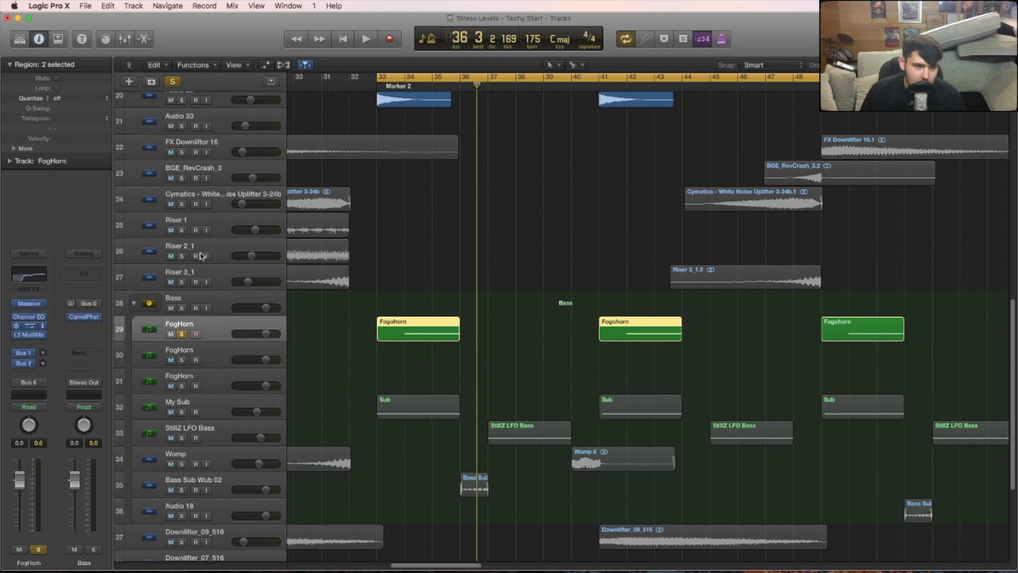
pyautogui.moveTo(24, 41); pyautogui.dragTo(121, 138)
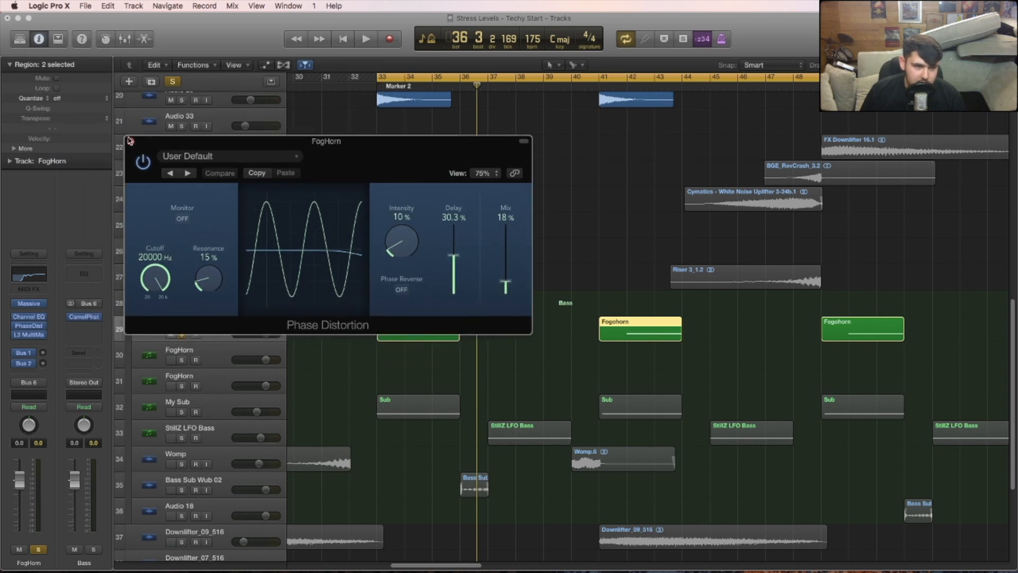
pyautogui.click(130, 141)
# - Examine the L3 MultiMaximizer on the first FogHorn track and compare the playback with the effect bypassed and enabled
pyautogui.click(28, 335)
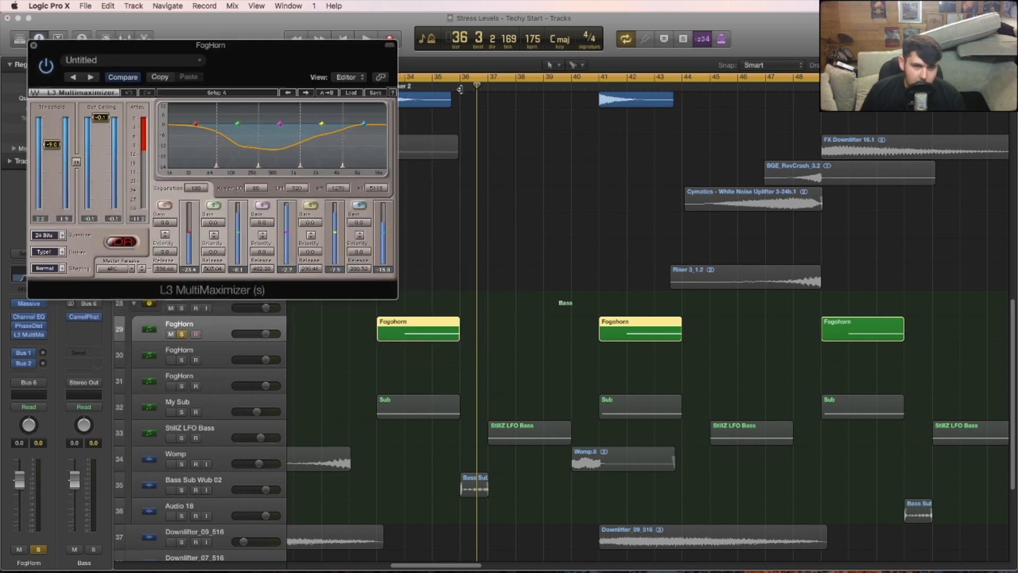
pyautogui.moveTo(256, 64); pyautogui.dragTo(449, 174)
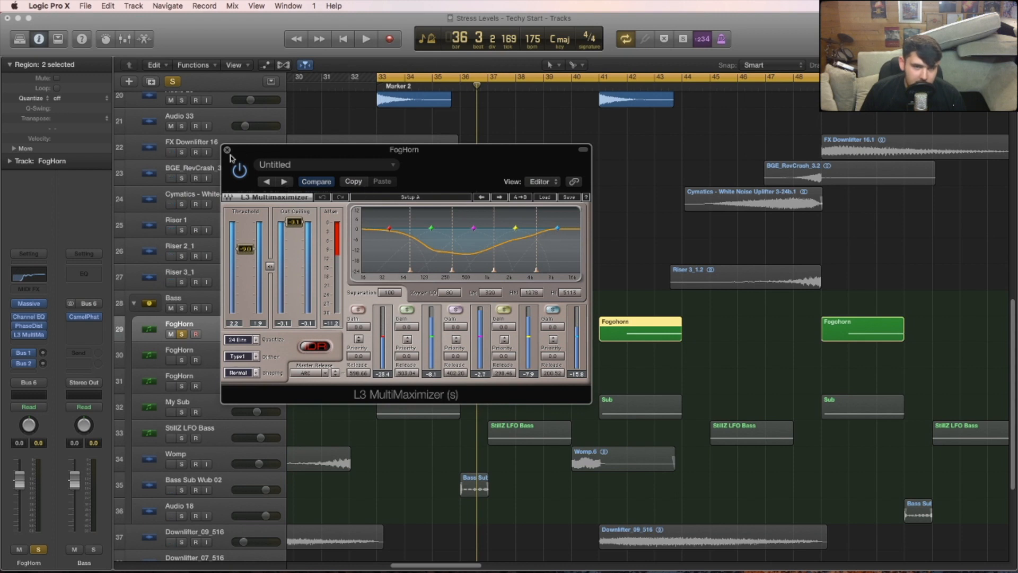
pyautogui.press('space')
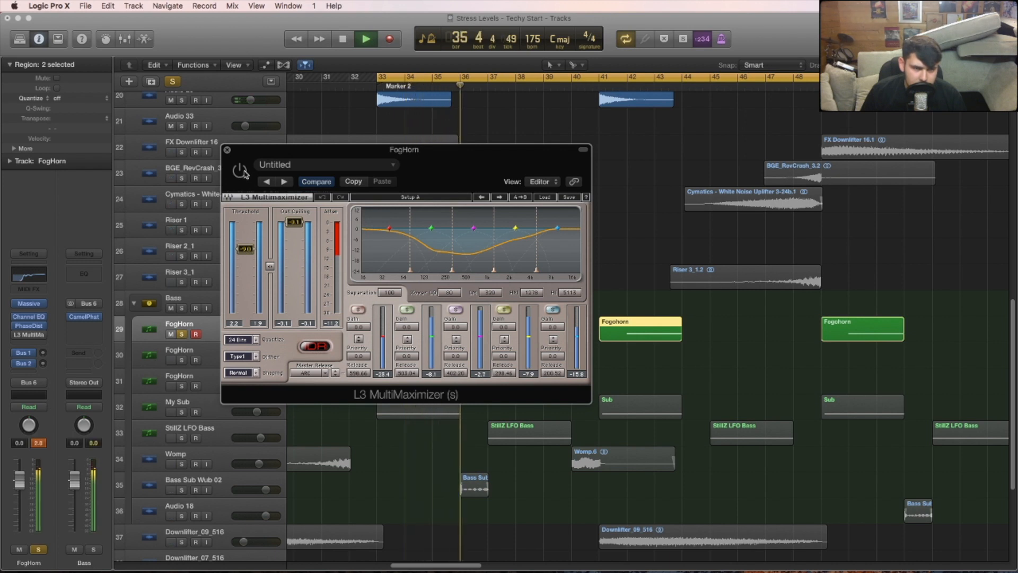
pyautogui.press('space')
pyautogui.click(244, 174)
pyautogui.press('space')
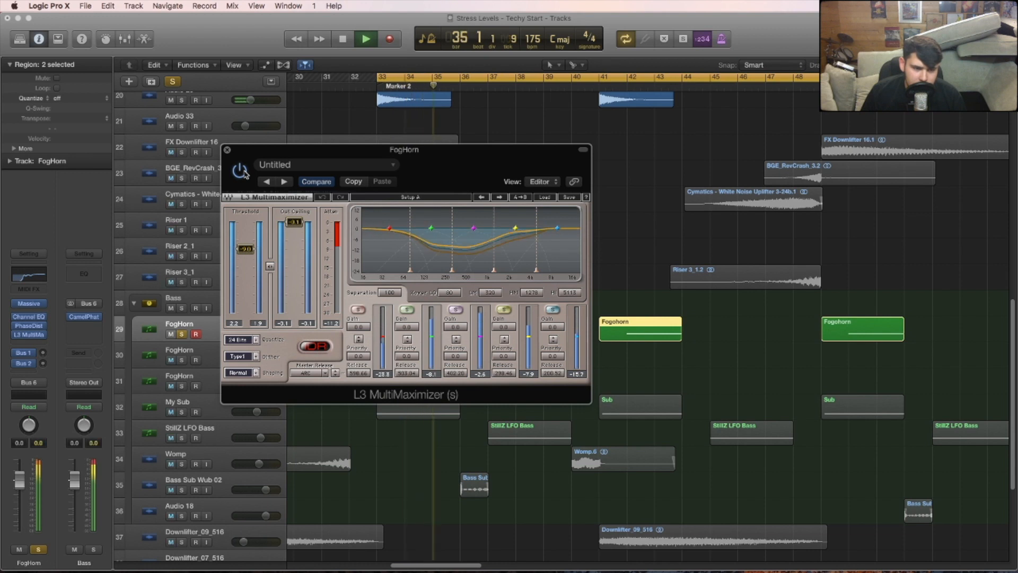
pyautogui.press('space')
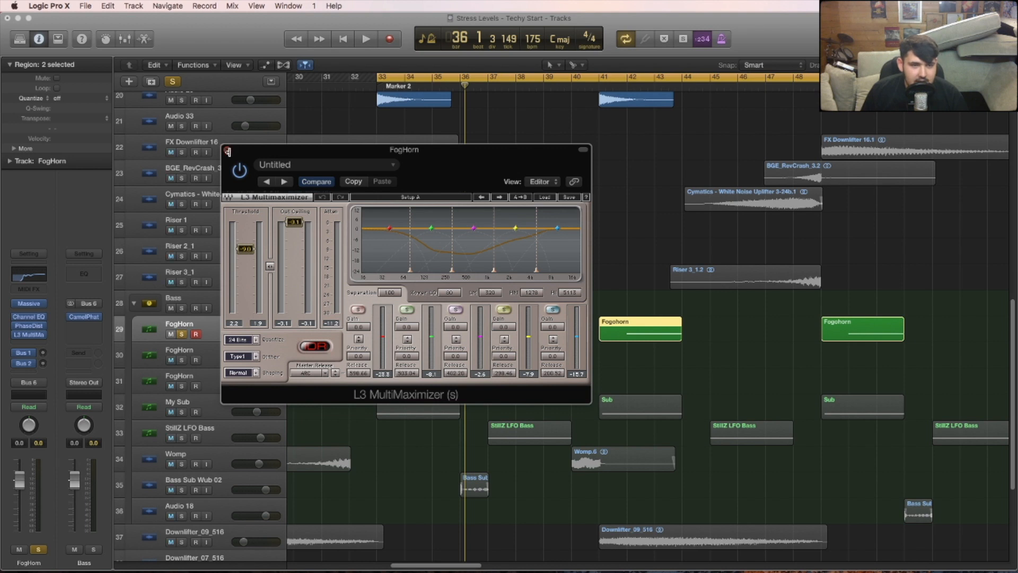
pyautogui.click(227, 151)
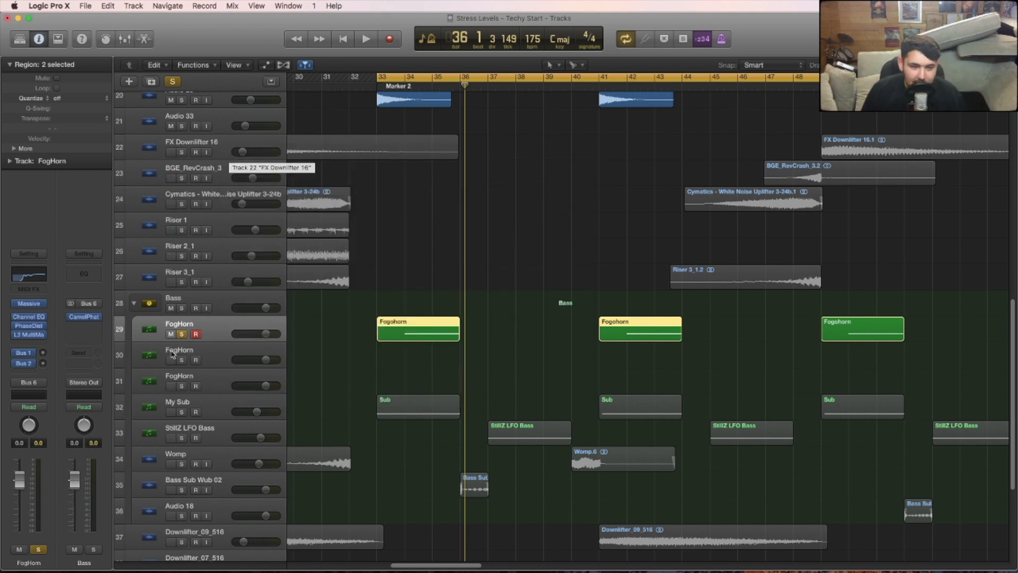
# - Solo My Sub together with the first FogHorn track and listen to the layered bass
pyautogui.click(182, 412)
pyautogui.press('space')
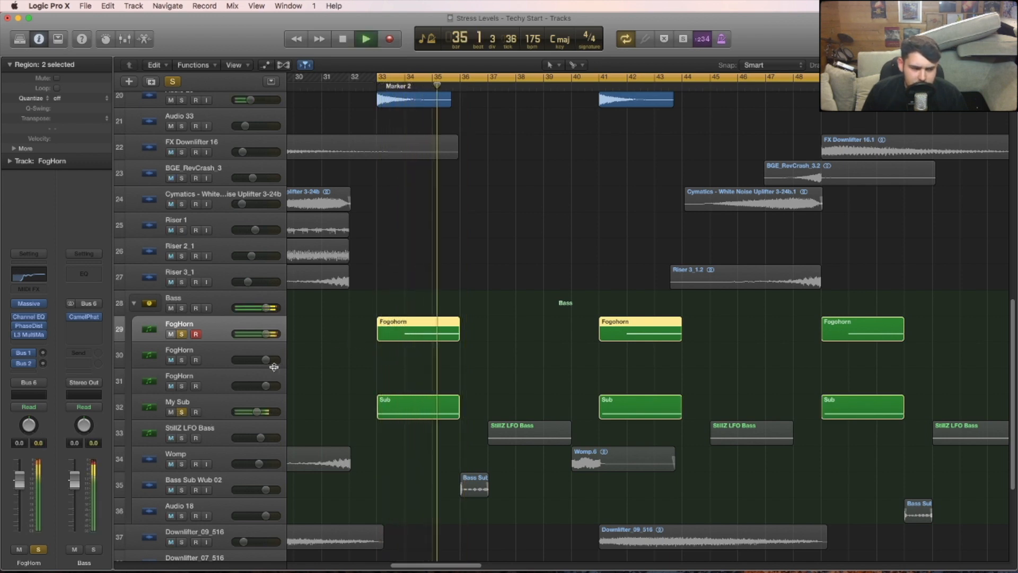
pyautogui.press('space')
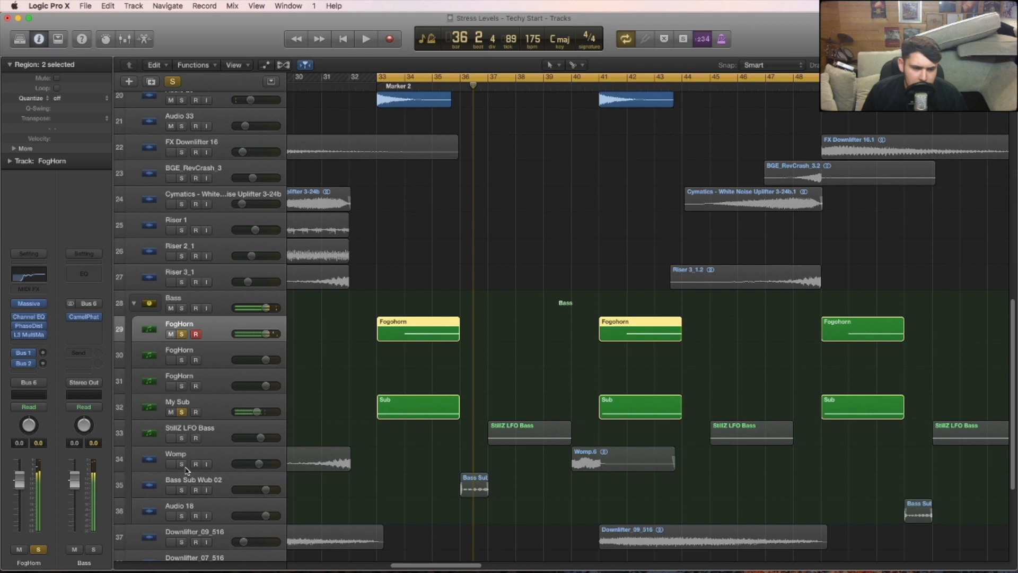
# - Solo only Bass Sub Wub 02, move the cycle start to bar 36 and select that track
pyautogui.click(181, 489)
pyautogui.click(182, 334)
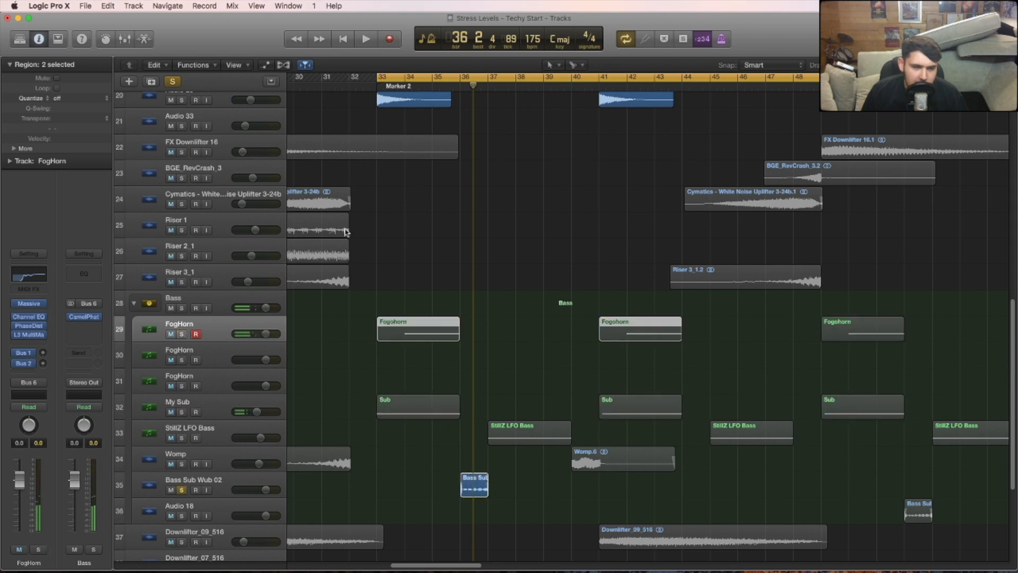
pyautogui.moveTo(377, 74); pyautogui.dragTo(461, 74)
pyautogui.click(223, 484)
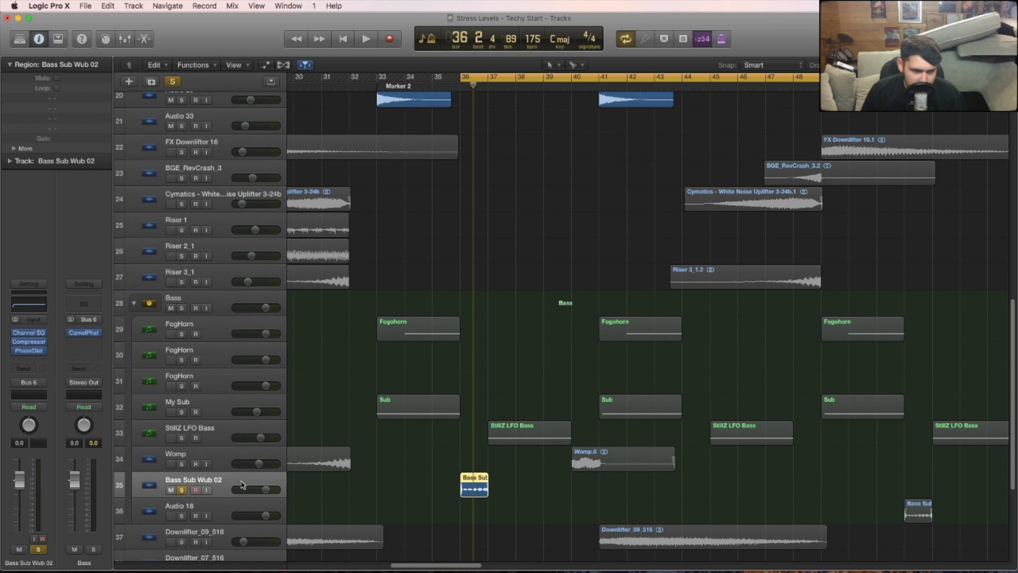
# - Inspect the low-cut band in Bass Sub Wub 02's Channel EQ with the analyzer running during playback
pyautogui.click(29, 332)
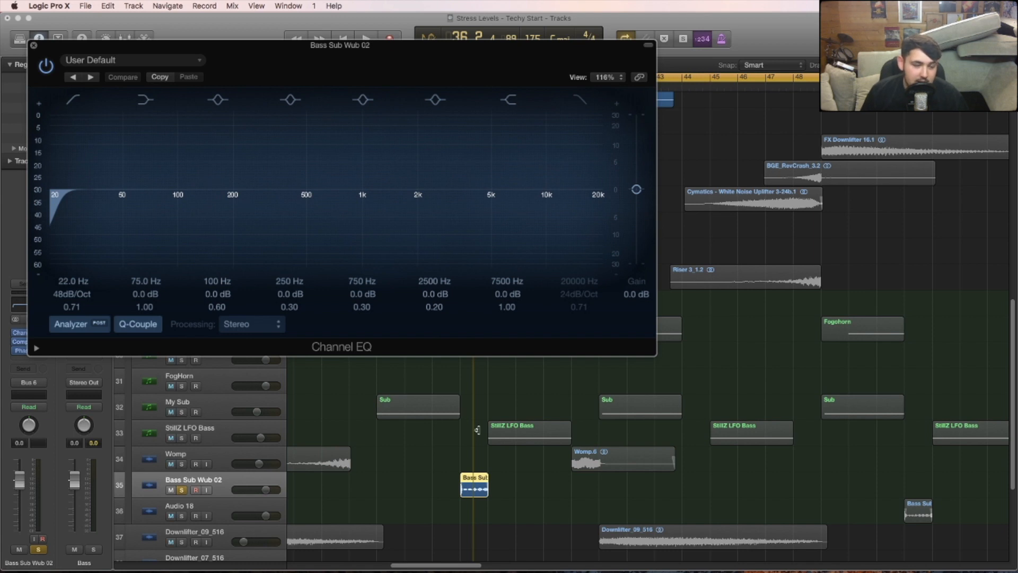
pyautogui.moveTo(327, 55); pyautogui.dragTo(444, 86)
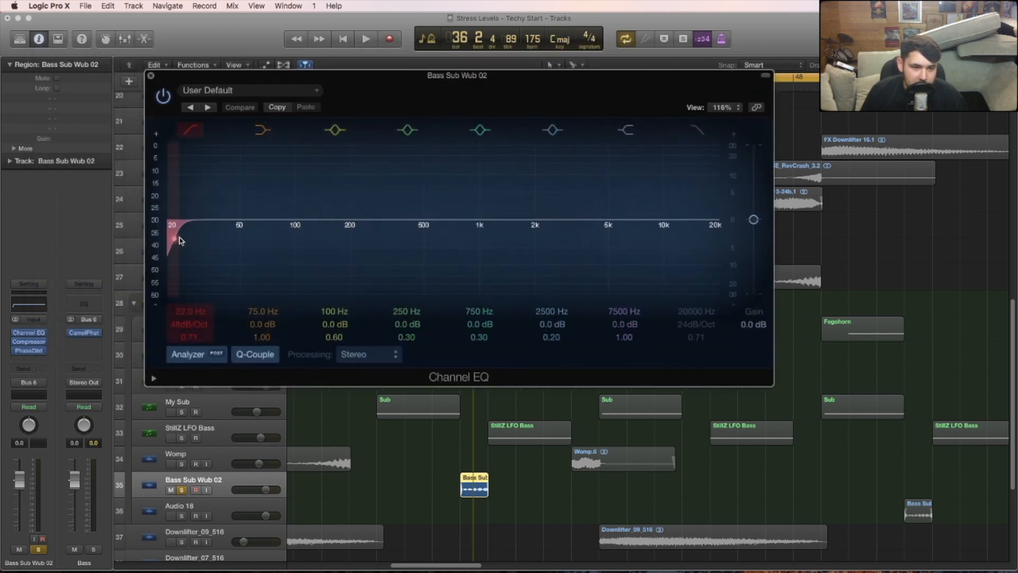
pyautogui.press('space')
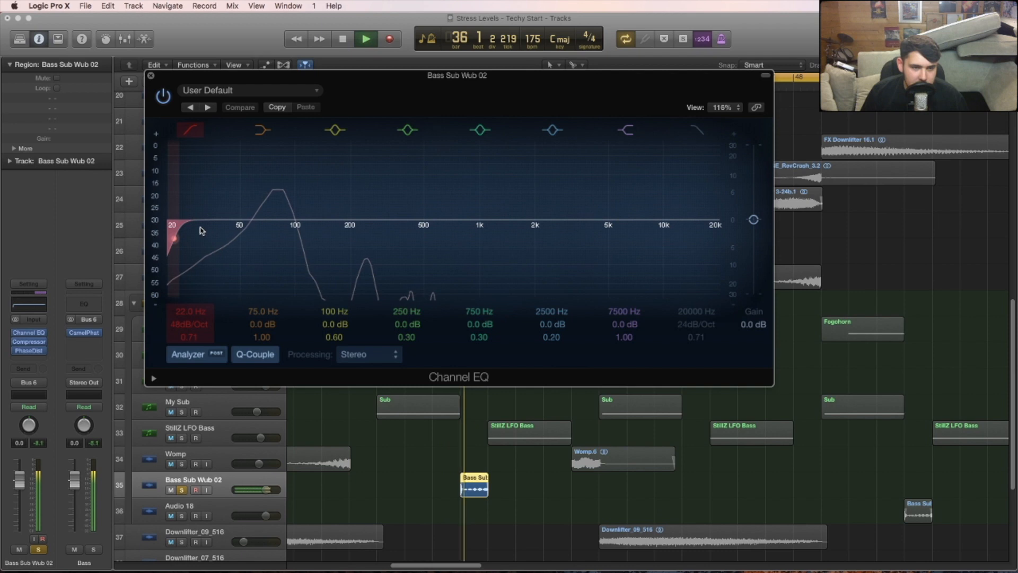
pyautogui.press('space')
pyautogui.press('super+w')
# - Review the Compressor during playback and the Phase Distortion settings on Bass Sub Wub 02
pyautogui.click(28, 342)
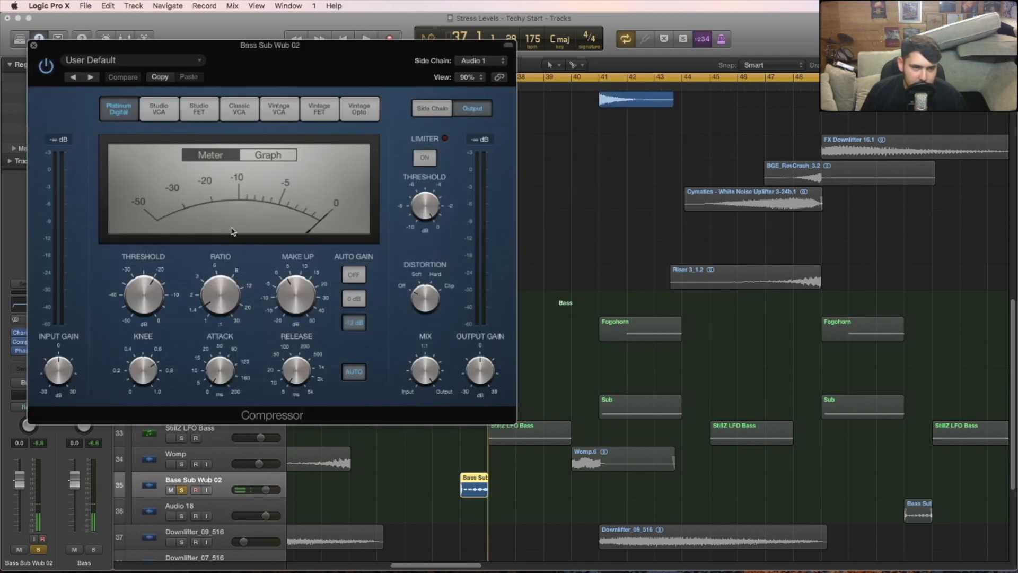
pyautogui.press('space')
pyautogui.press('space')
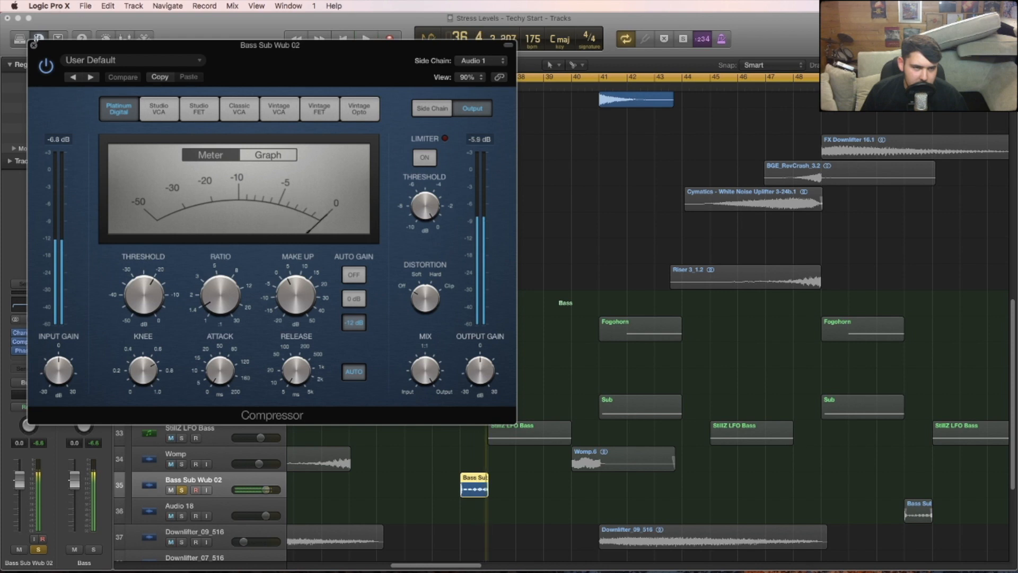
pyautogui.click(33, 45)
pyautogui.click(29, 351)
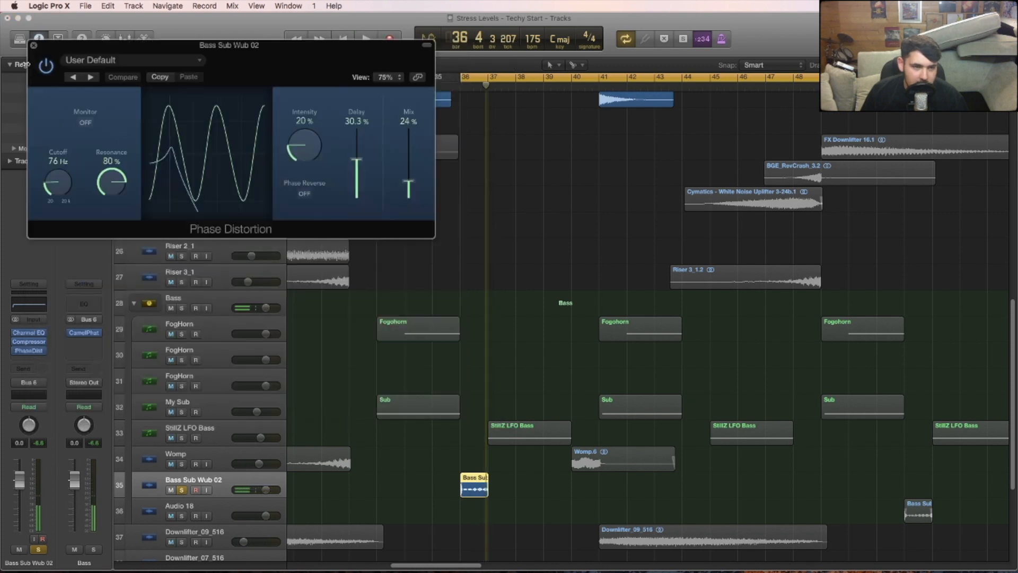
pyautogui.click(32, 45)
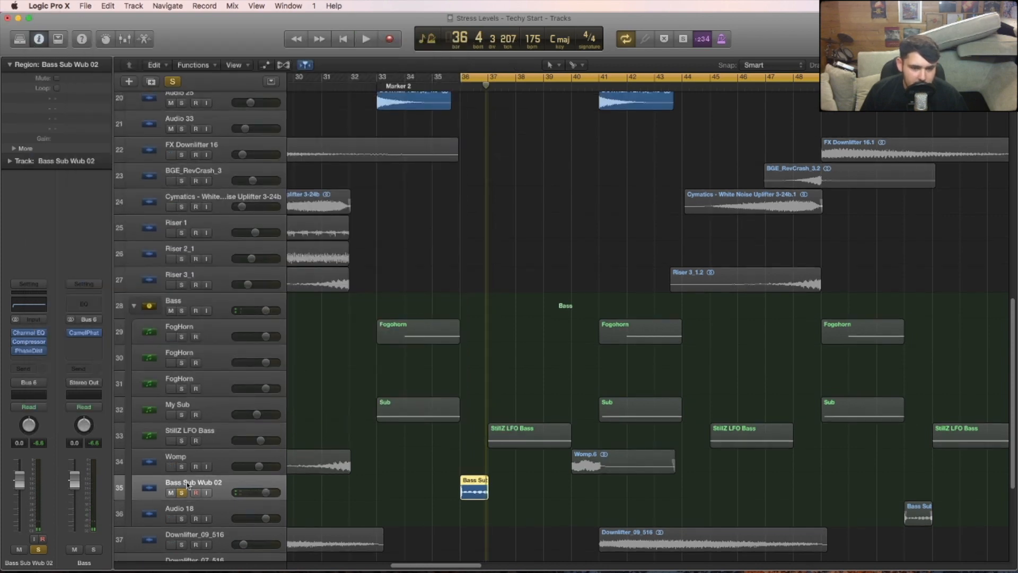
# - Move the solo to StillZ LFO Bass, shift the cycle start to bar 37 and play the selected track
pyautogui.click(182, 493)
pyautogui.click(181, 440)
pyautogui.moveTo(463, 77); pyautogui.dragTo(488, 77)
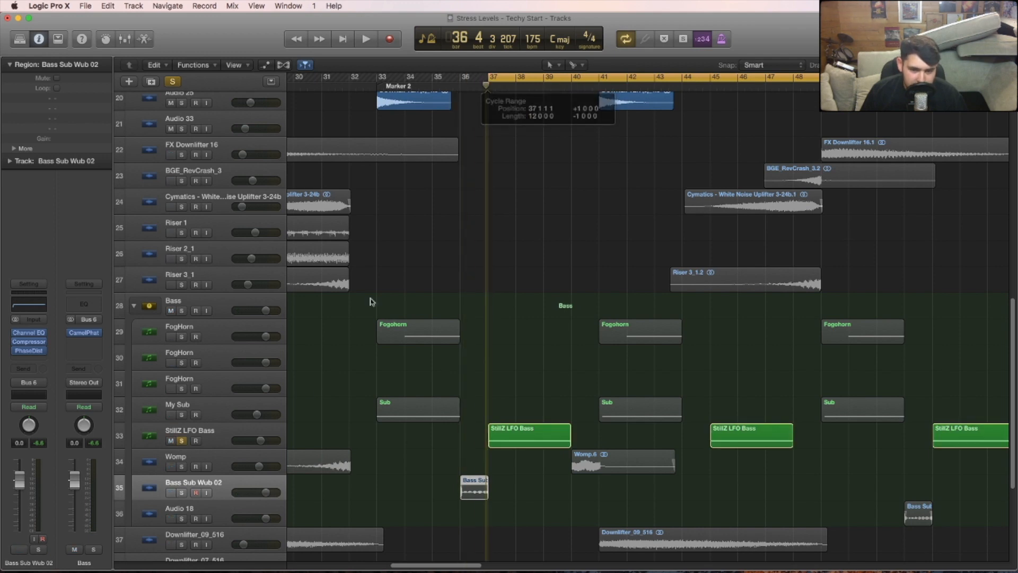
pyautogui.click(221, 438)
pyautogui.press('space')
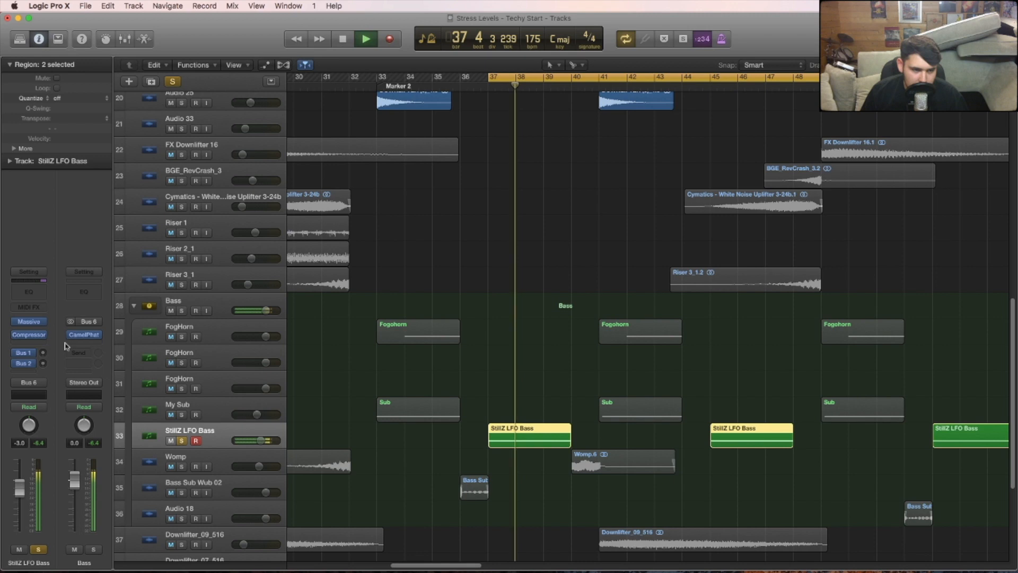
# - Review the Compressor and the Massive synth patch on StillZ LFO Bass
pyautogui.click(28, 335)
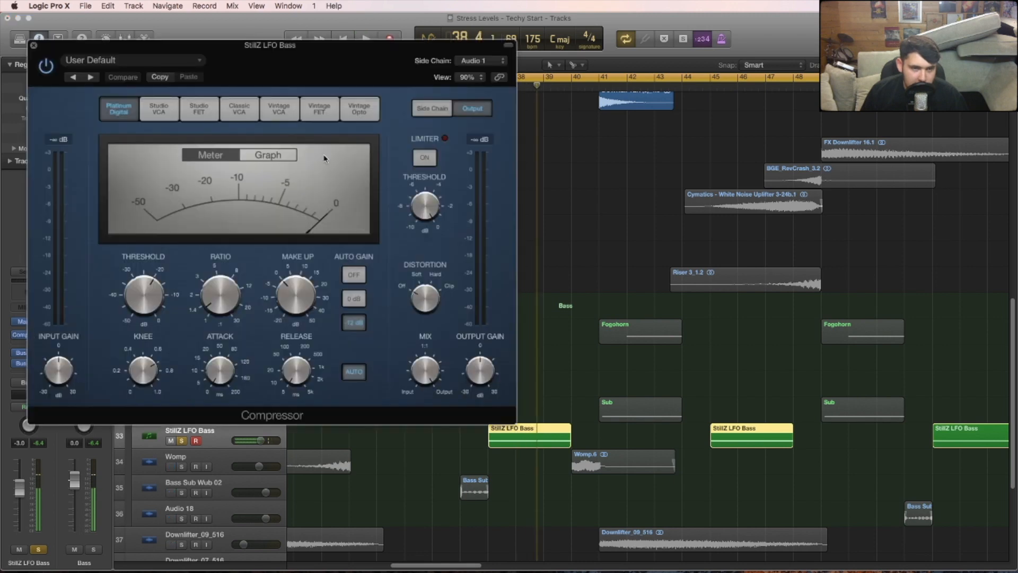
pyautogui.click(92, 59)
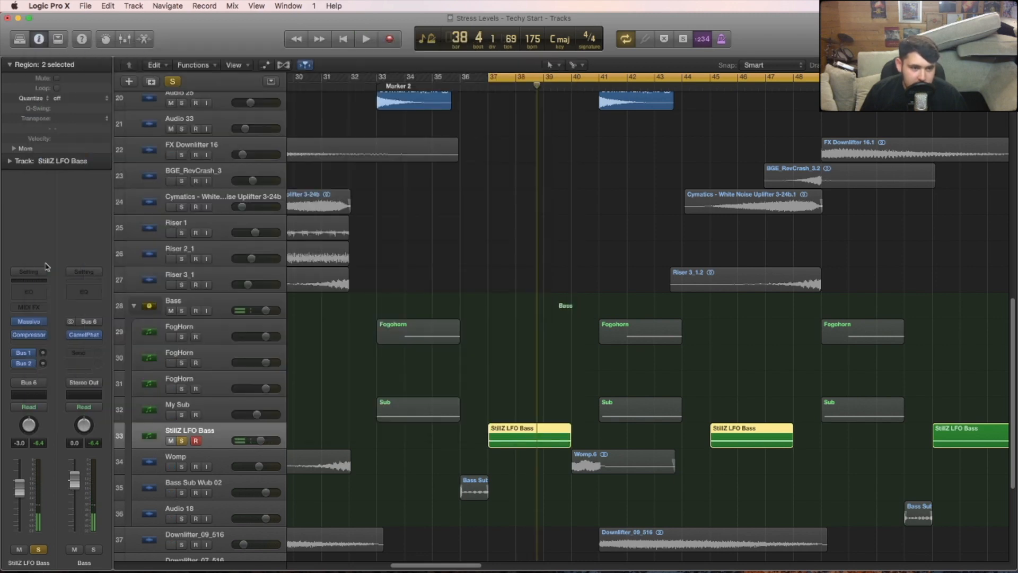
pyautogui.click(29, 321)
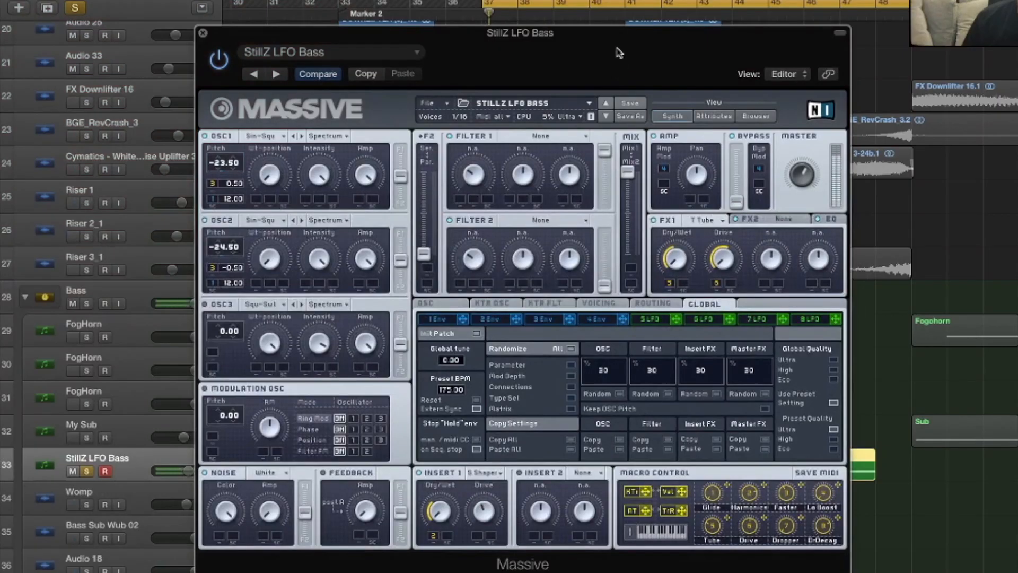
# - Close the Massive patch, move the cycle start to bar 40 and play the Womp track soloed
pyautogui.moveTo(620, 53); pyautogui.dragTo(608, 35)
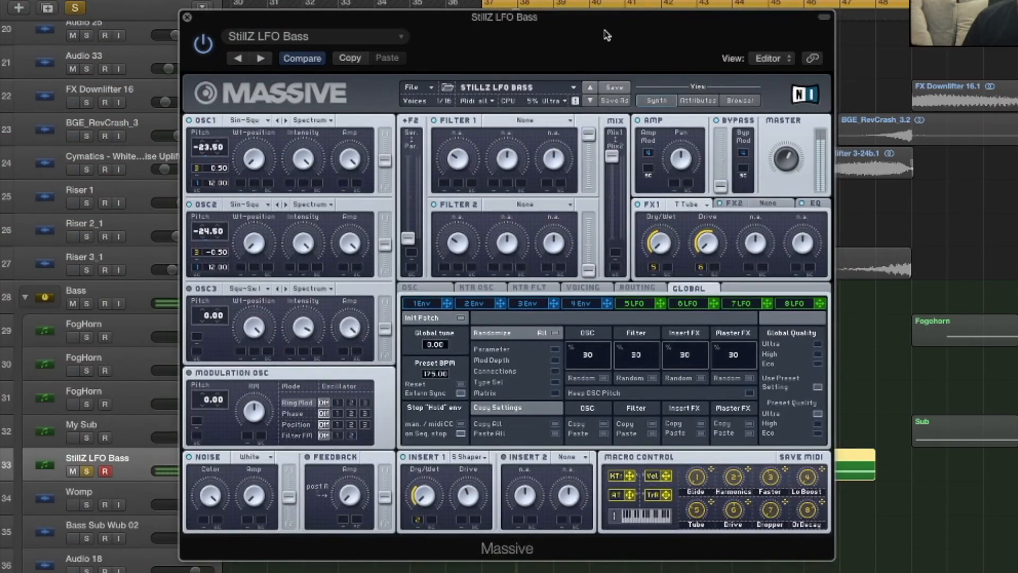
pyautogui.click(186, 17)
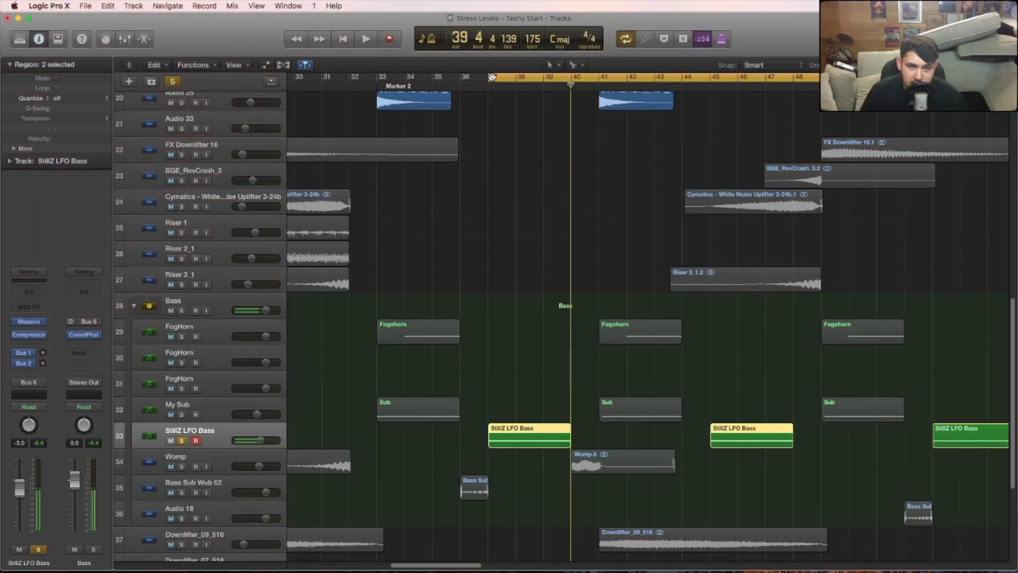
pyautogui.moveTo(492, 77); pyautogui.dragTo(570, 78)
pyautogui.click(618, 452)
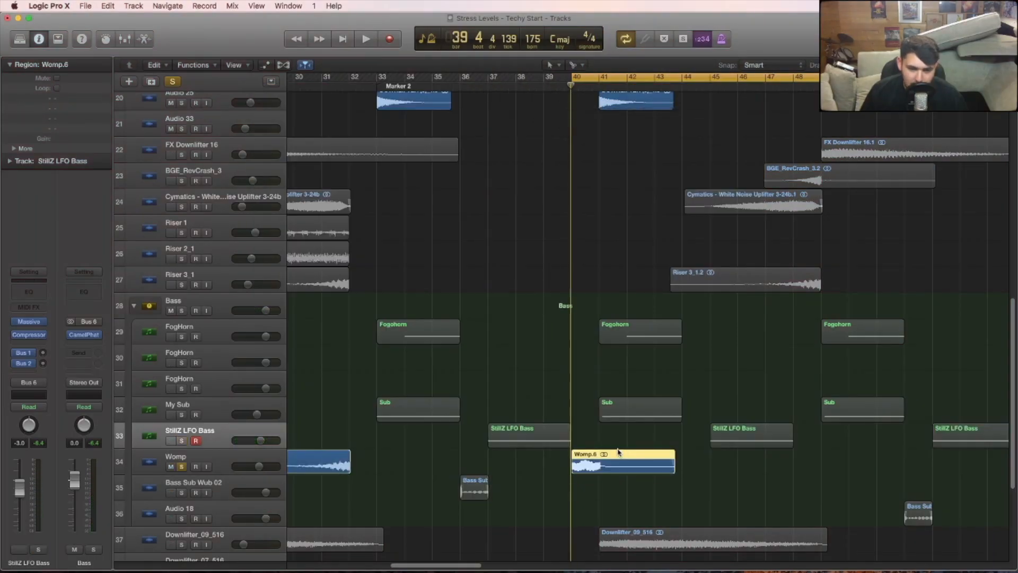
pyautogui.press('space')
pyautogui.click(155, 457)
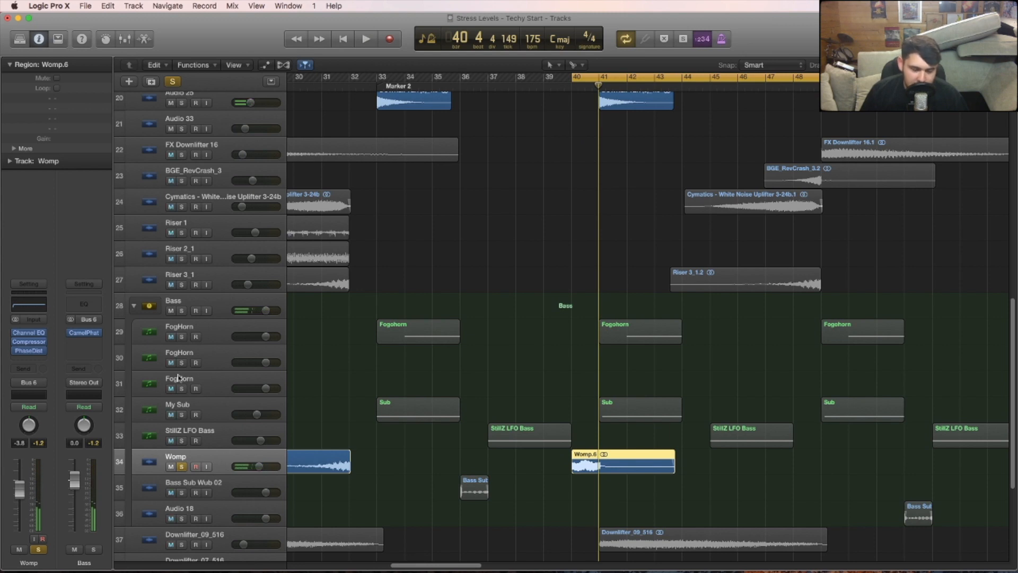
# - Review the Channel EQ, Compressor and Phase Distortion settings on Womp and replay the soloed track
pyautogui.click(31, 334)
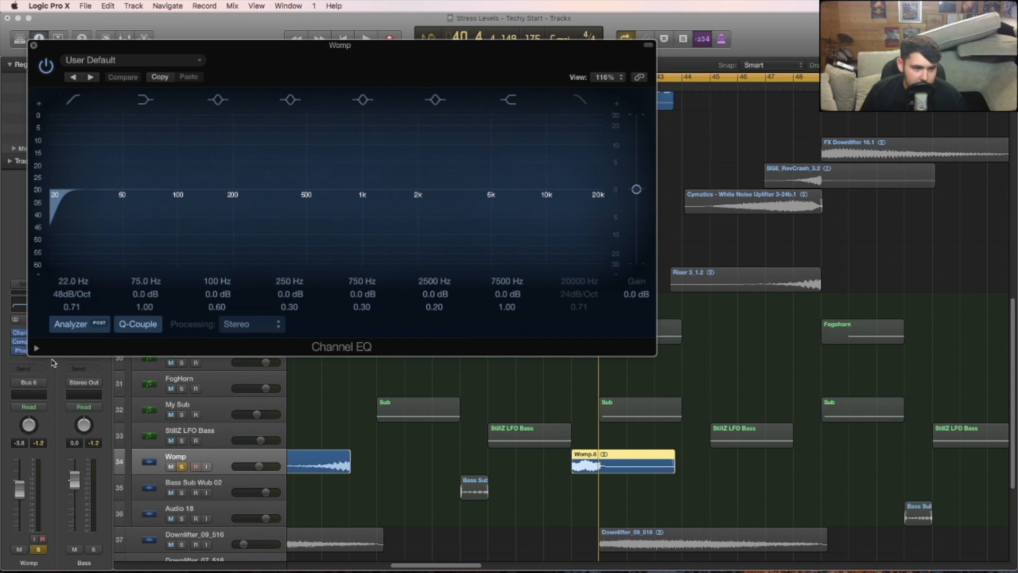
pyautogui.click(30, 45)
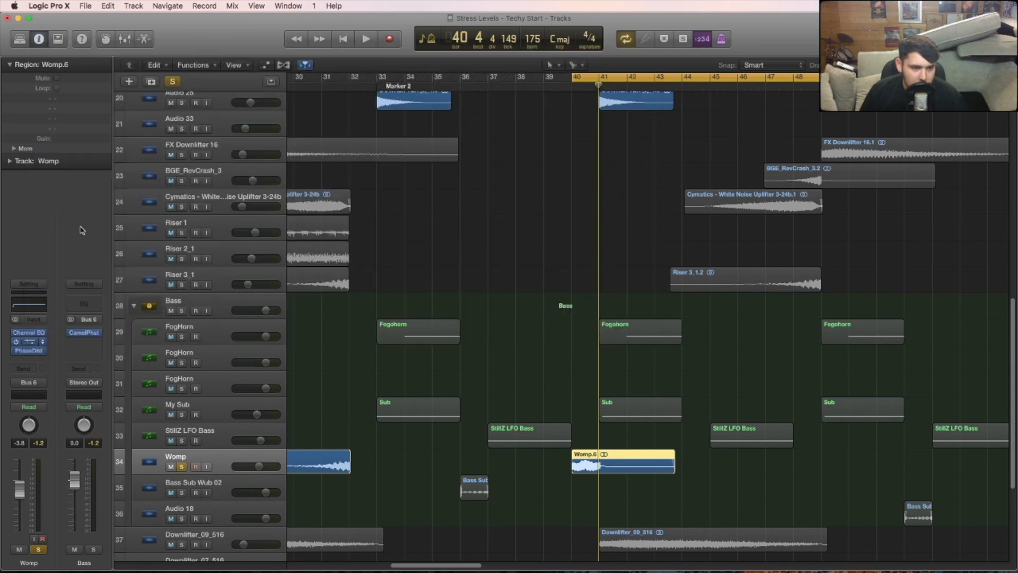
pyautogui.click(35, 47)
pyautogui.click(29, 350)
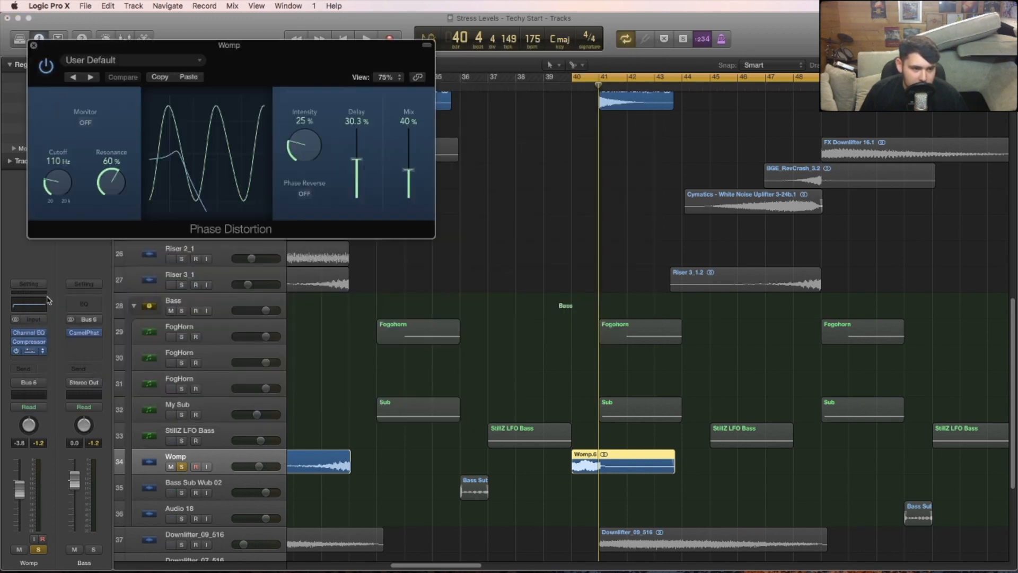
pyautogui.click(34, 45)
pyautogui.press('space')
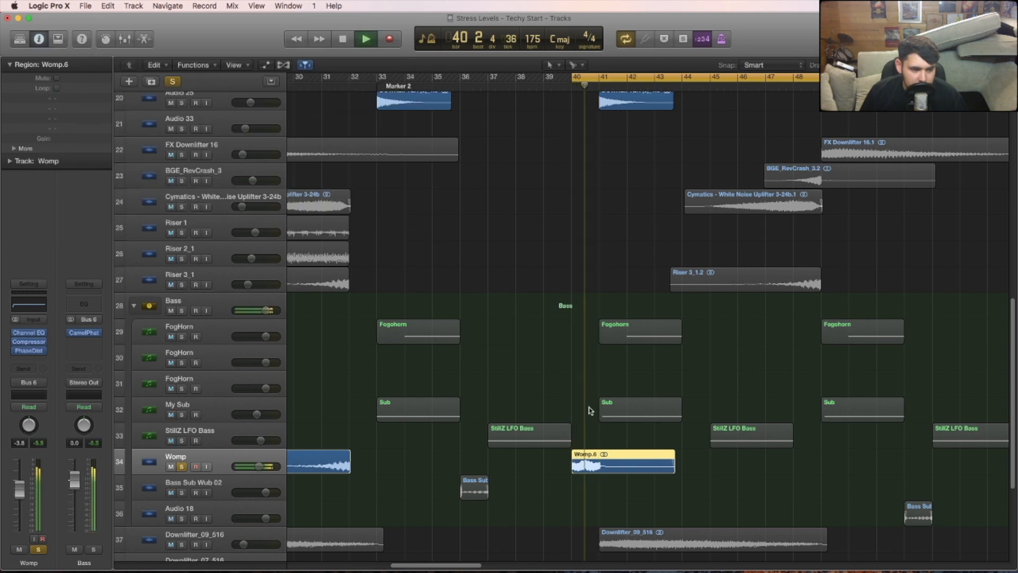
# - Clear the Womp solo and play the full arrangement with the cycle starting at bar 41
pyautogui.click(197, 465)
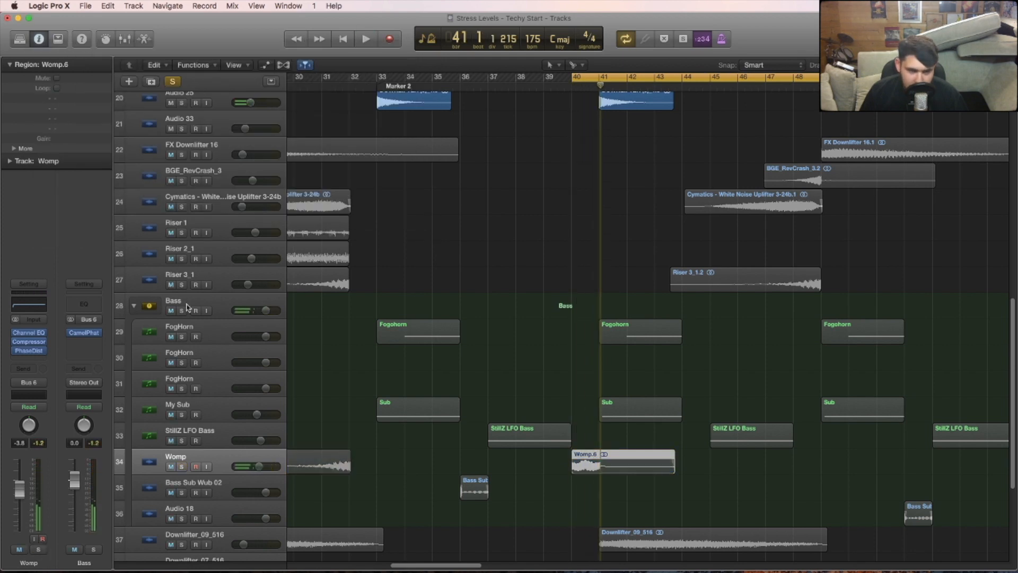
pyautogui.scroll(5, 557, 219)
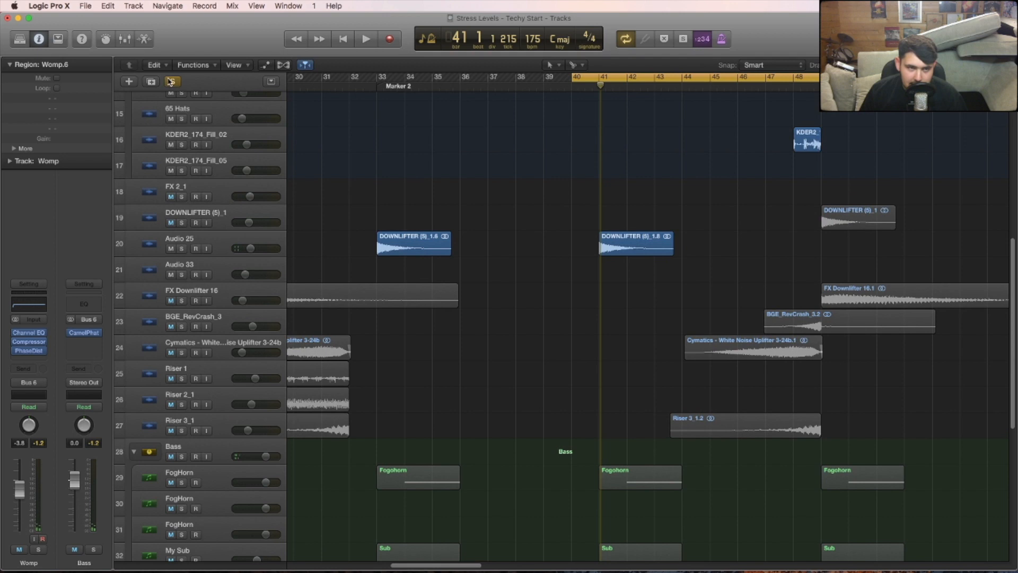
pyautogui.click(170, 81)
pyautogui.press('space')
pyautogui.moveTo(573, 80); pyautogui.dragTo(601, 85)
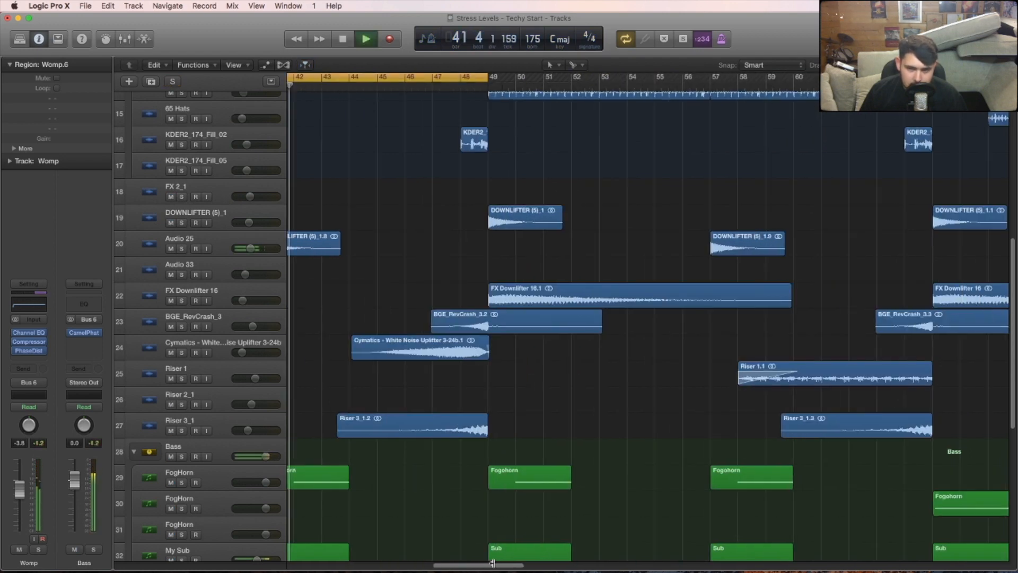
pyautogui.press('super+Left')
pyautogui.scroll(-6, 480, 277)
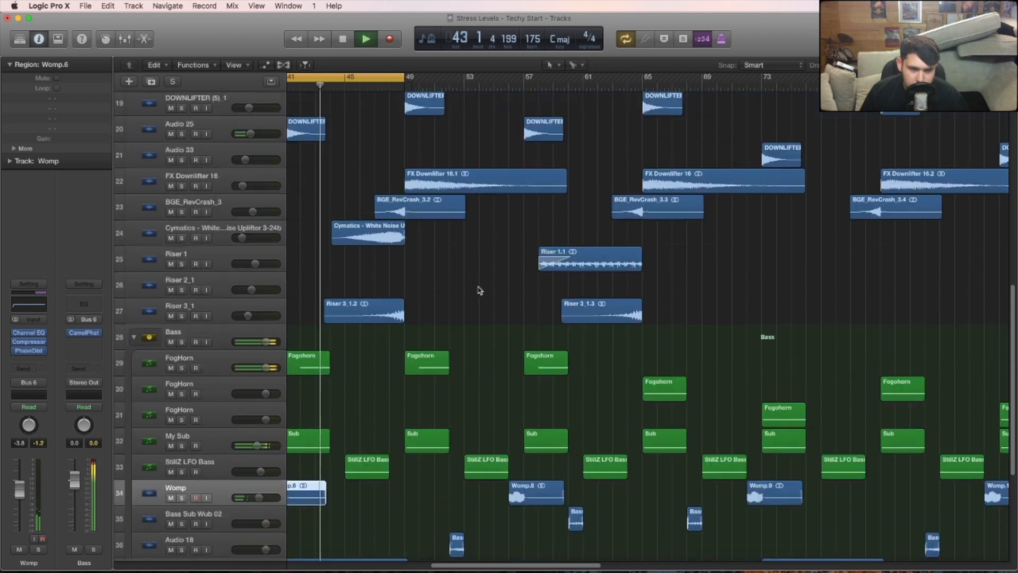
pyautogui.moveTo(495, 561); pyautogui.dragTo(472, 561)
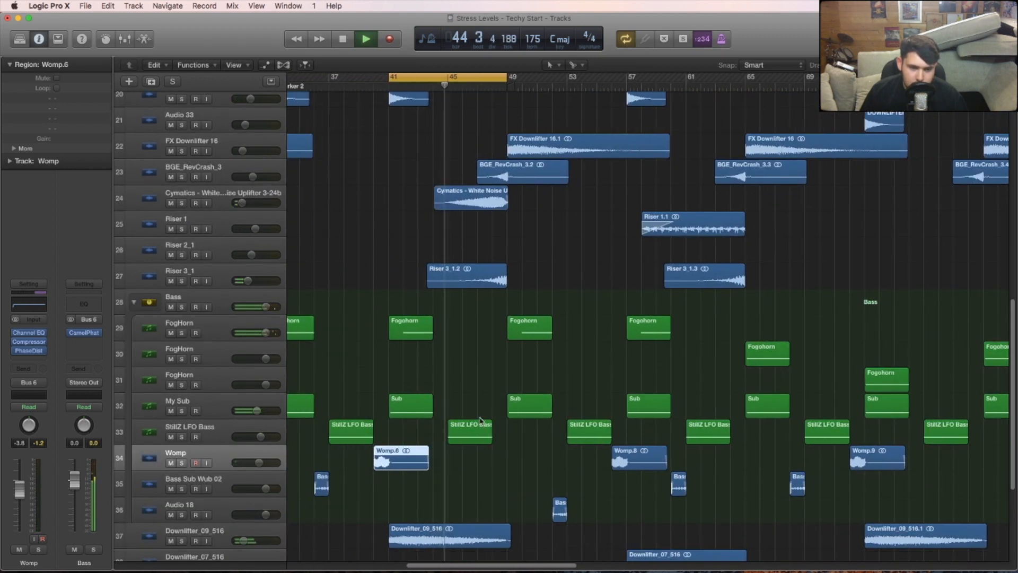
pyautogui.scroll(6, 479, 416)
pyautogui.click(538, 394)
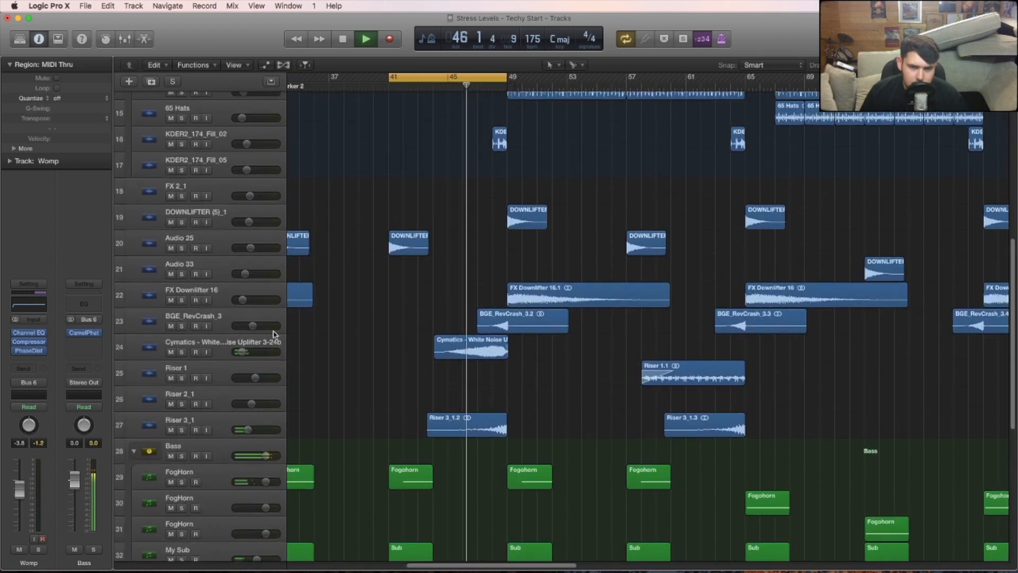
# - Move the cycle to bars 47 to 55 and play the Cymatics white noise uplifter and Riser 3_1 soloed
pyautogui.press('space')
pyautogui.moveTo(461, 74); pyautogui.dragTo(550, 74)
pyautogui.click(182, 352)
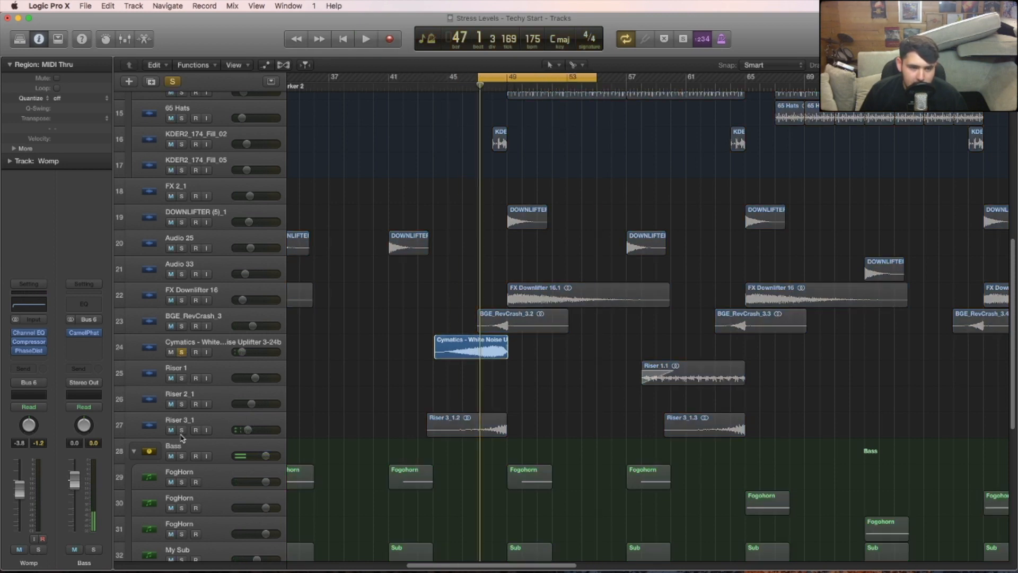
pyautogui.click(181, 431)
pyautogui.press('space')
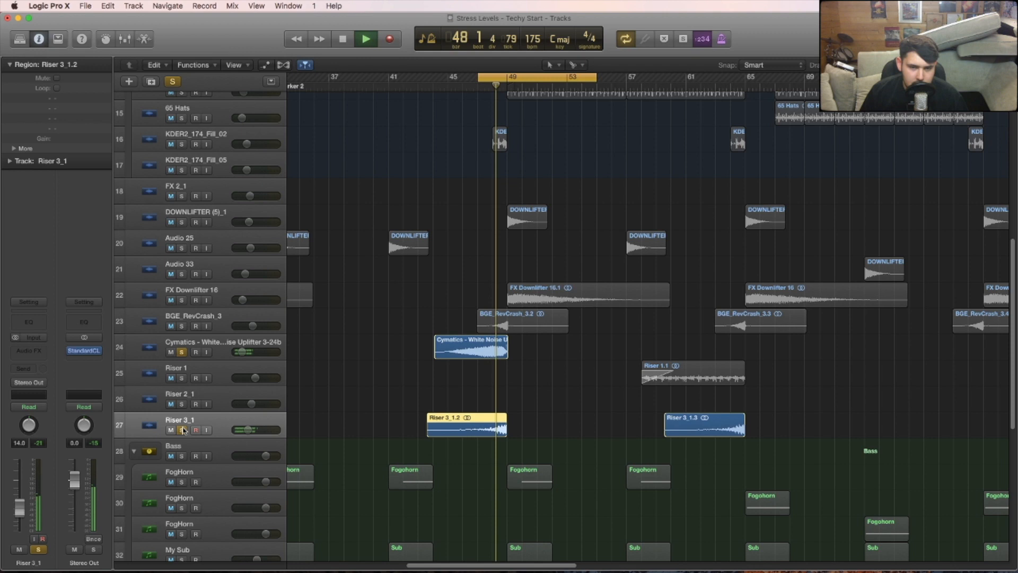
# - Briefly add BGE_RevCrash_3 to the solo, stop playback and clear the uplifter and Riser 3_1 solos
pyautogui.click(182, 327)
pyautogui.click(182, 326)
pyautogui.press('space')
pyautogui.click(181, 353)
pyautogui.click(181, 430)
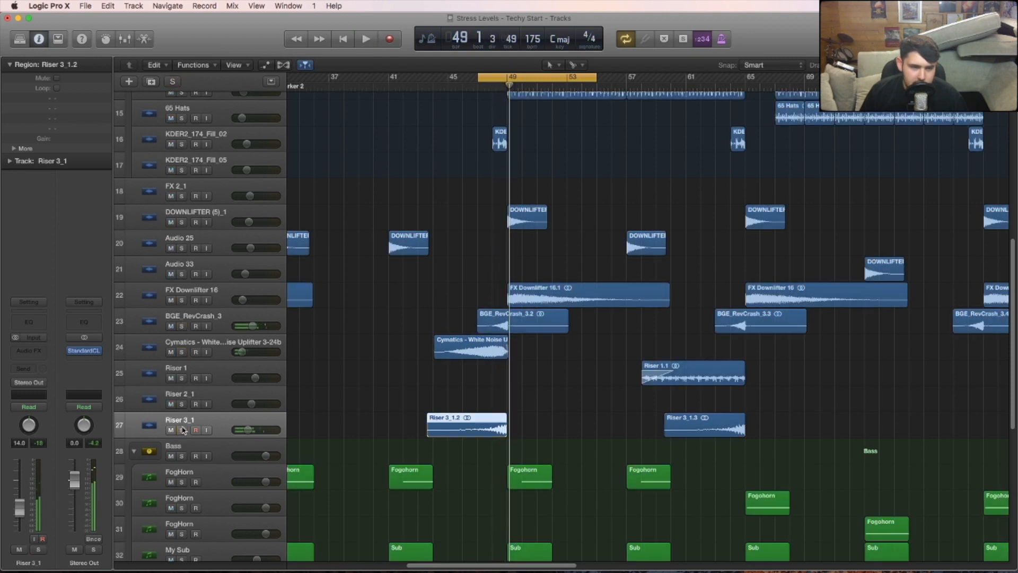
# - Move the cycle to bars 49 to 57 and play the Fast Hats track soloed
pyautogui.moveTo(507, 80); pyautogui.dragTo(537, 85)
pyautogui.click(580, 225)
pyautogui.moveTo(1013, 275); pyautogui.dragTo(1013, 163)
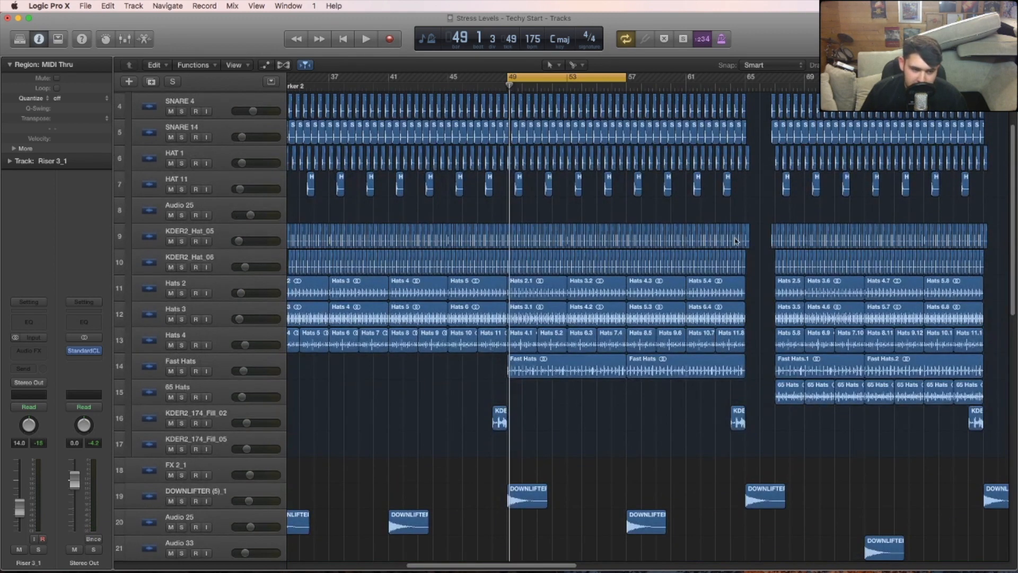
pyautogui.click(181, 371)
pyautogui.press('space')
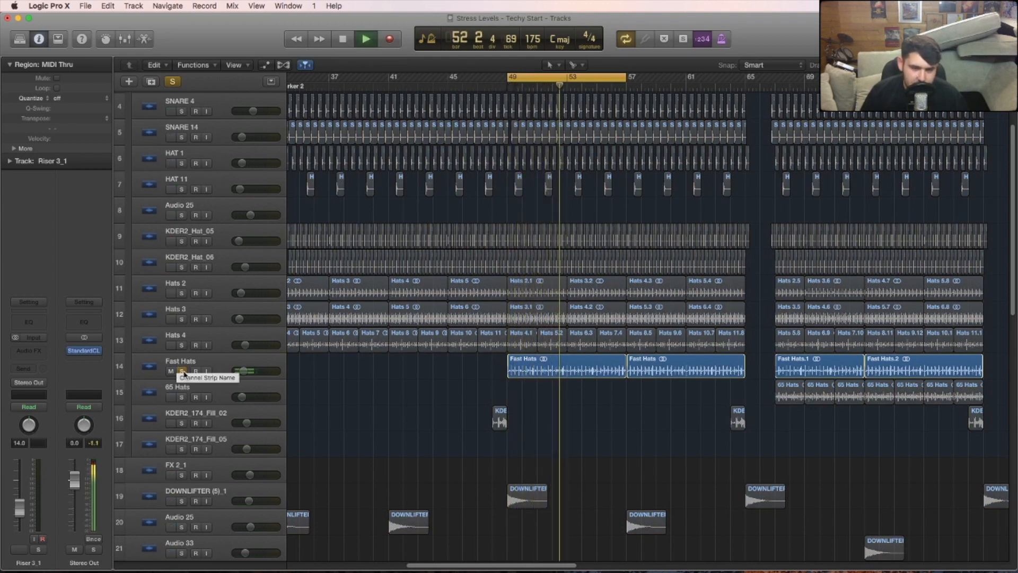
# - Clear the Fast Hats solo during playback, stop, and move the cycle to bars 57 to 65
pyautogui.click(182, 371)
pyautogui.hscroll(5, 583, 440)
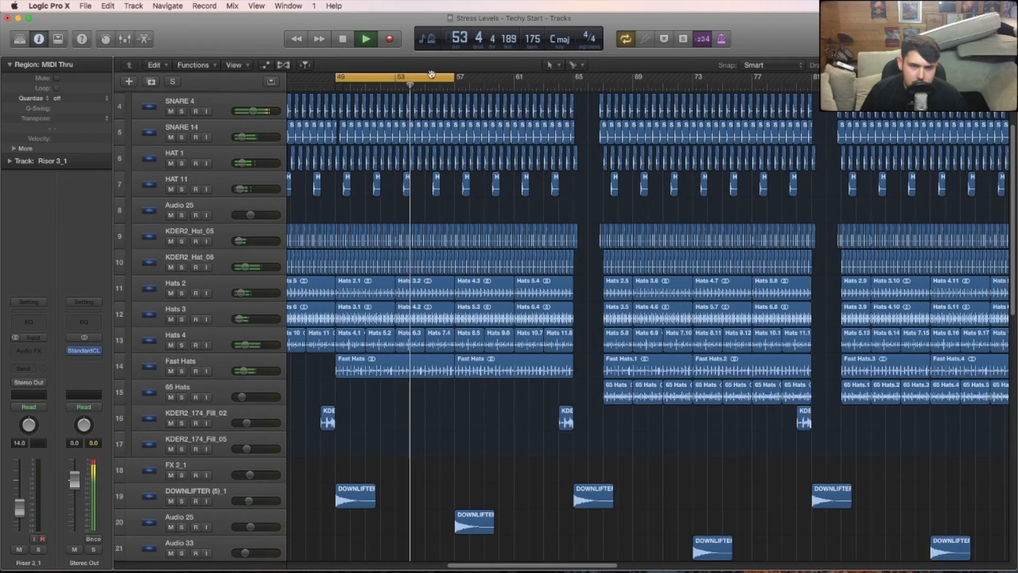
pyautogui.press('space')
pyautogui.moveTo(404, 79); pyautogui.dragTo(517, 87)
# - Shorten the cycle to start at bar 63, play KDER2_174_Fill_02 soloed and clear its solo
pyautogui.click(190, 417)
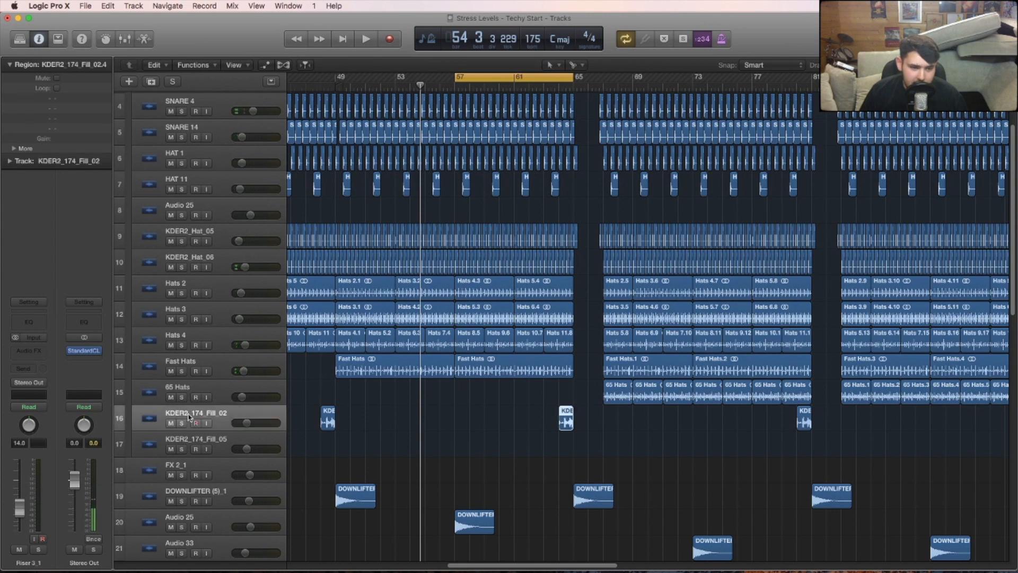
pyautogui.click(181, 422)
pyautogui.moveTo(456, 78); pyautogui.dragTo(544, 78)
pyautogui.press('space')
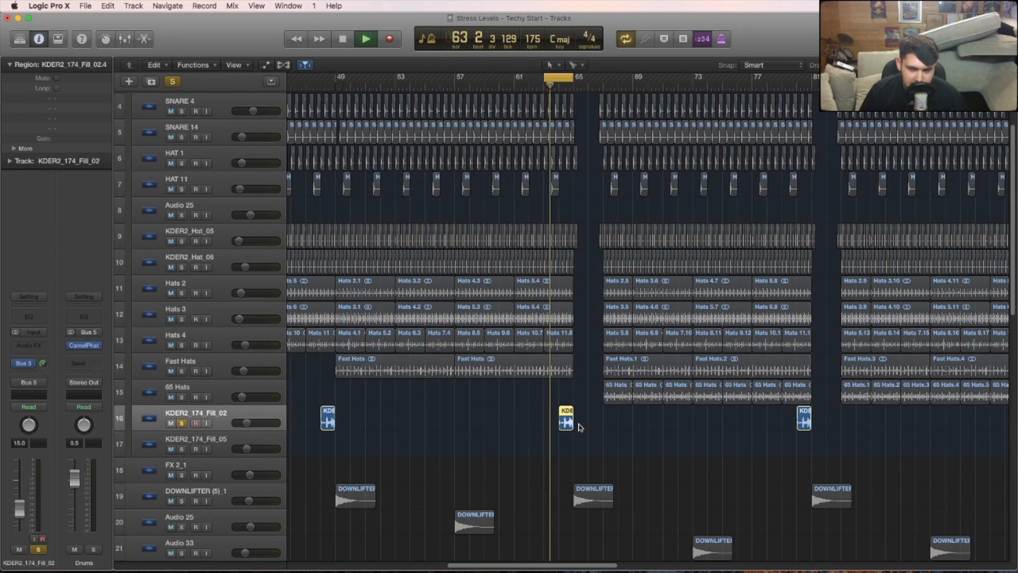
pyautogui.press('space')
pyautogui.click(182, 424)
# - Set the cycle to bars 65 to 81 and play the second FogHorn track, number 30, soloed
pyautogui.moveTo(556, 78); pyautogui.dragTo(812, 77)
pyautogui.scroll(-10, 1002, 289)
pyautogui.scroll(-3, 1001, 289)
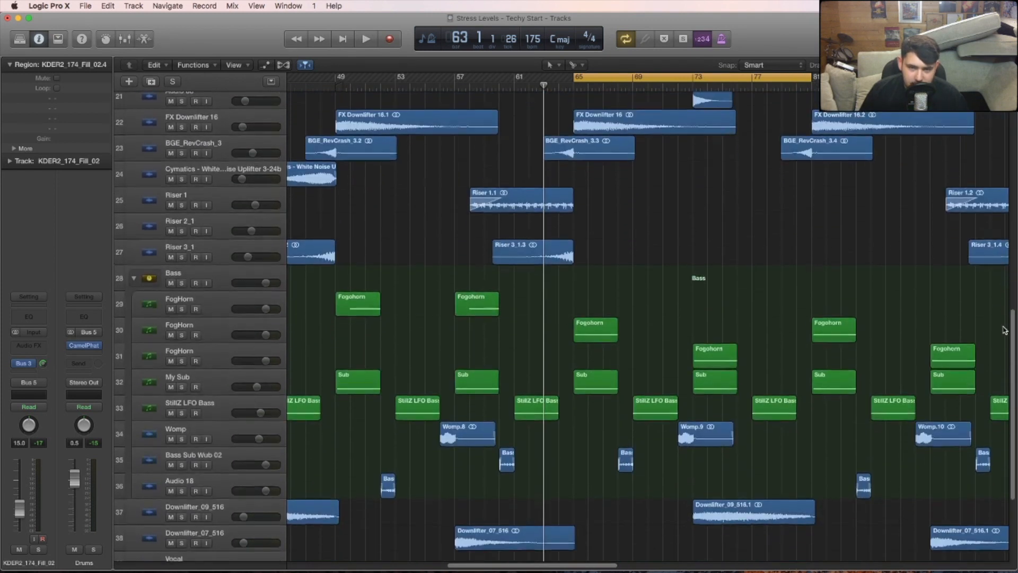
pyautogui.click(154, 335)
pyautogui.click(181, 334)
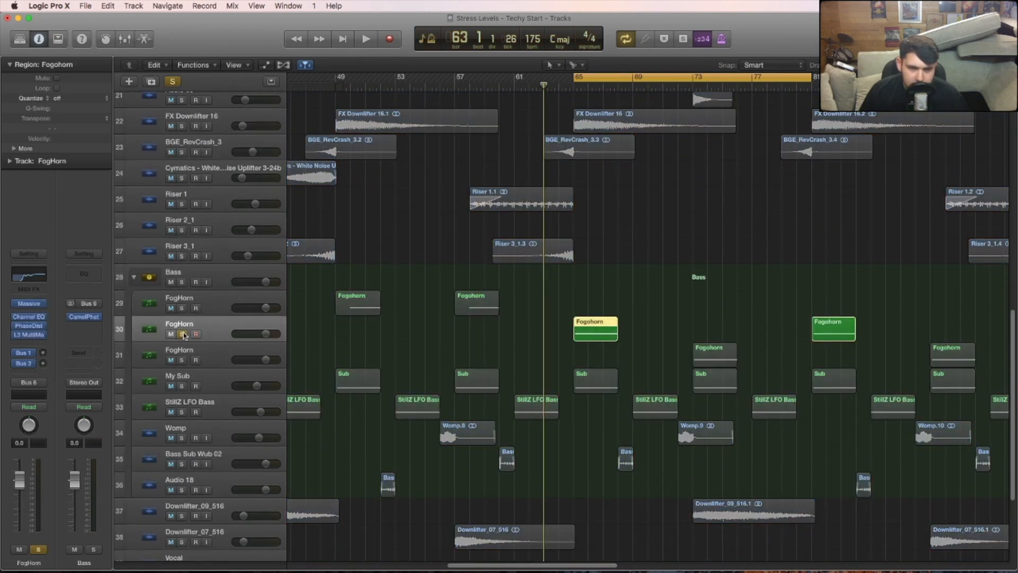
pyautogui.press('space')
pyautogui.click(181, 334)
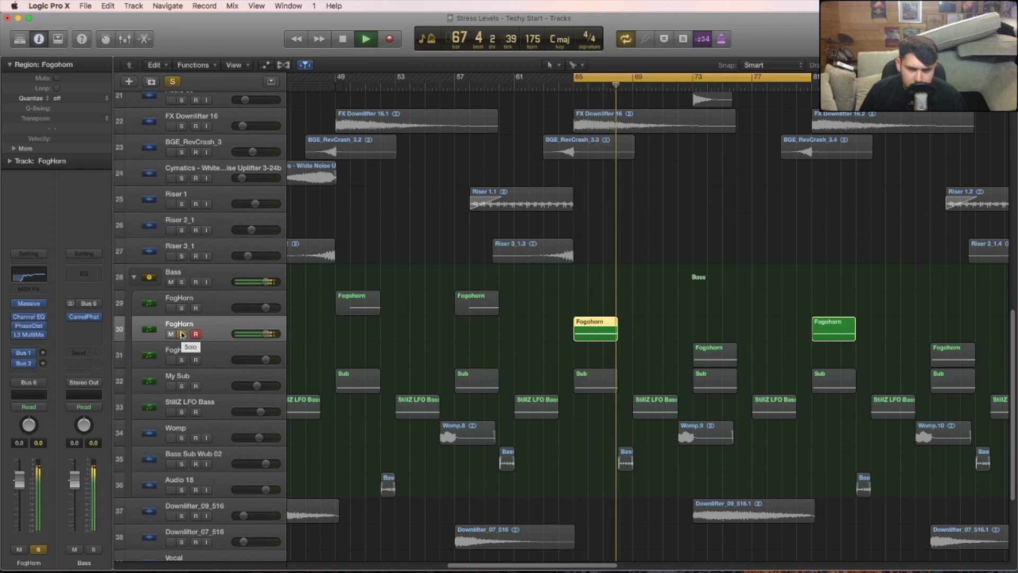
pyautogui.click(182, 334)
pyautogui.press('space')
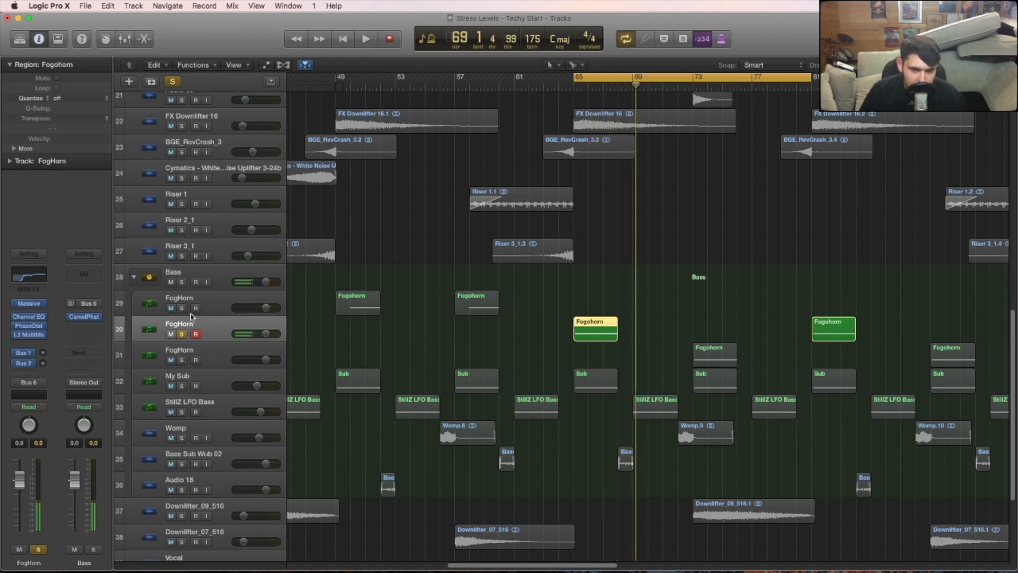
# - Inspect the 5 LFO settings of the StillZ Foghorn Massive patch during playback and close the synth
pyautogui.click(30, 306)
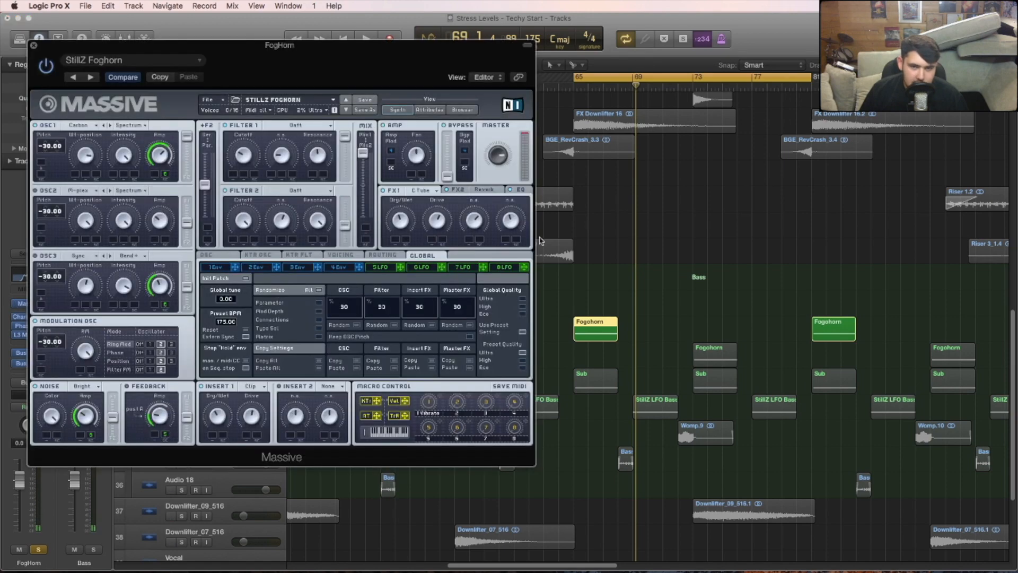
pyautogui.click(380, 266)
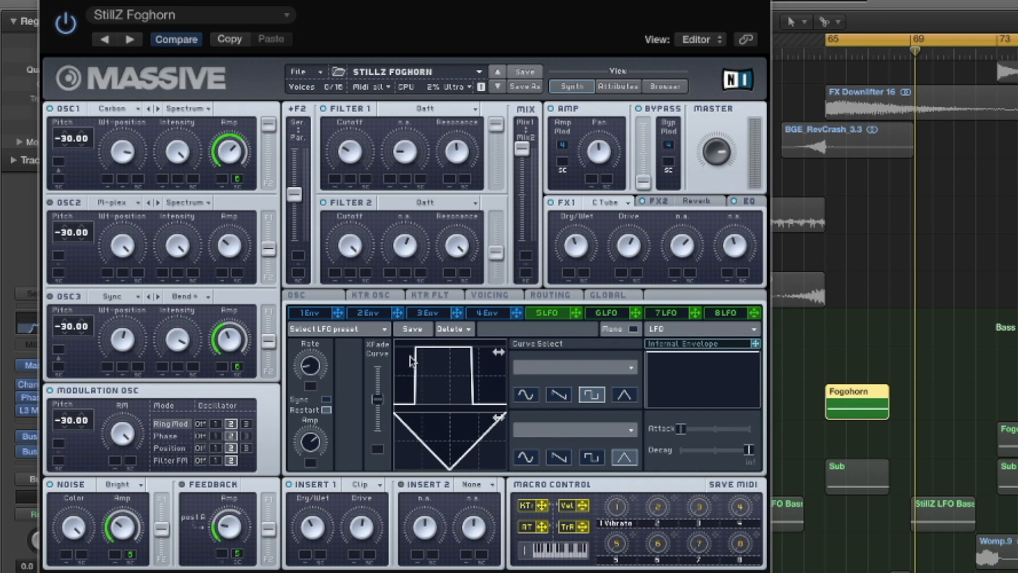
pyautogui.press('space')
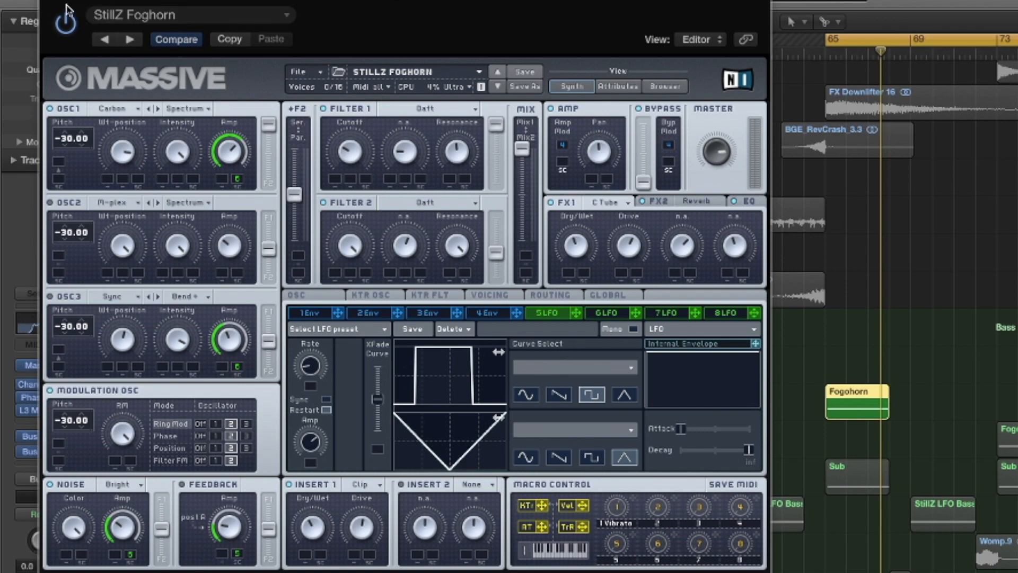
pyautogui.click(48, 1)
# - Replay the second FogHorn track and clear its solo
pyautogui.press('space')
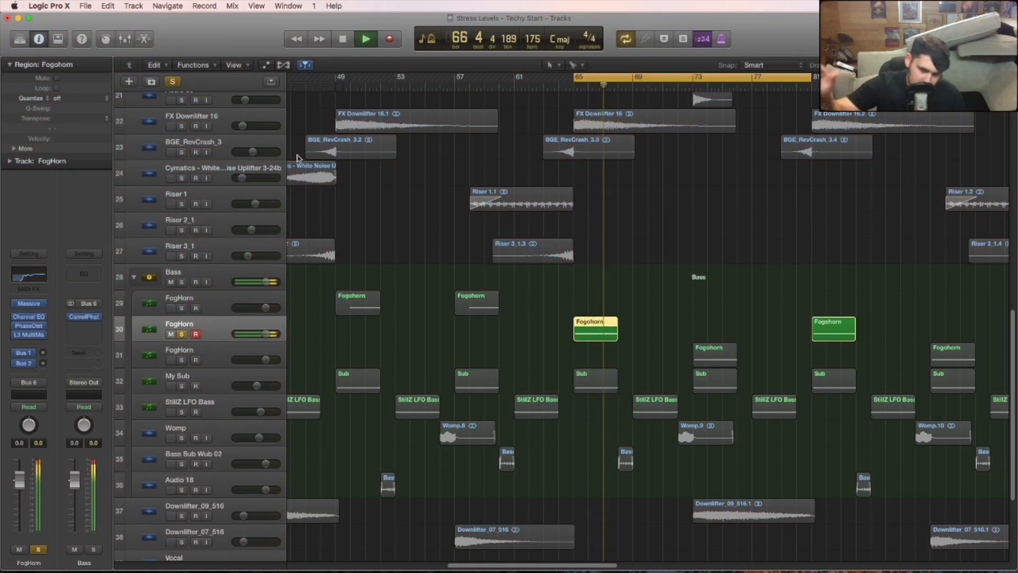
pyautogui.press('space')
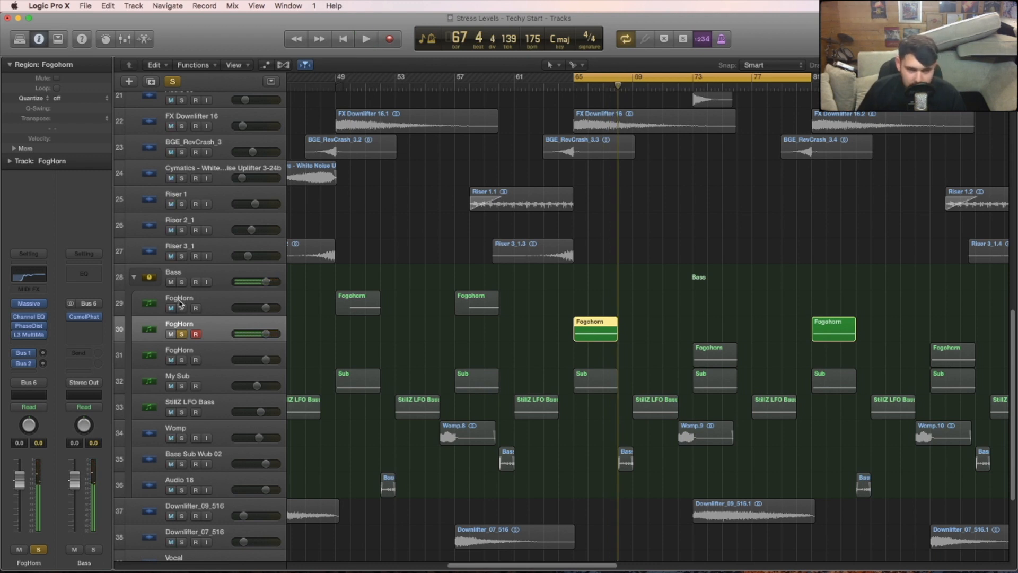
pyautogui.click(181, 334)
# - Move the cycle start to bar 84 and play the Audio 18 bass track soloed
pyautogui.press('super+Left')
pyautogui.press('super+Left')
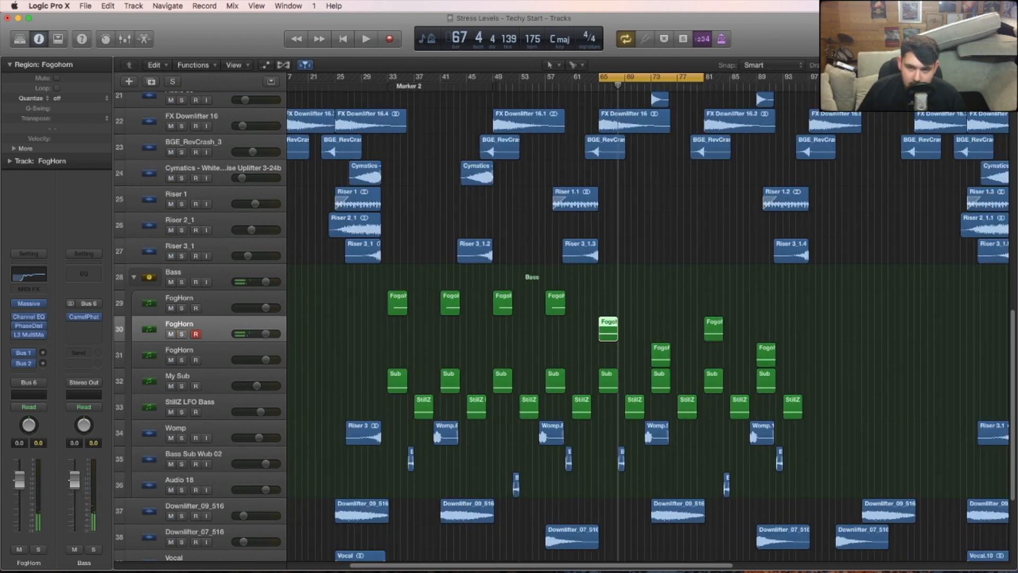
pyautogui.click(687, 293)
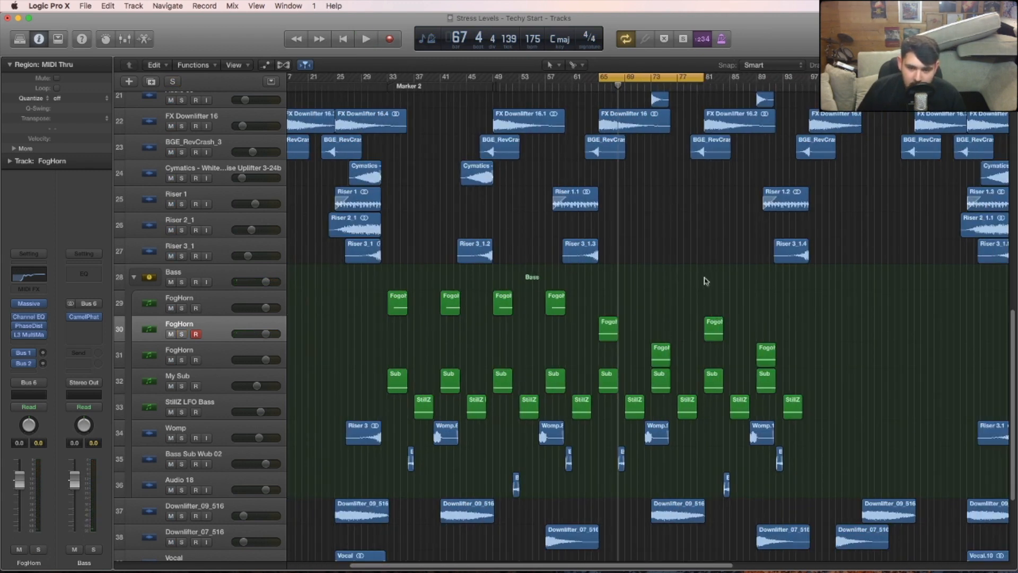
pyautogui.moveTo(644, 563); pyautogui.dragTo(686, 561)
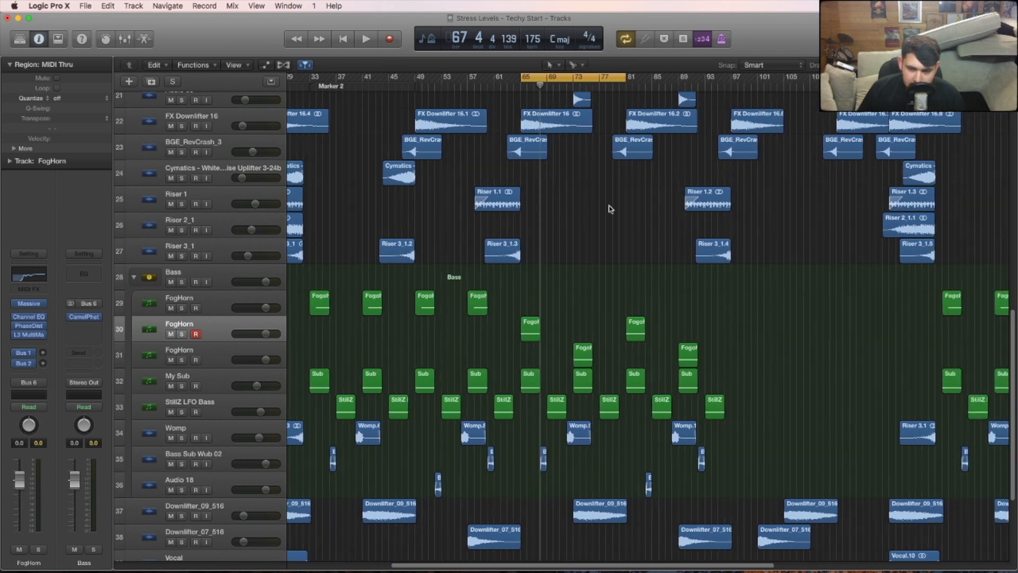
pyautogui.moveTo(553, 78); pyautogui.dragTo(683, 66)
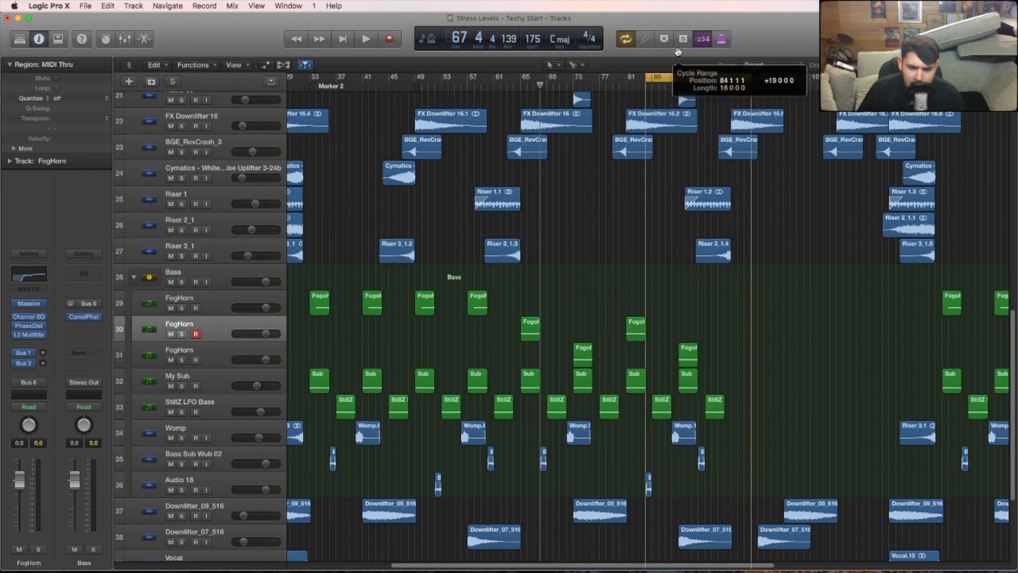
pyautogui.click(182, 490)
pyautogui.click(230, 486)
pyautogui.press('space')
pyautogui.press('space')
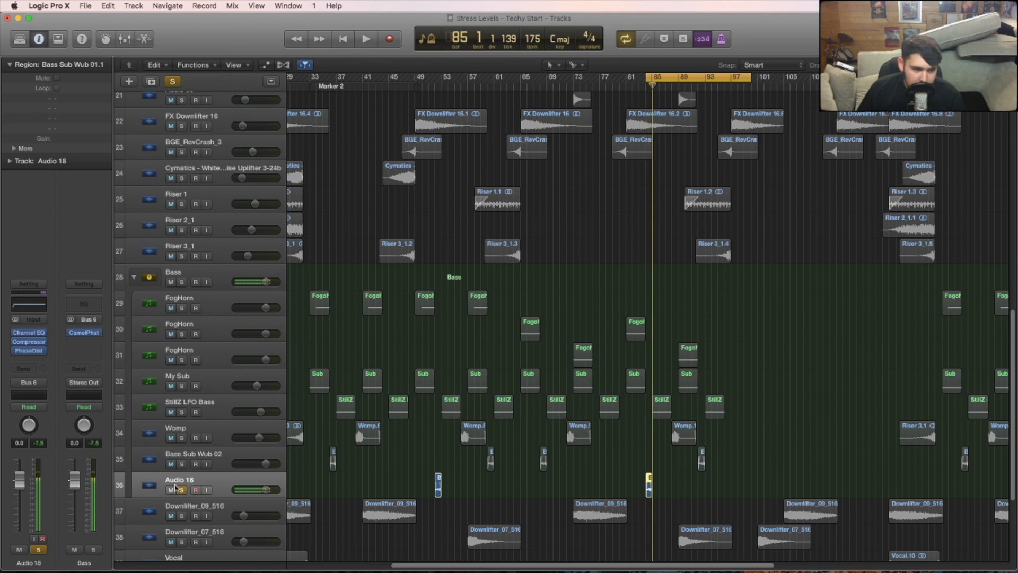
# - Clear the solo on the Audio 18 bass track and turn off cycle playback
pyautogui.click(182, 490)
pyautogui.moveTo(750, 76); pyautogui.dragTo(726, 87)
pyautogui.click(695, 78)
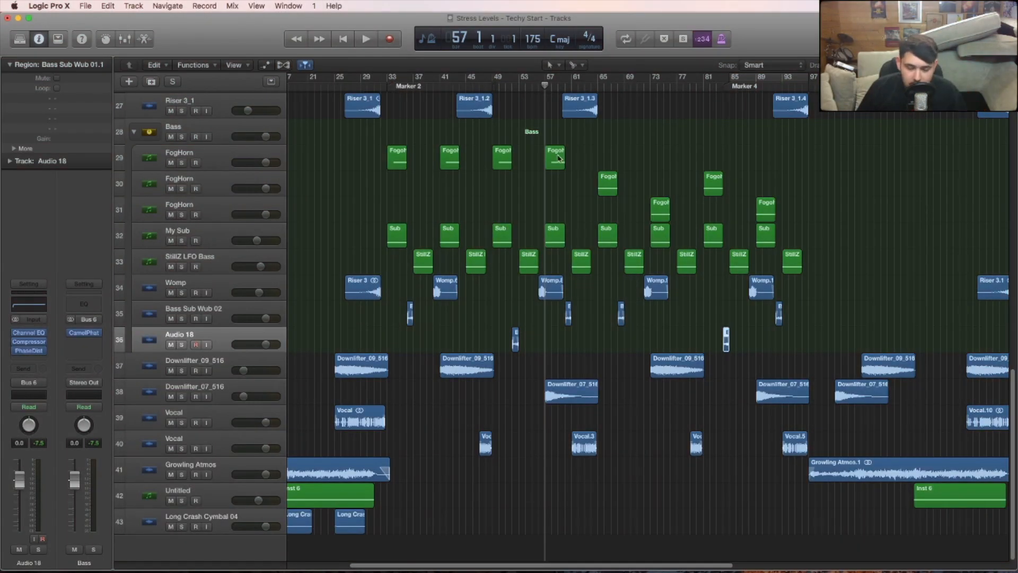
# - Select the Downlifter_09_516 track and play the full mix from bar 49
pyautogui.click(194, 372)
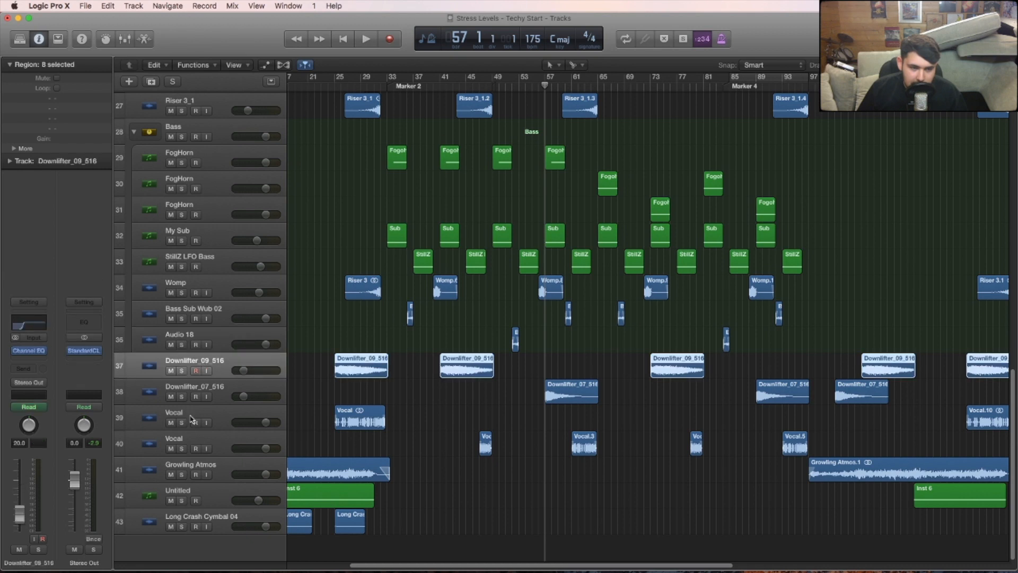
pyautogui.click(493, 86)
pyautogui.press('space')
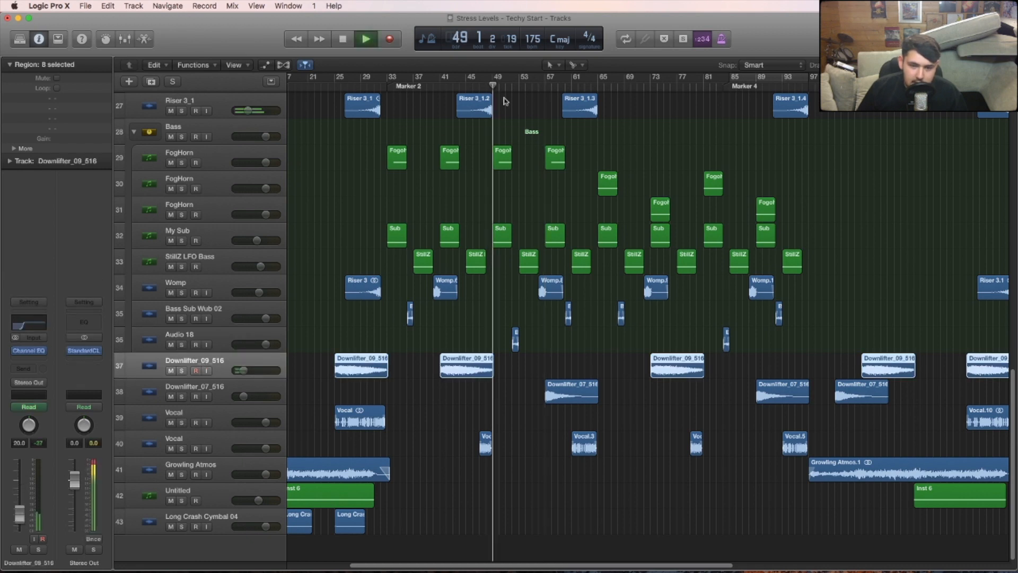
pyautogui.click(565, 362)
pyautogui.press('space')
# - Play from bar 57 with the Downlifter_07_516 track soloed, clear its solo and return the playhead to bar 57
pyautogui.click(539, 86)
pyautogui.click(545, 86)
pyautogui.press('space')
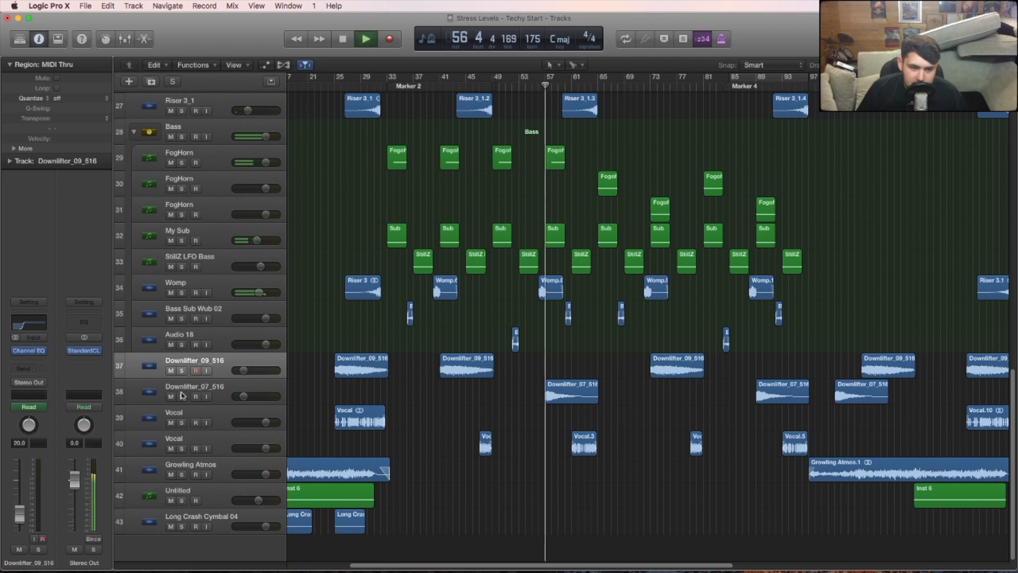
pyautogui.click(181, 396)
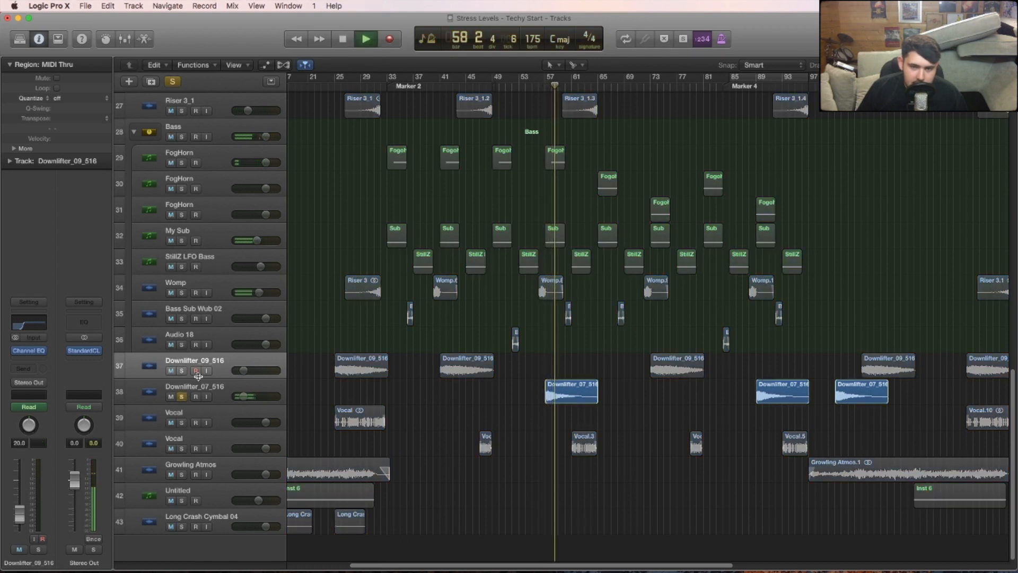
pyautogui.click(142, 396)
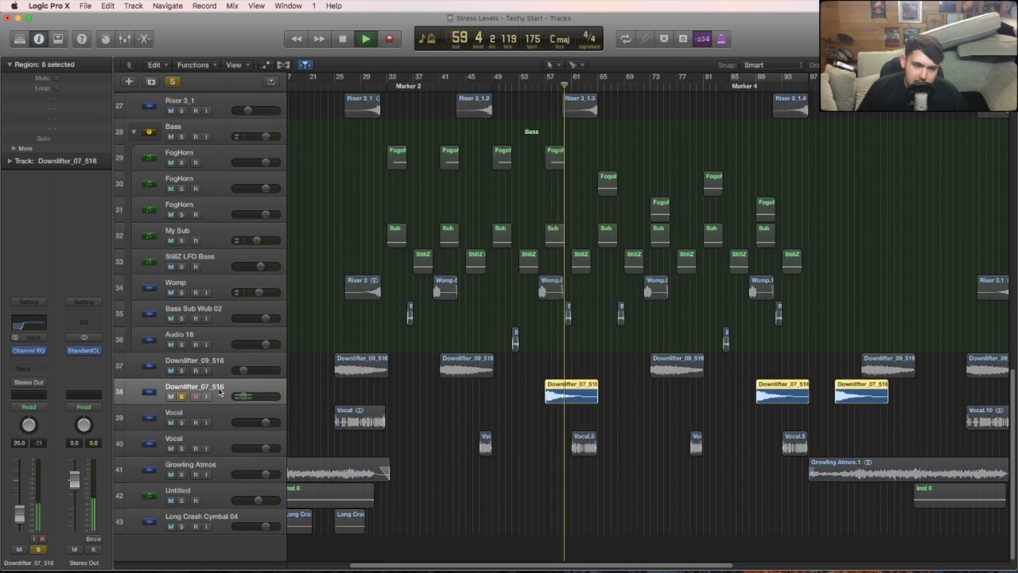
pyautogui.click(181, 397)
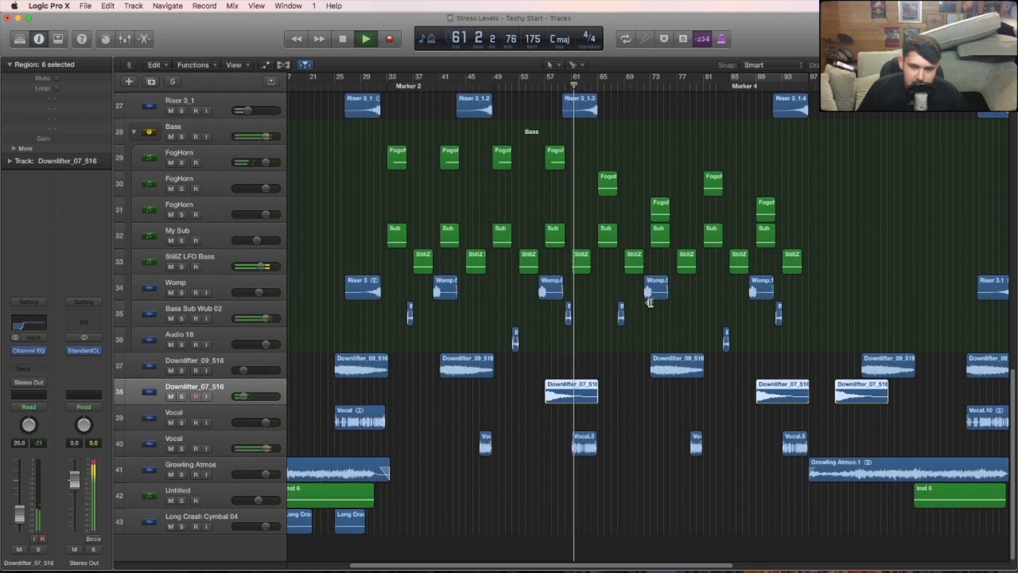
pyautogui.press('space')
pyautogui.moveTo(554, 83)
pyautogui.mouseDown()
pyautogui.moveTo(599, 80)
pyautogui.moveTo(546, 74)
pyautogui.mouseUp()
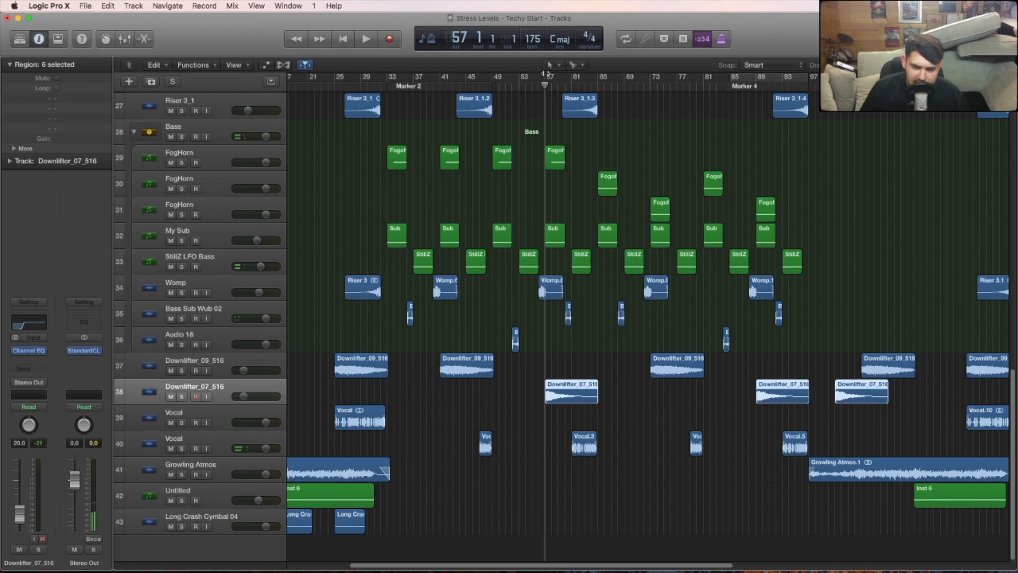
# - Place the playhead at bar 122 and look over the riser, downlifter and bass regions across the whole arrangement
pyautogui.click(973, 83)
pyautogui.click(827, 185)
pyautogui.press('super+Left')
pyautogui.press('super+Left')
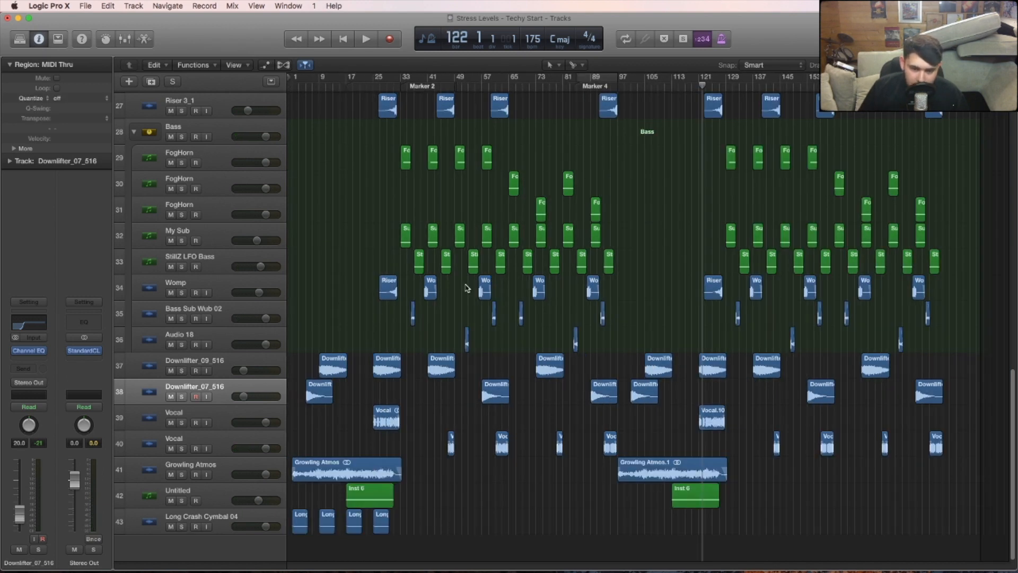
pyautogui.scroll(5, 467, 300)
pyautogui.scroll(3, 454, 318)
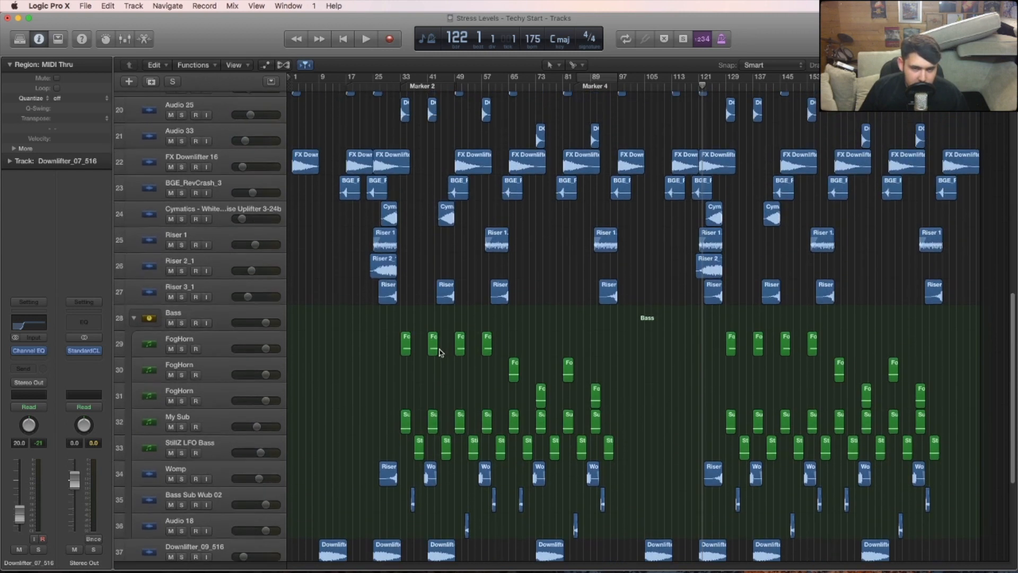
pyautogui.moveTo(1010, 326); pyautogui.dragTo(1013, 260)
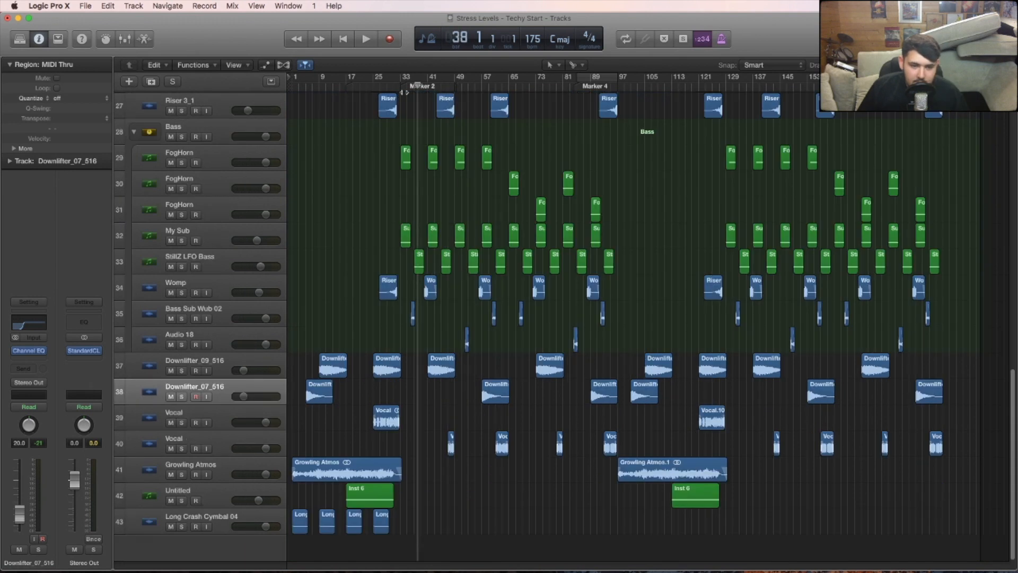
# - Move the playhead to bar 31 and examine the riser and downlifter regions leading into Marker 2
pyautogui.press(',')
pyautogui.press(',')
pyautogui.press(',')
pyautogui.press(',')
pyautogui.press(',')
pyautogui.press(',')
pyautogui.press(',')
pyautogui.press(',')
pyautogui.press(',')
pyautogui.press('.')
pyautogui.press('.')
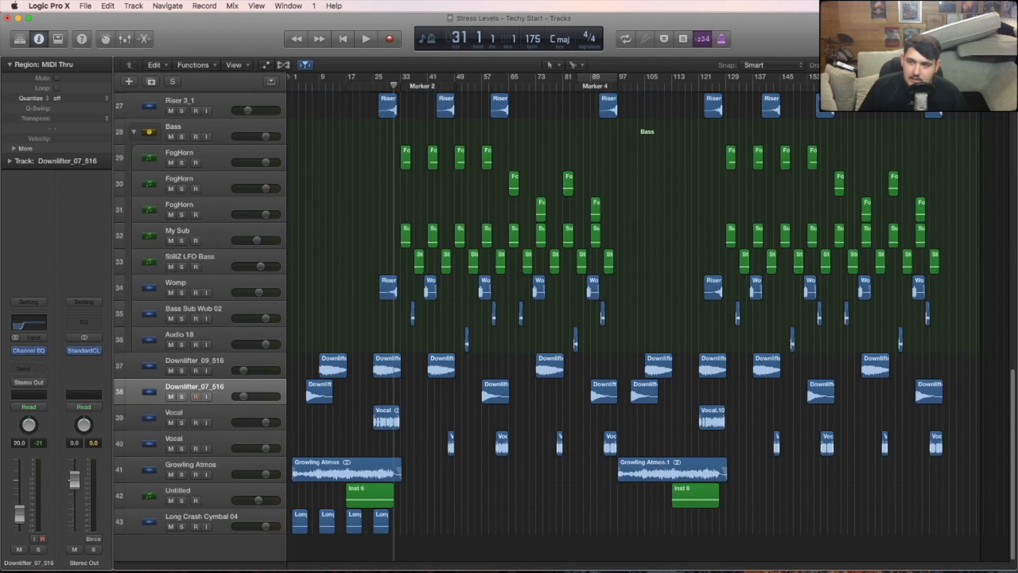
pyautogui.press('super+Right')
pyautogui.press('super+Right')
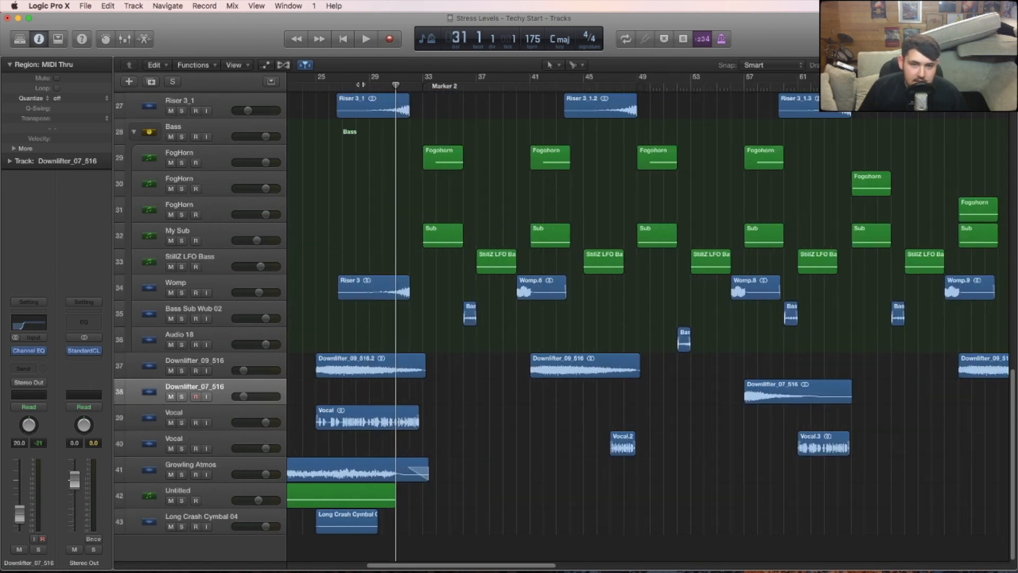
pyautogui.moveTo(341, 78); pyautogui.dragTo(425, 82)
pyautogui.press('c')
pyautogui.scroll(1, 643, 250)
pyautogui.scroll(8, 645, 253)
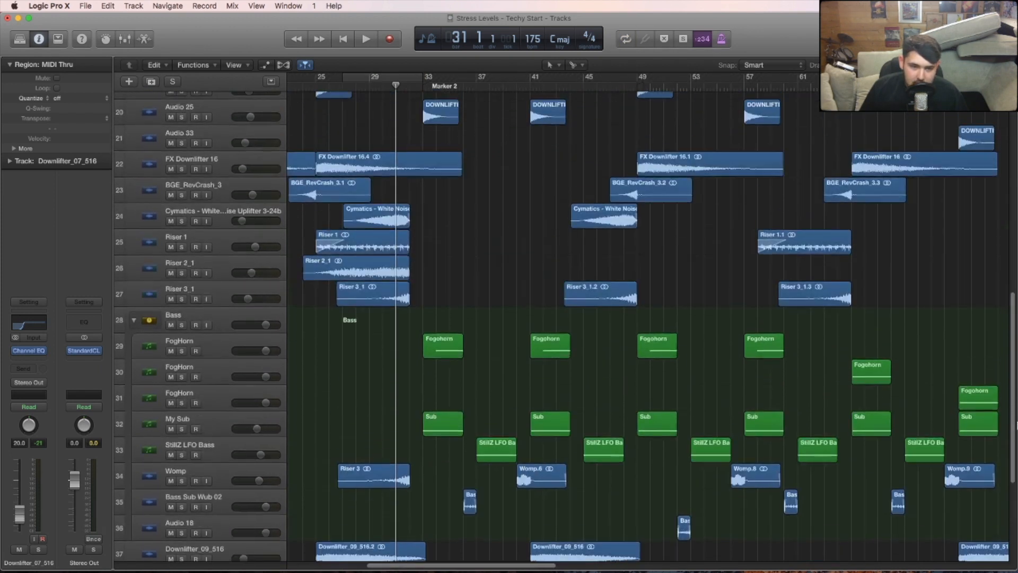
# - Place the playhead at bar 57 and examine the downlifter, crash, riser and vocal regions around the 8- and 16-bar transitions
pyautogui.scroll(4, 424, 175)
pyautogui.hscroll(4, 425, 175)
pyautogui.click(566, 85)
pyautogui.scroll(-12, 1015, 270)
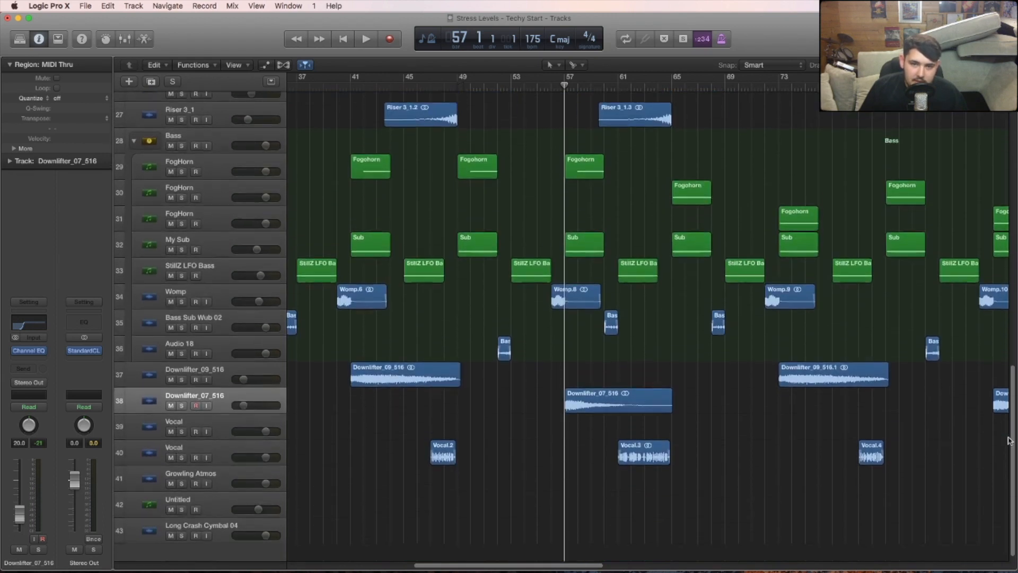
pyautogui.scroll(14, 1016, 303)
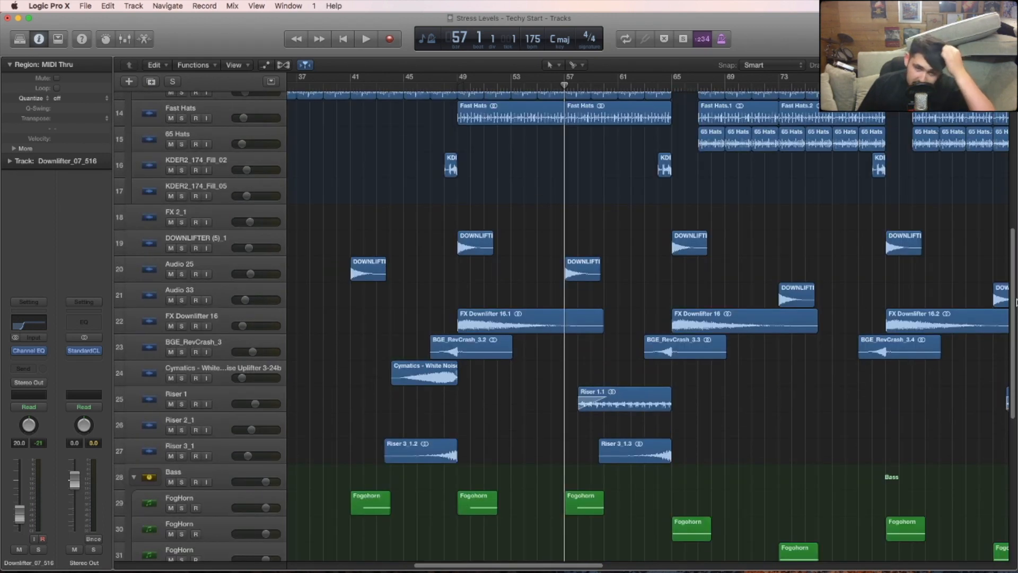
pyautogui.moveTo(1017, 302); pyautogui.dragTo(1015, 327)
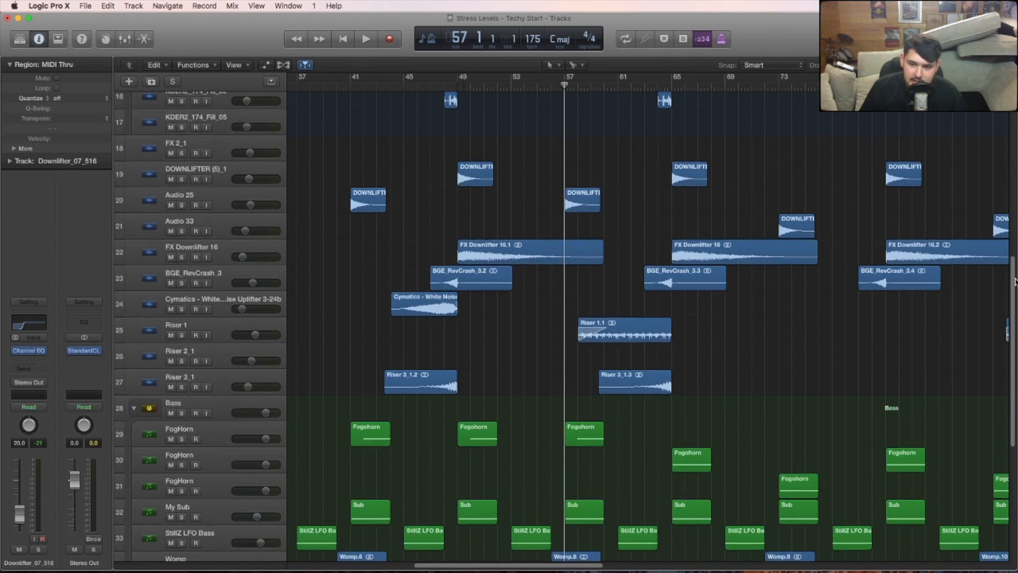
pyautogui.scroll(-2, 552, 208)
# - Play the full-mix transition from bar 63 into bar 65, where the reverse crash and risers lead into the downlifters
pyautogui.moveTo(645, 90)
pyautogui.mouseDown()
pyautogui.moveTo(662, 91)
pyautogui.moveTo(648, 92)
pyautogui.mouseUp()
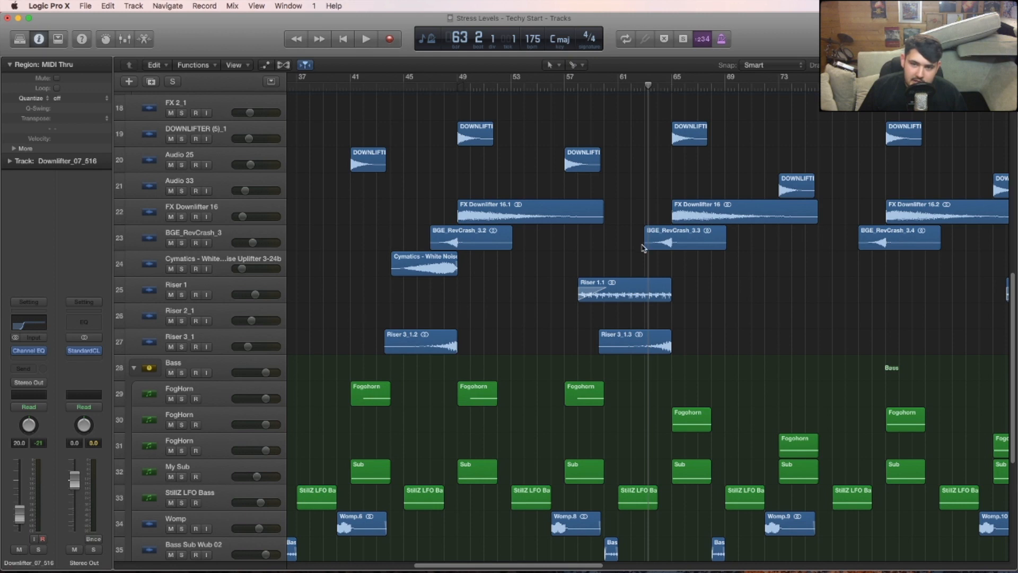
pyautogui.press('space')
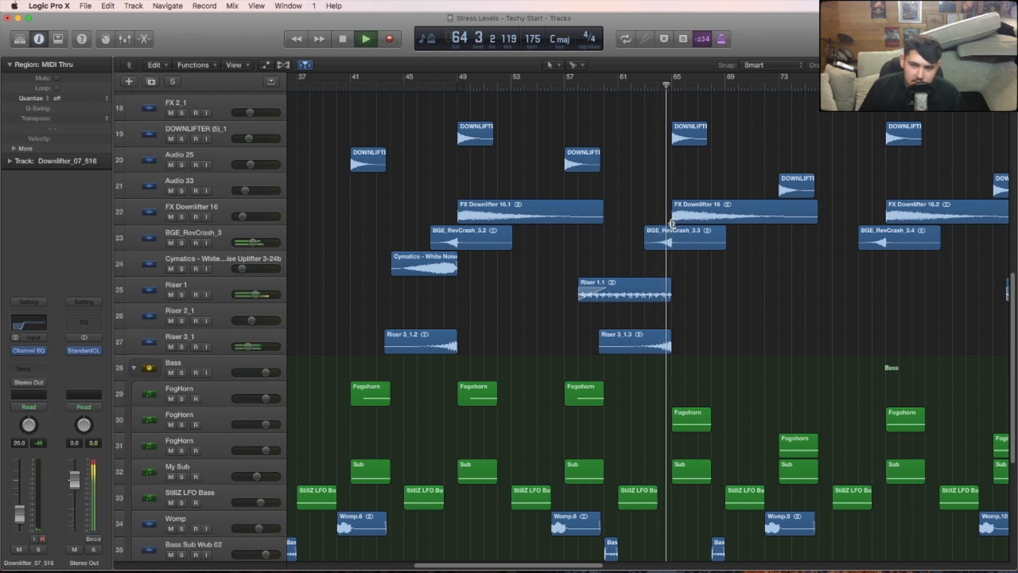
pyautogui.press('space')
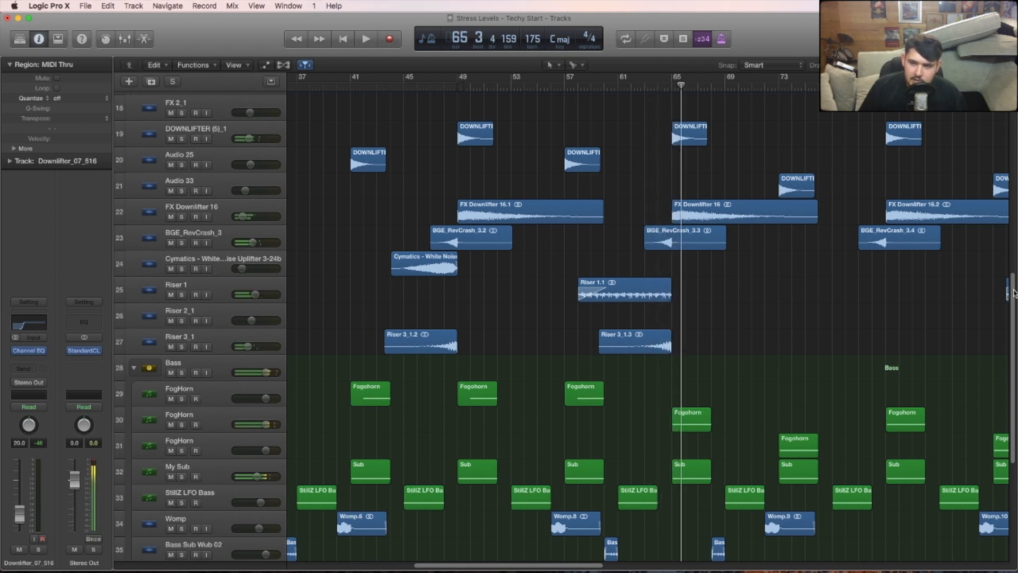
# - Look over the full arrangement from the drum tracks to Long Crash Cymbal 04 and return to the Drums stack
pyautogui.moveTo(1014, 294); pyautogui.dragTo(1014, 217)
pyautogui.moveTo(990, 65); pyautogui.dragTo(981, 66)
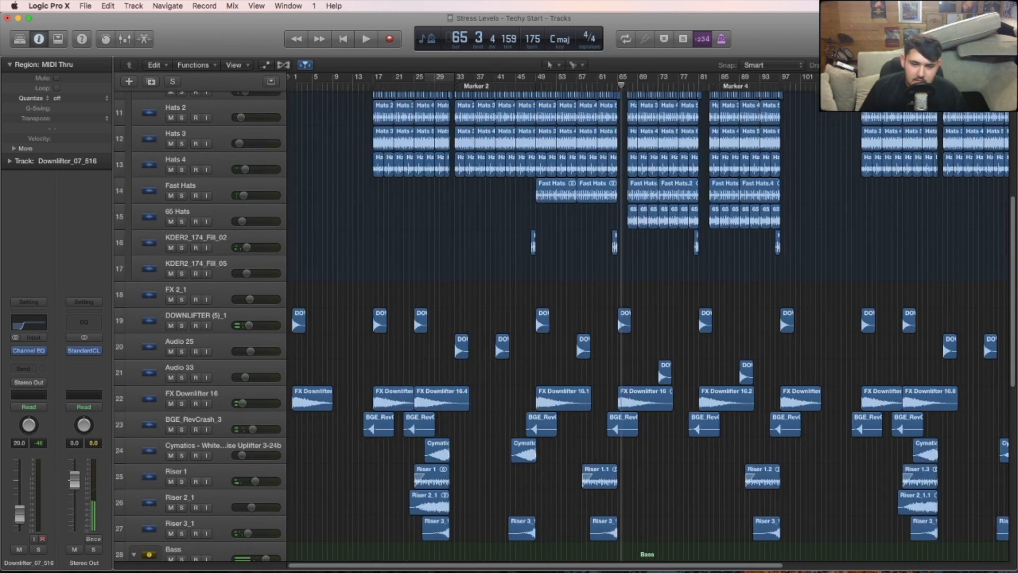
pyautogui.moveTo(1010, 210); pyautogui.dragTo(1015, 431)
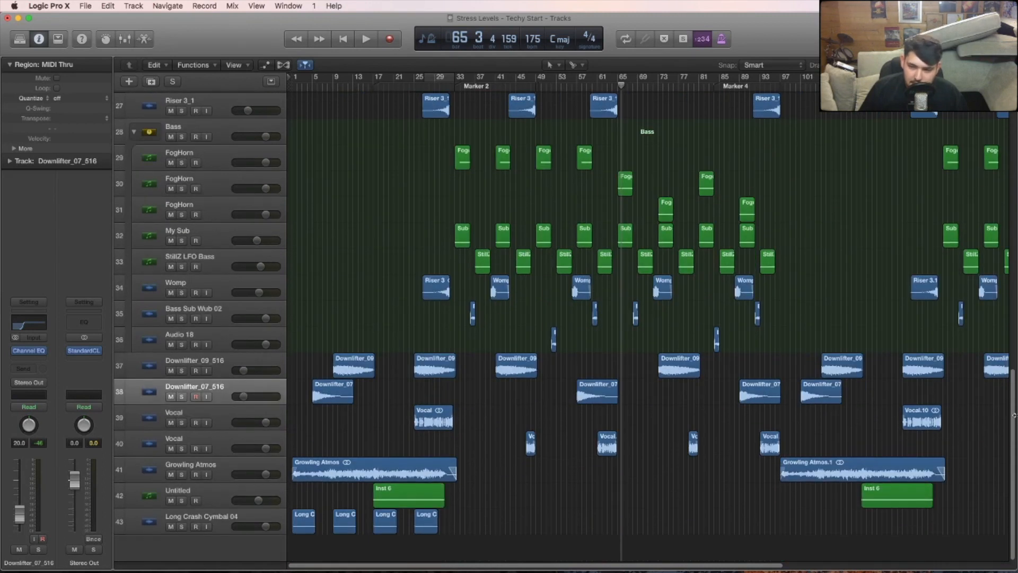
pyautogui.scroll(10, 973, 183)
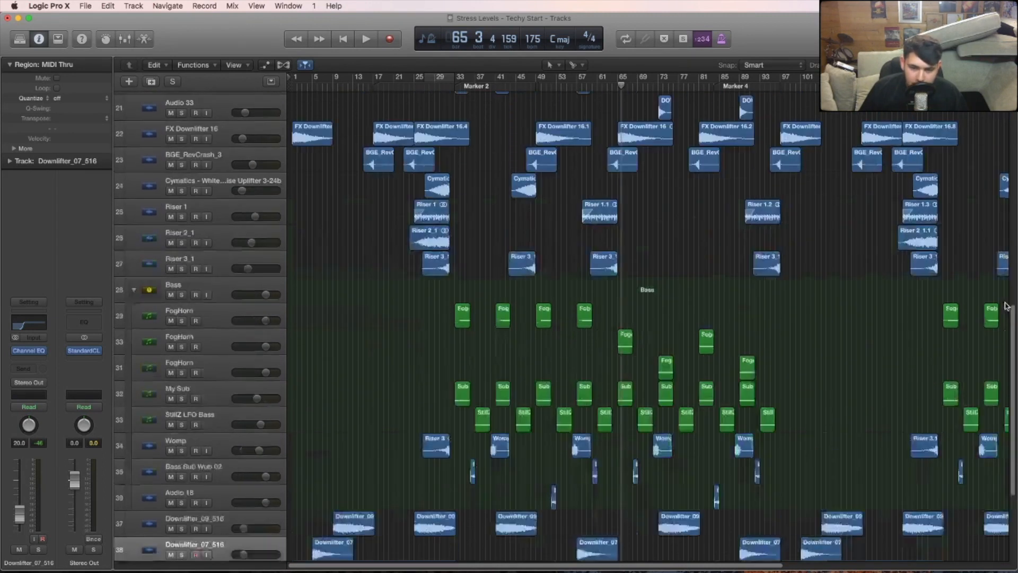
pyautogui.scroll(5, 973, 183)
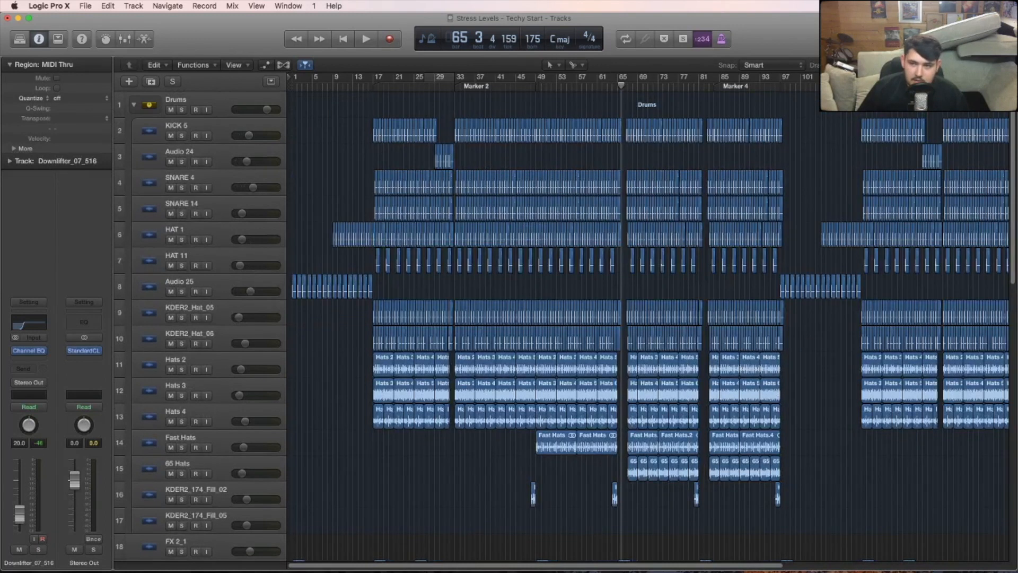